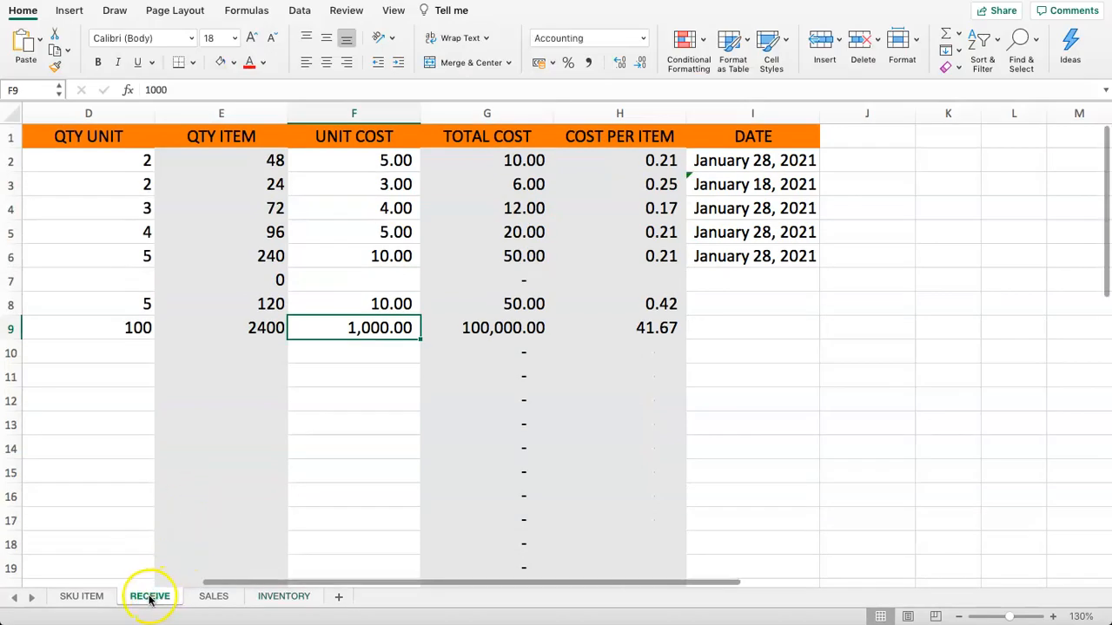
Step: Create a copy of the RECEIVE sheet at the end of the workbook
right_click(152, 596)
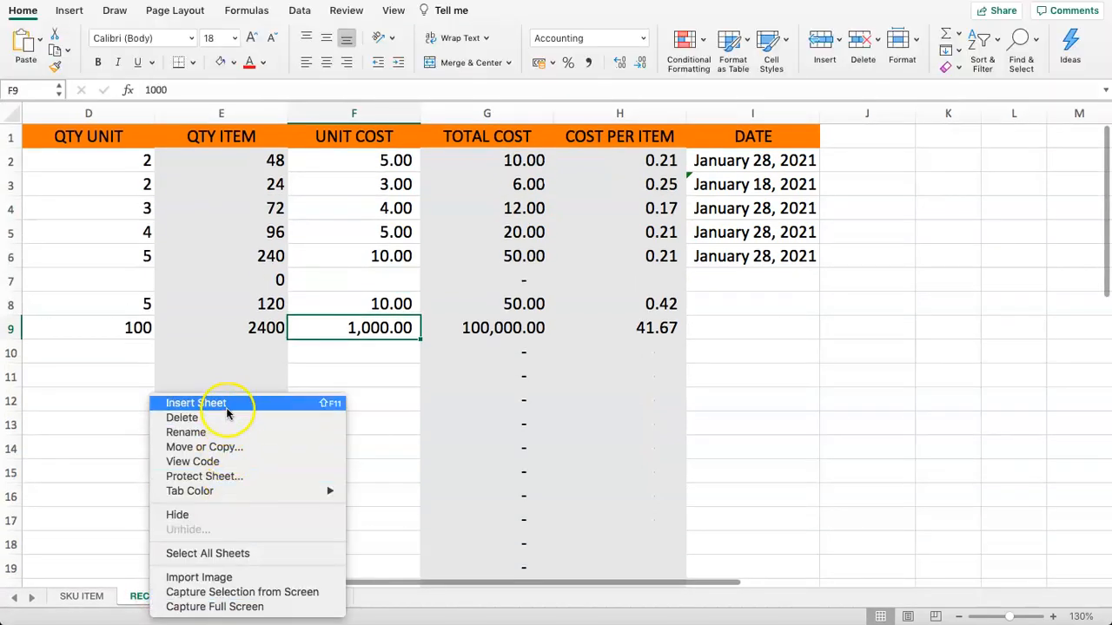
left_click(229, 447)
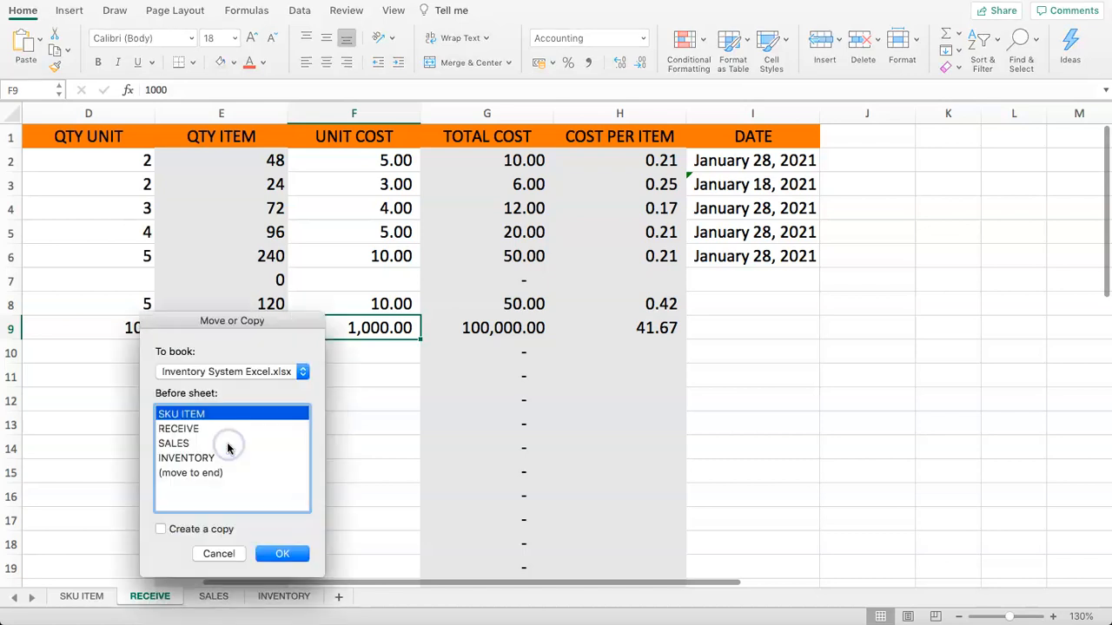
left_click(198, 473)
left_click(161, 530)
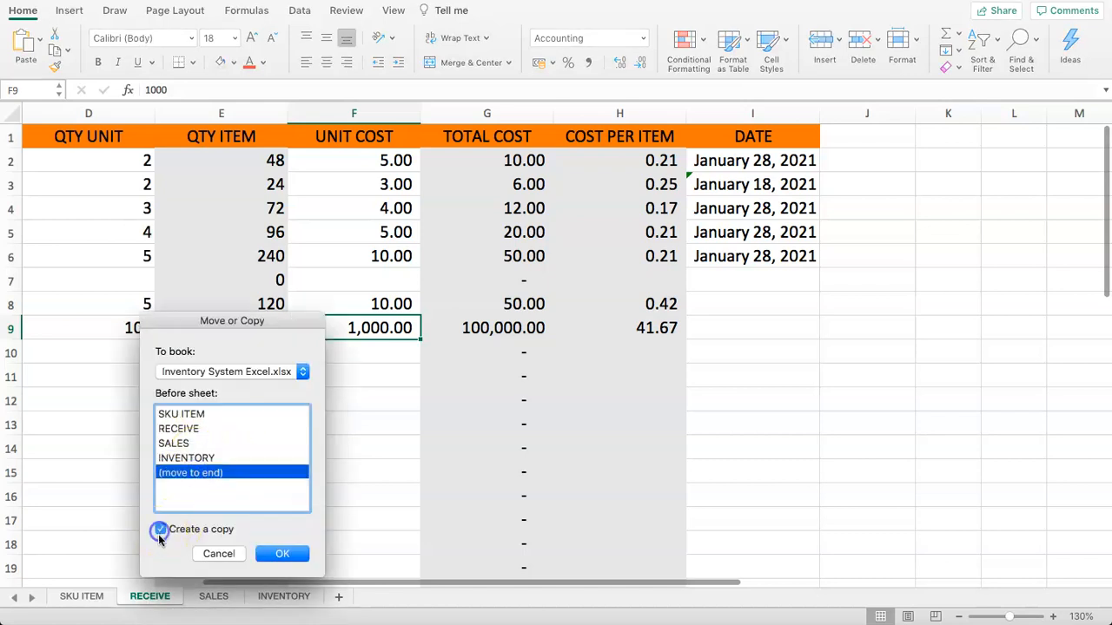
left_click(280, 554)
Step: Rename the copied RECEIVE sheet as INVENTORY CHECK
double_click(361, 595)
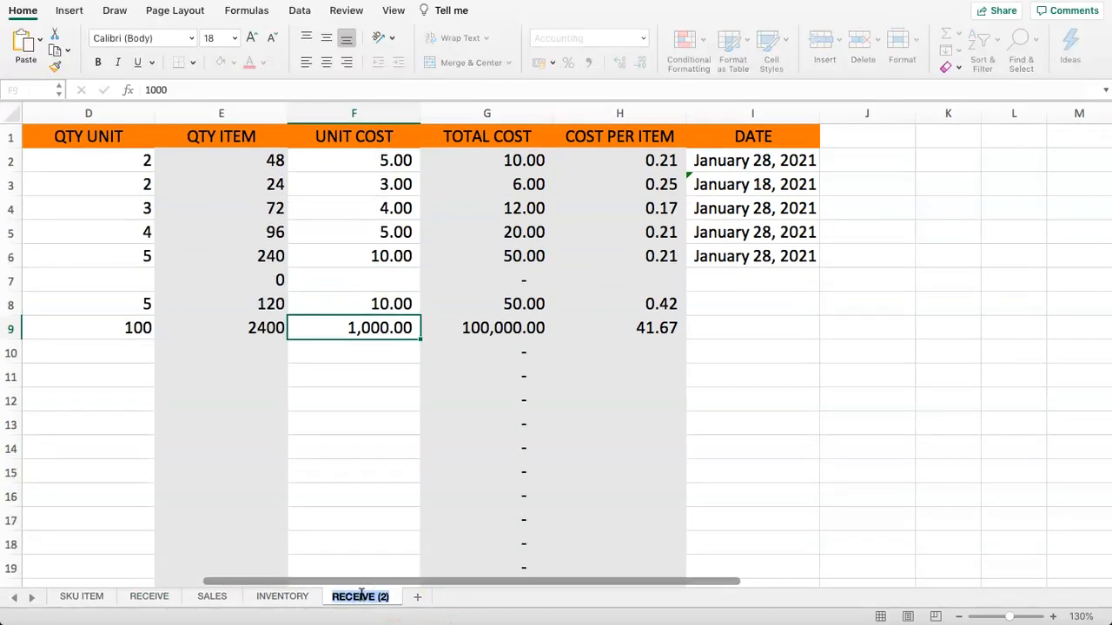
type("I")
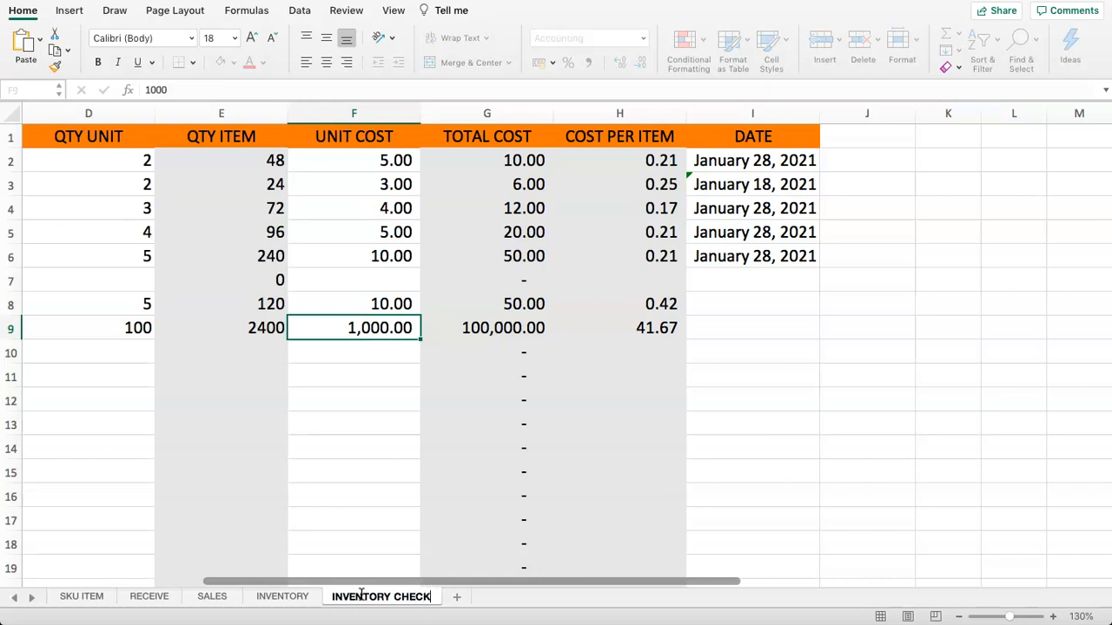
type("NVENTORY CHECK")
key("Return")
Step: Review the SKU, Description and Package Size columns of the INVENTORY CHECK sheet
left_click(359, 363)
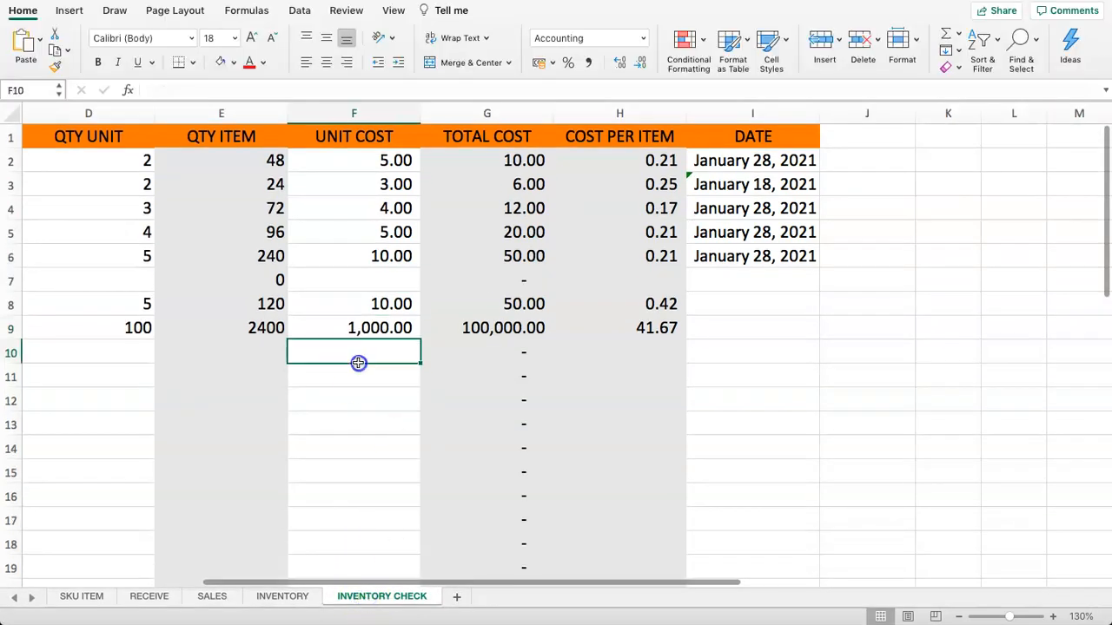
key("Home")
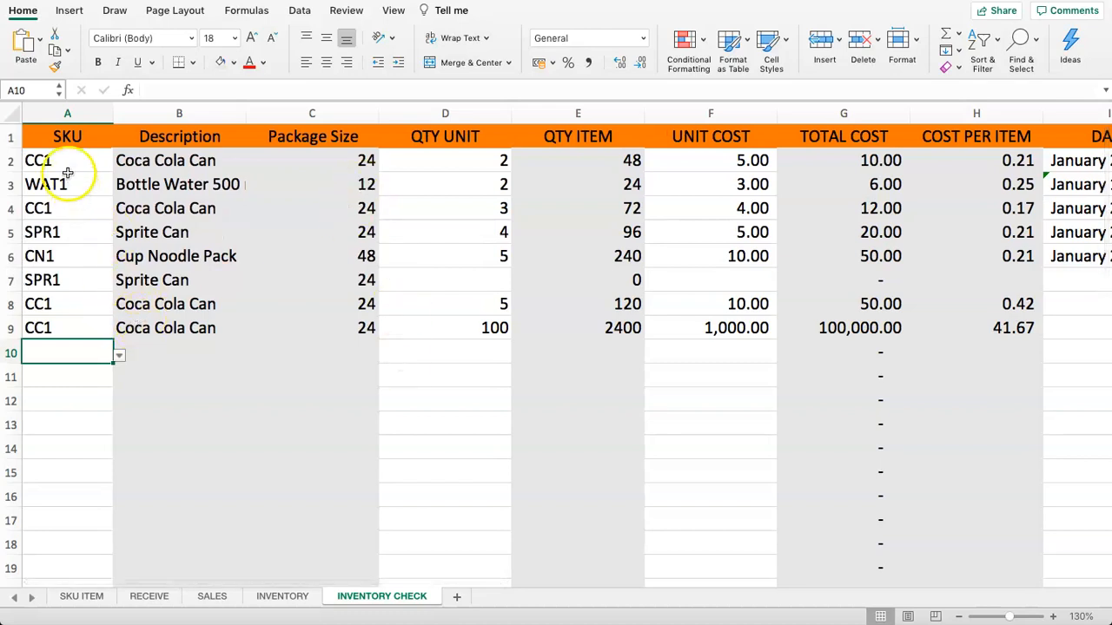
left_click_drag(59, 136, 54, 306)
left_click(37, 159)
left_click(71, 184)
left_click_drag(69, 161, 91, 306)
left_click(177, 136)
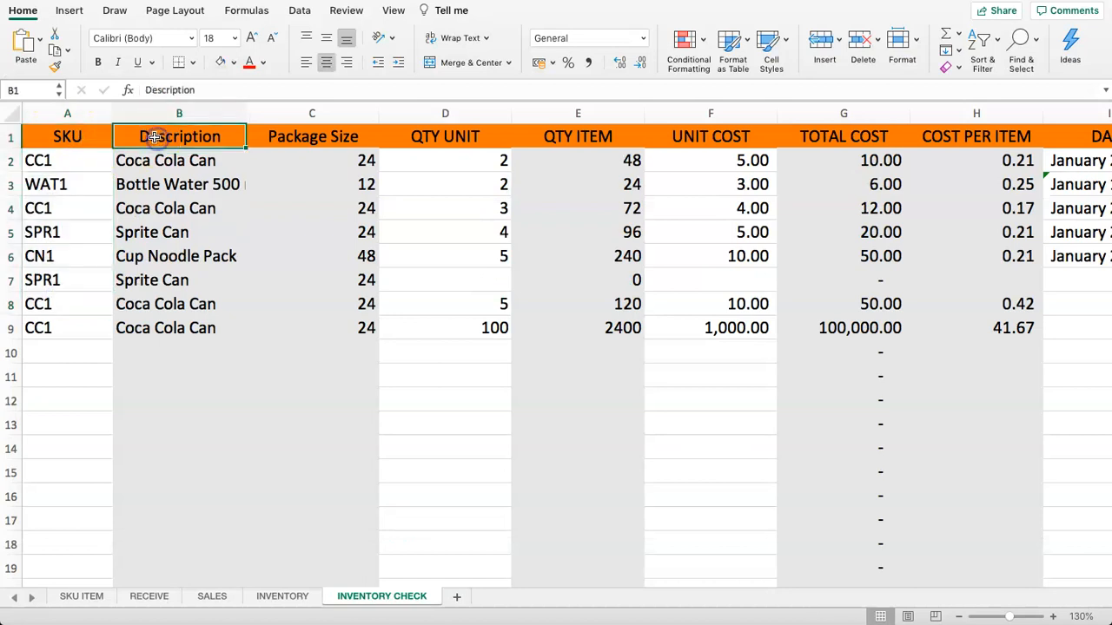
left_click(337, 155)
left_click(327, 139)
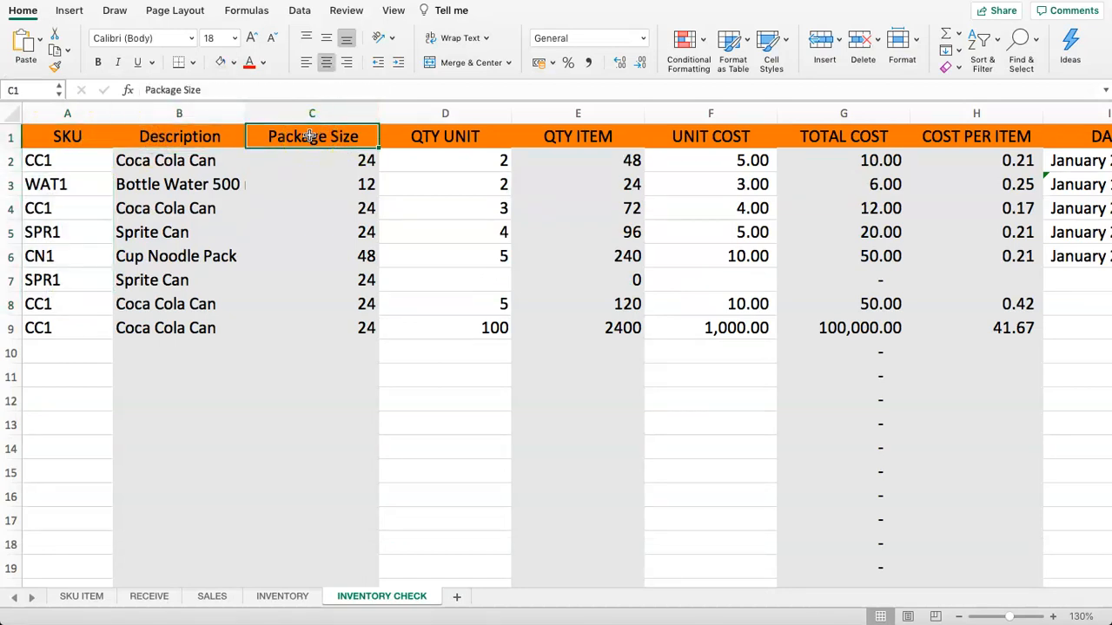
mouse_move(310, 136)
left_mouse_down()
mouse_move(333, 296)
mouse_move(329, 141)
left_mouse_up()
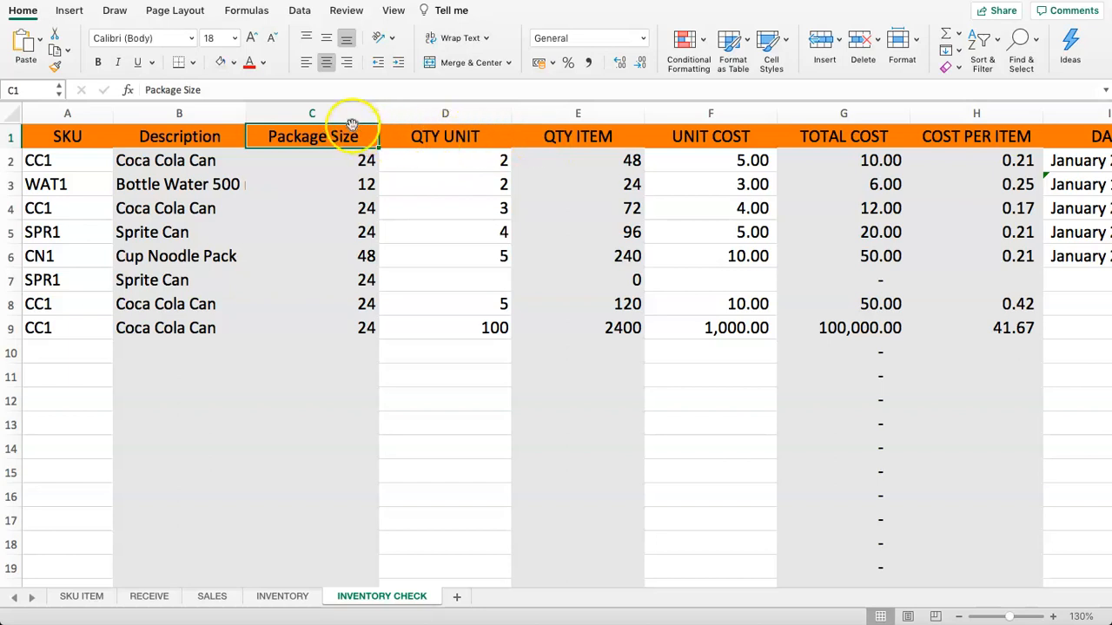
left_click_drag(312, 112, 398, 137)
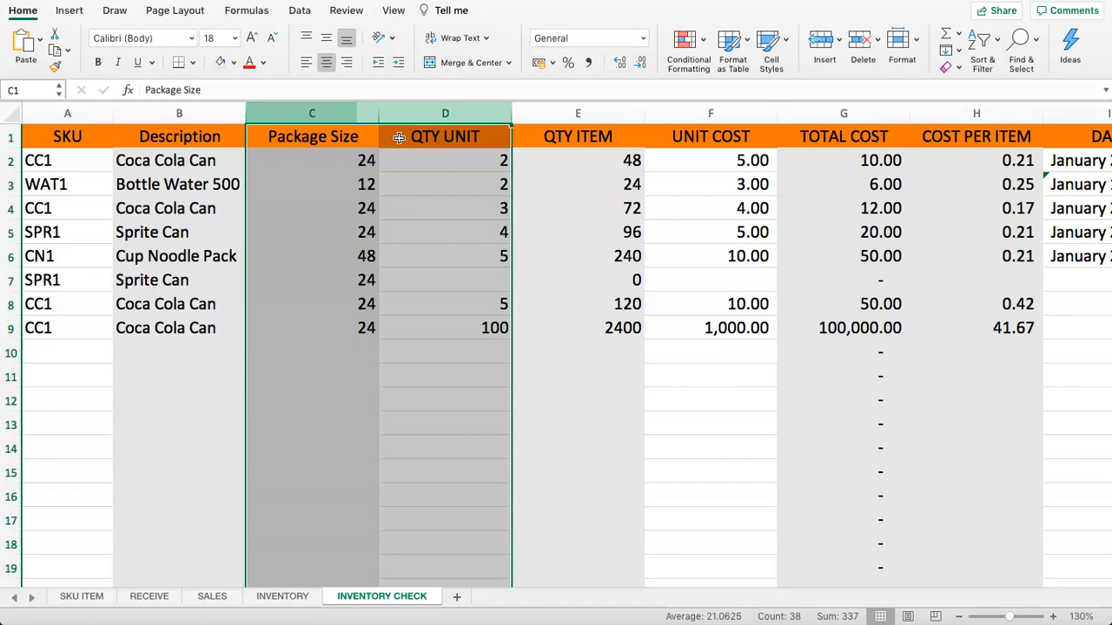
left_click(309, 143)
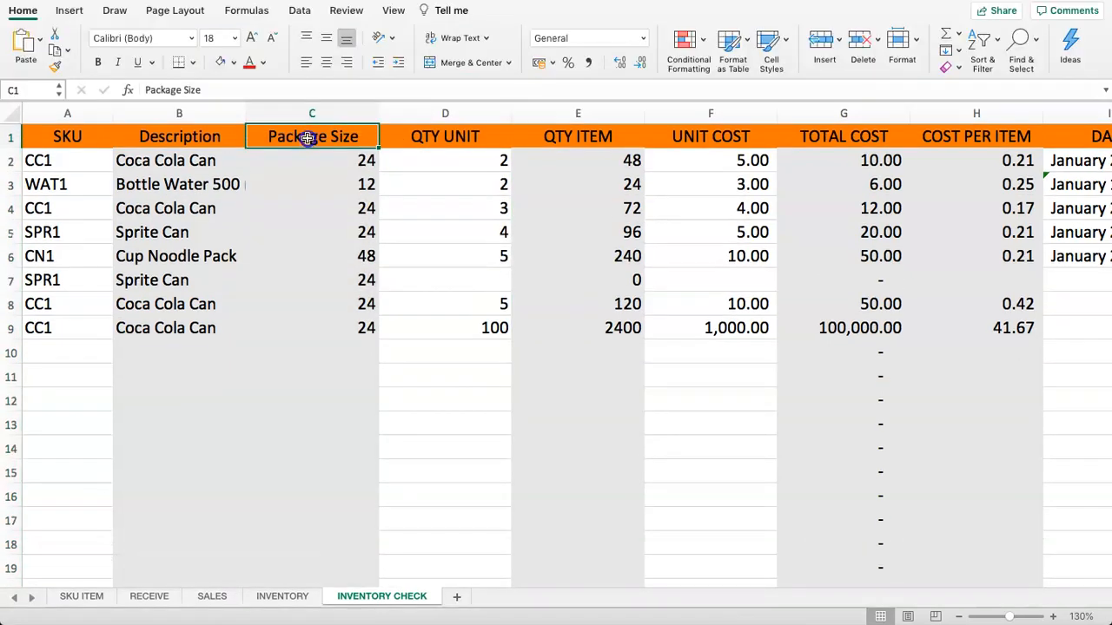
left_click_drag(310, 137, 321, 323)
left_click(320, 169)
Step: Replace the Package Size header in C1 with SPILLAGE and the QTY UNIT header in D1 with SPOILAGE
left_click(312, 134)
type("SPI")
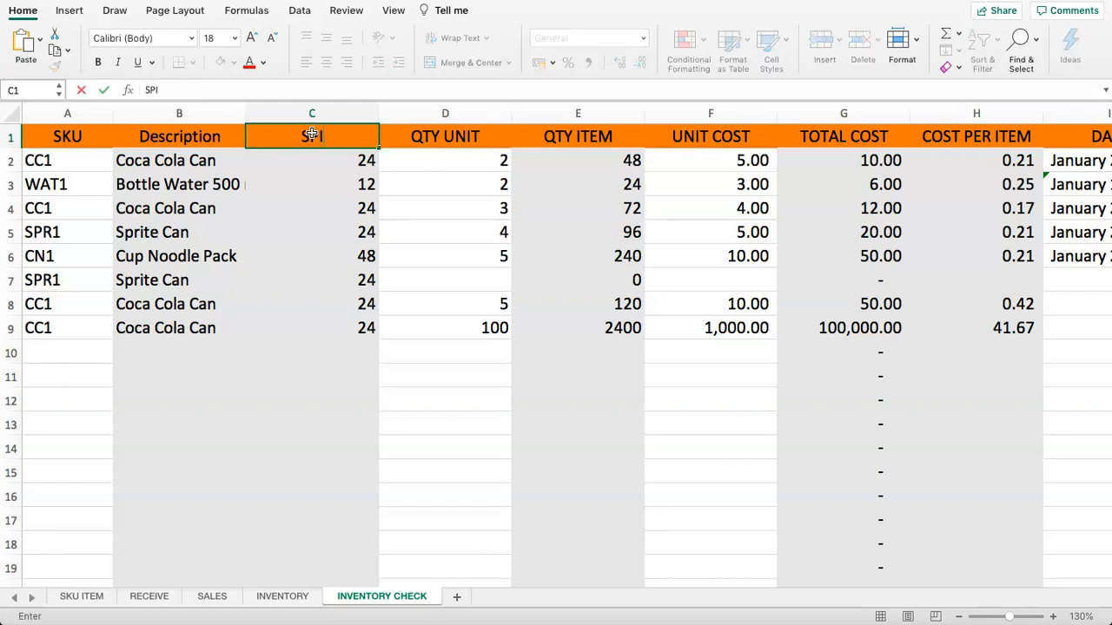
type("LLAGE")
key("Tab")
type("SP")
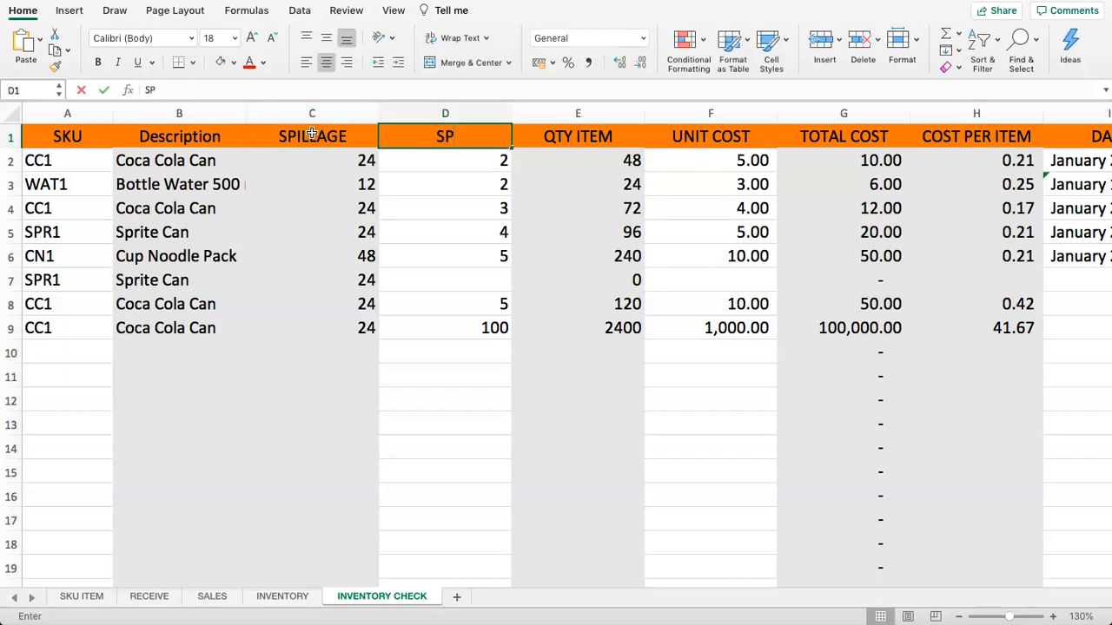
type("OILAGE")
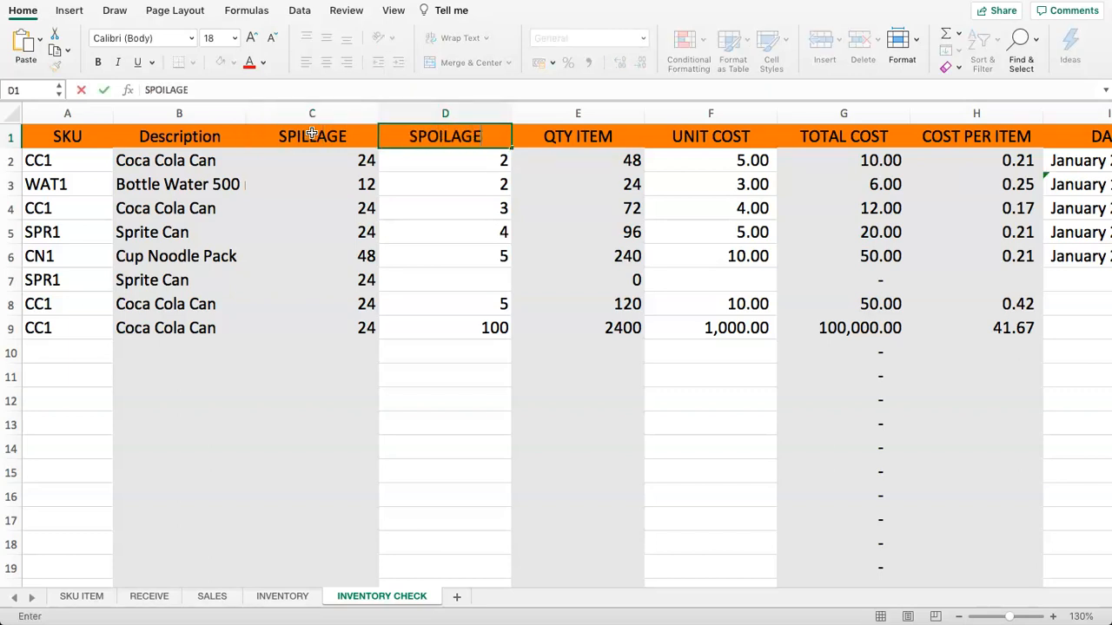
left_click(312, 136)
left_click_drag(310, 142, 308, 233)
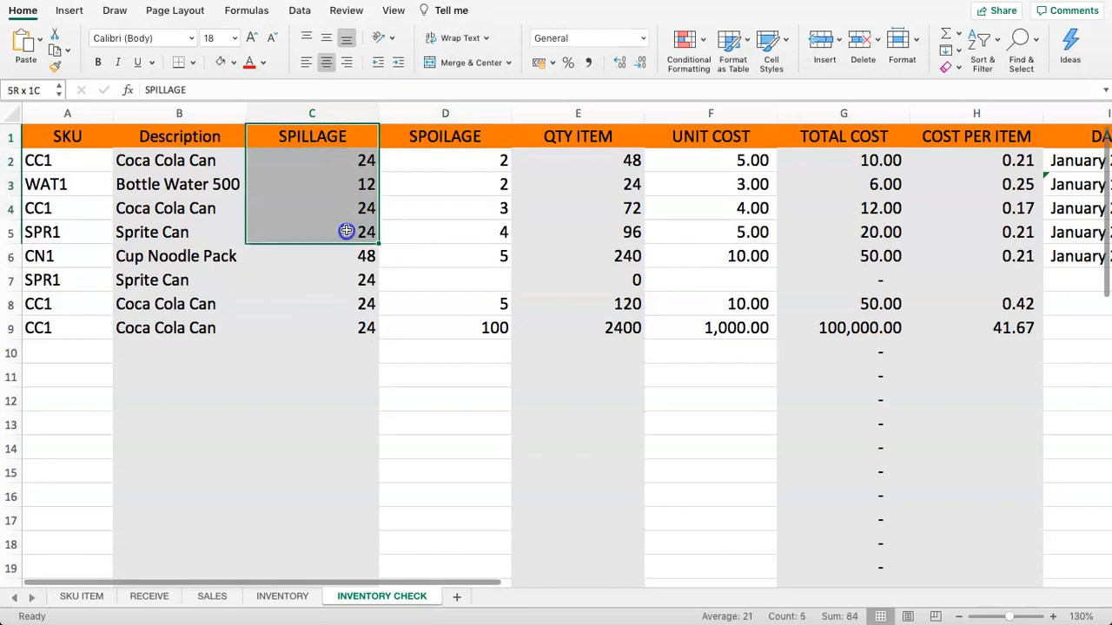
left_click(328, 165)
left_click_drag(321, 142, 437, 273)
left_click(434, 186)
left_click(441, 139)
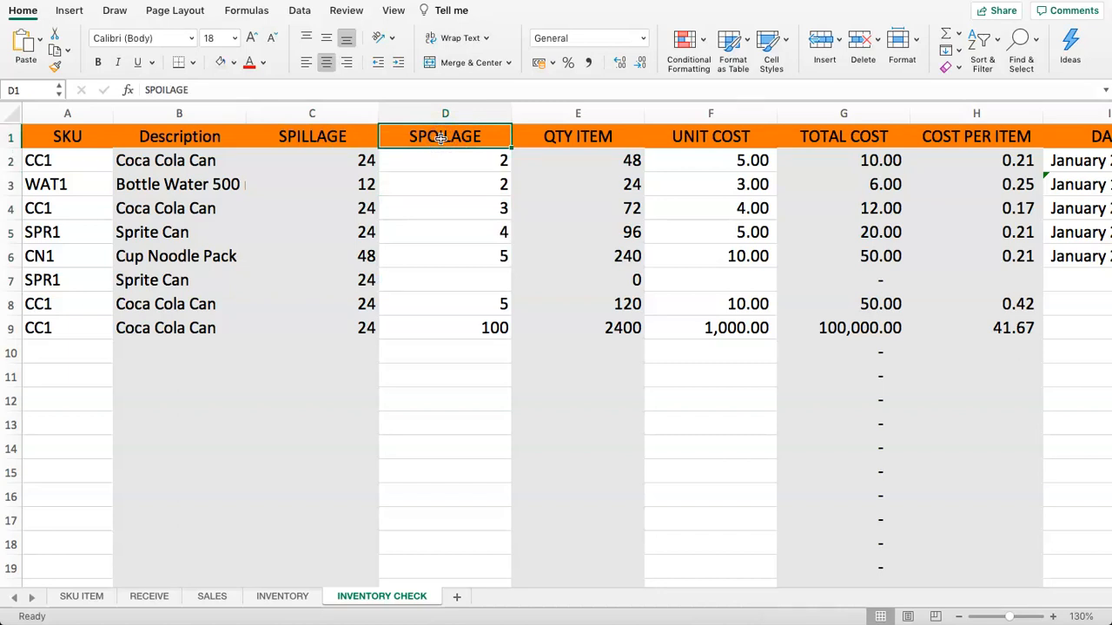
left_click_drag(338, 138, 333, 318)
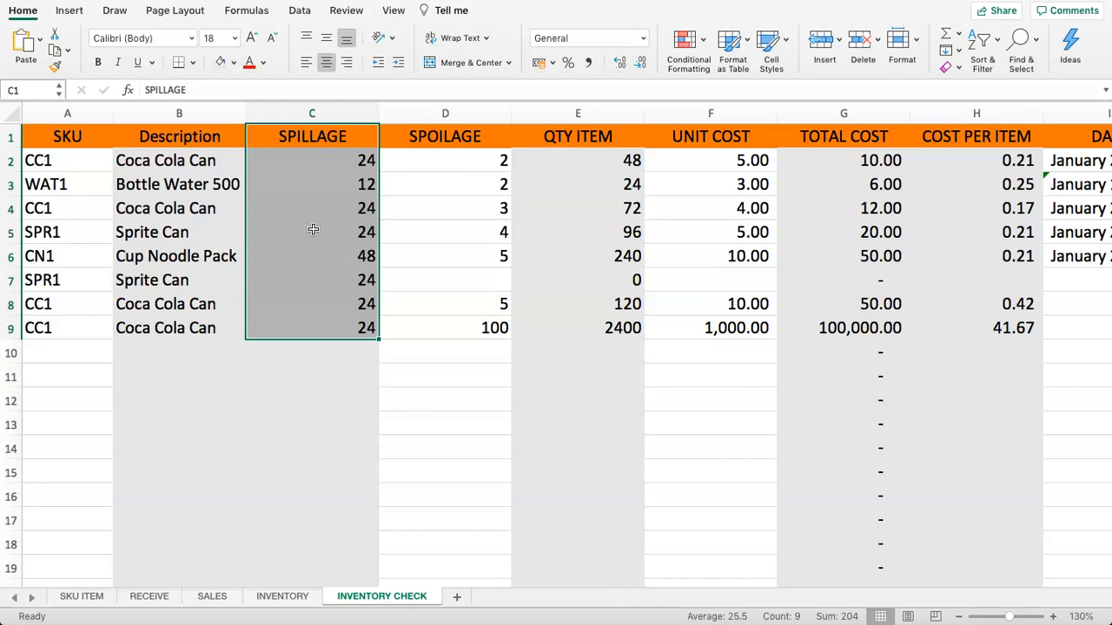
left_click(367, 185)
Step: Replace the QTY ITEM header in E1 with LOST GOODS
left_click(554, 144)
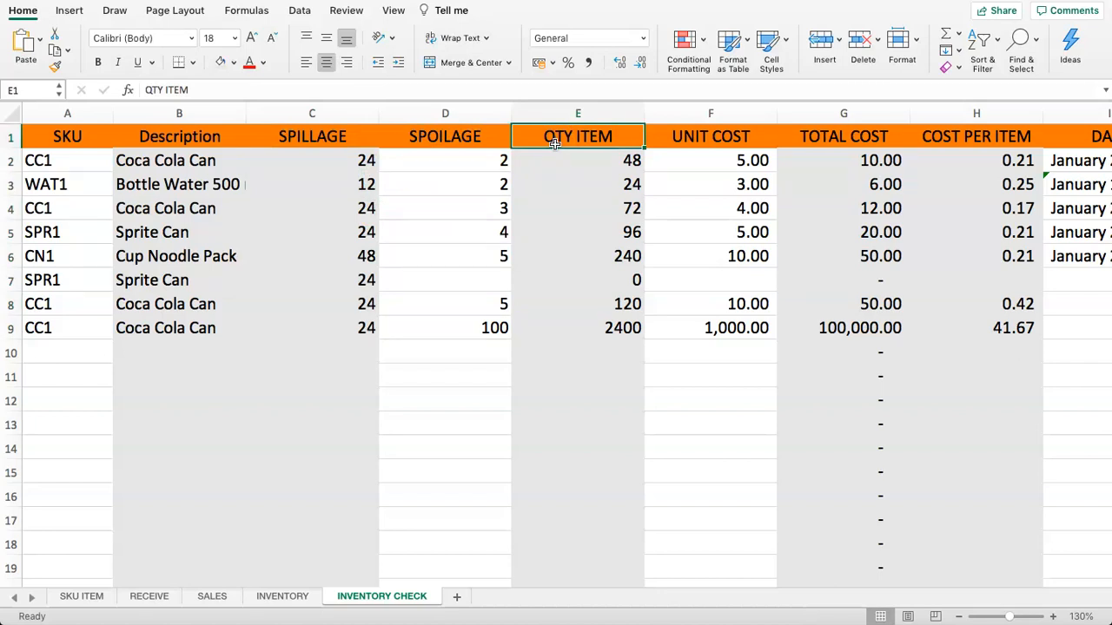
type("LOST")
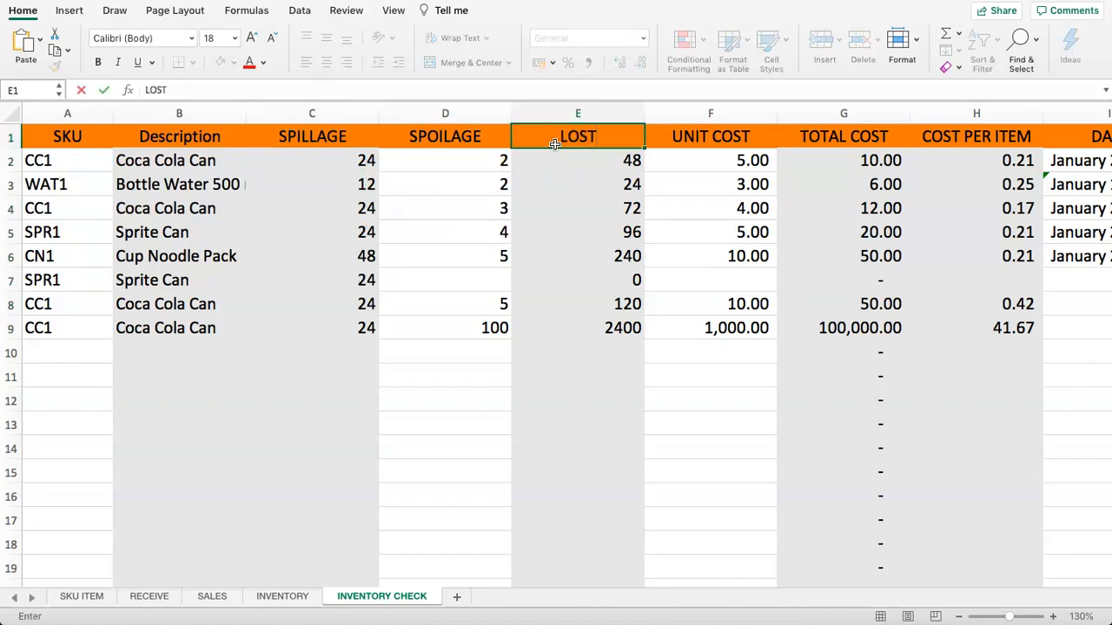
type(" GOOD")
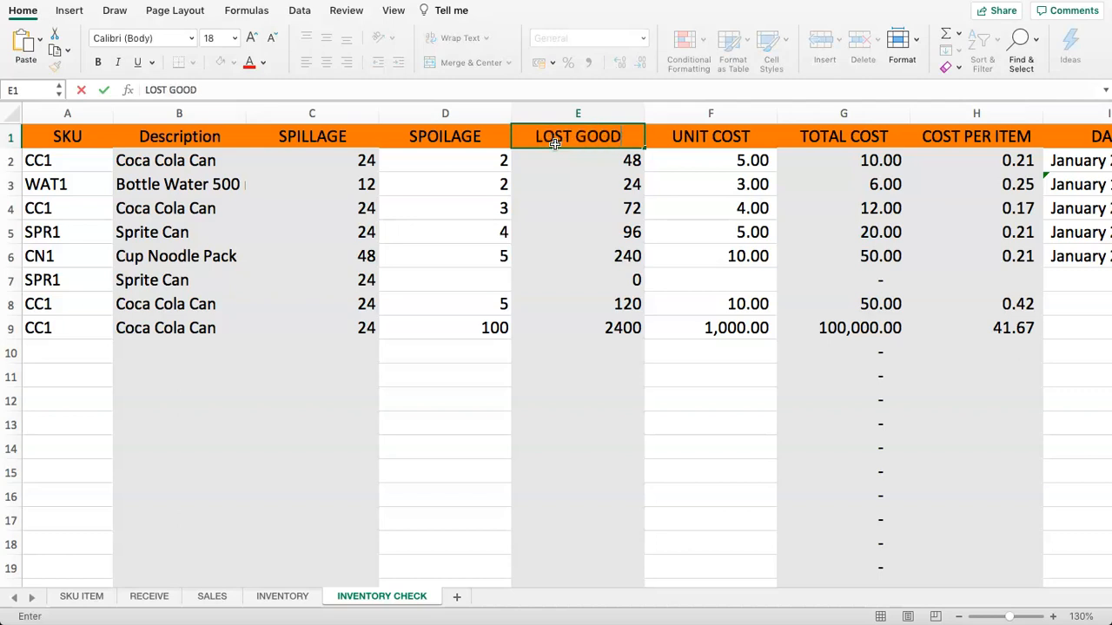
type("S")
key("Tab")
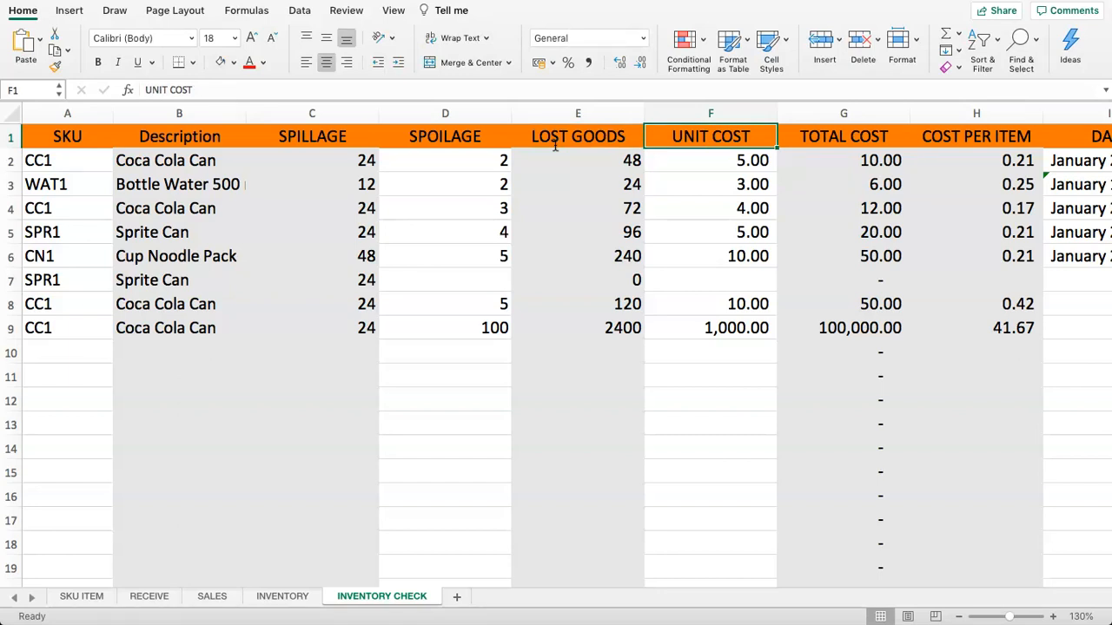
Step: Replace the UNIT COST header in F1 with EMPLOYEE BONUS and widen column F to fit the text
type("EMPLOYEE")
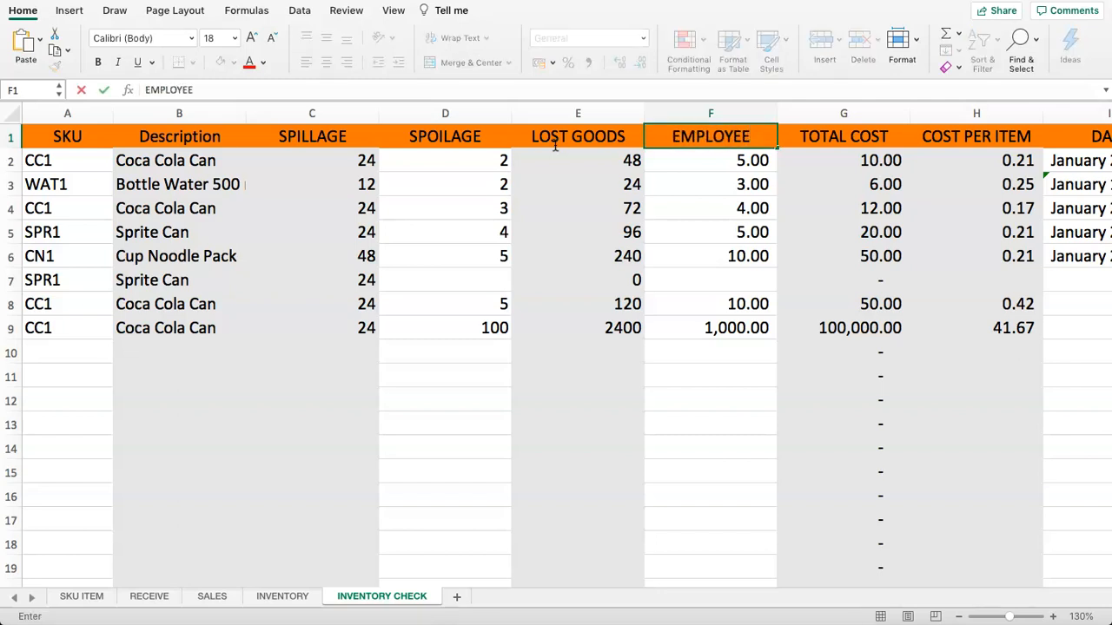
type(" BONUS")
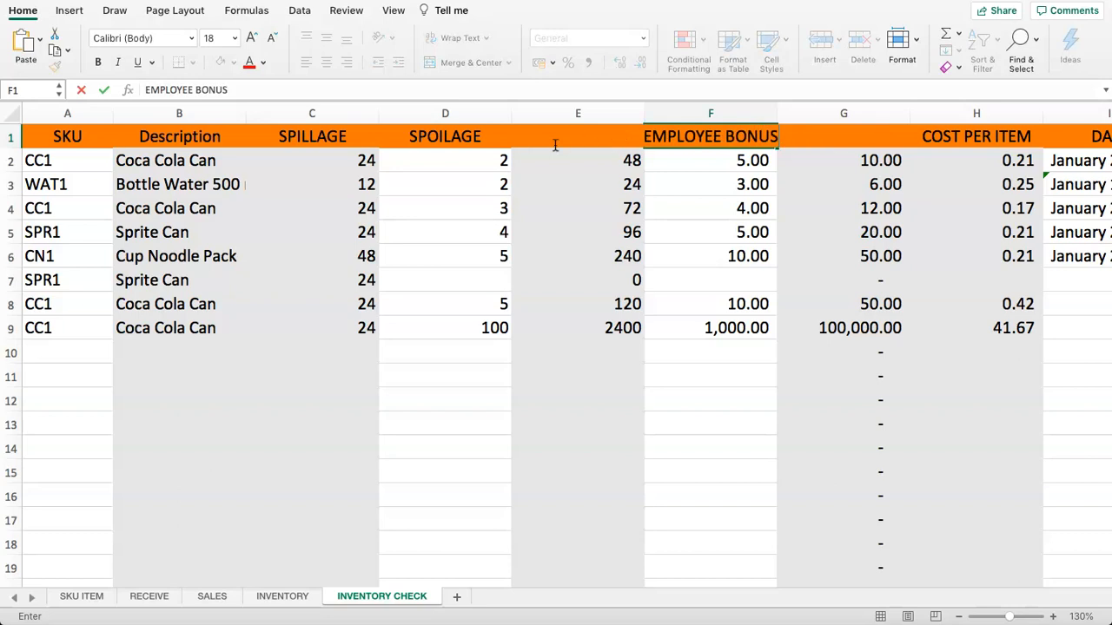
key("Return")
left_click_drag(777, 113, 794, 113)
left_click(707, 136)
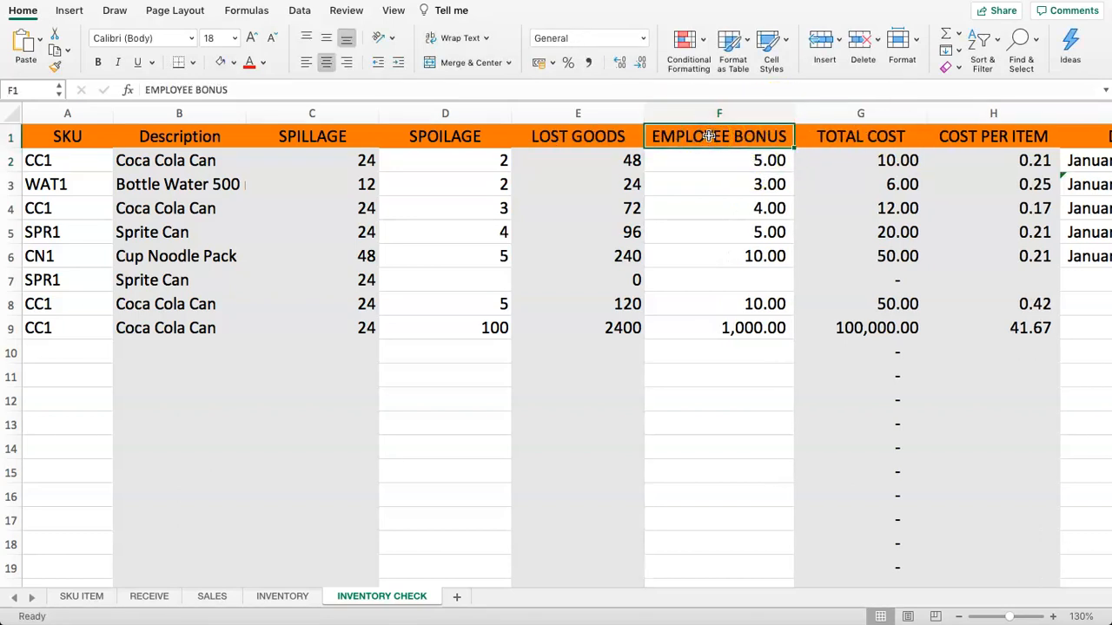
Step: Replace the TOTAL COST header in G1 with TOTAL MISSING
left_click(749, 165)
left_click_drag(836, 137, 972, 137)
left_click(876, 176)
left_click(870, 136)
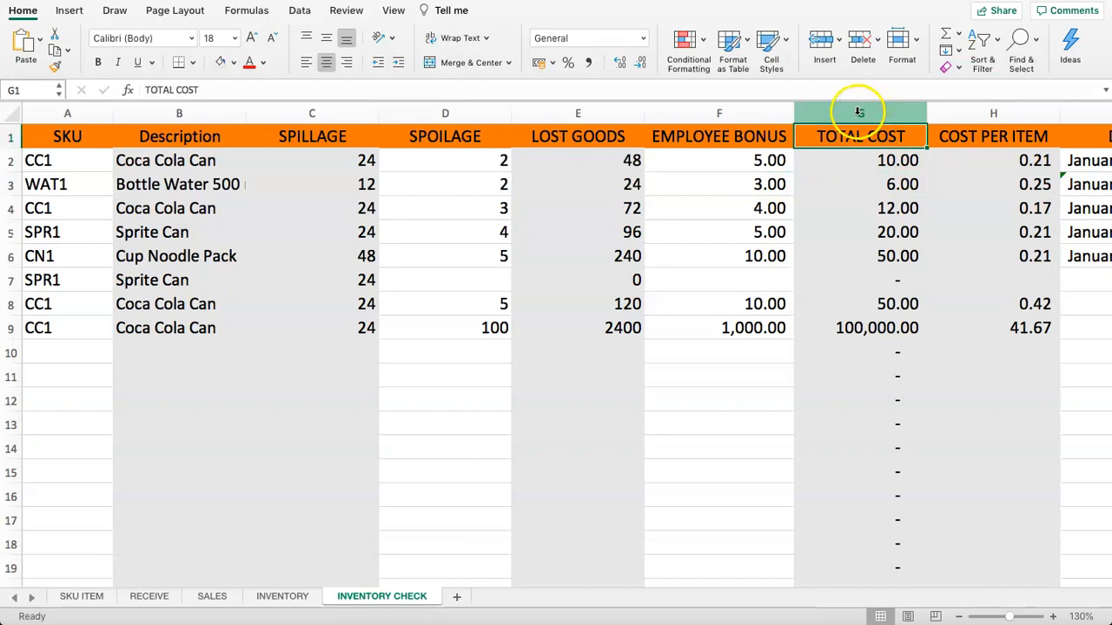
type("TOTAL MISSIN")
key("BackSpace")
key("BackSpace")
key("BackSpace")
key("BackSpace")
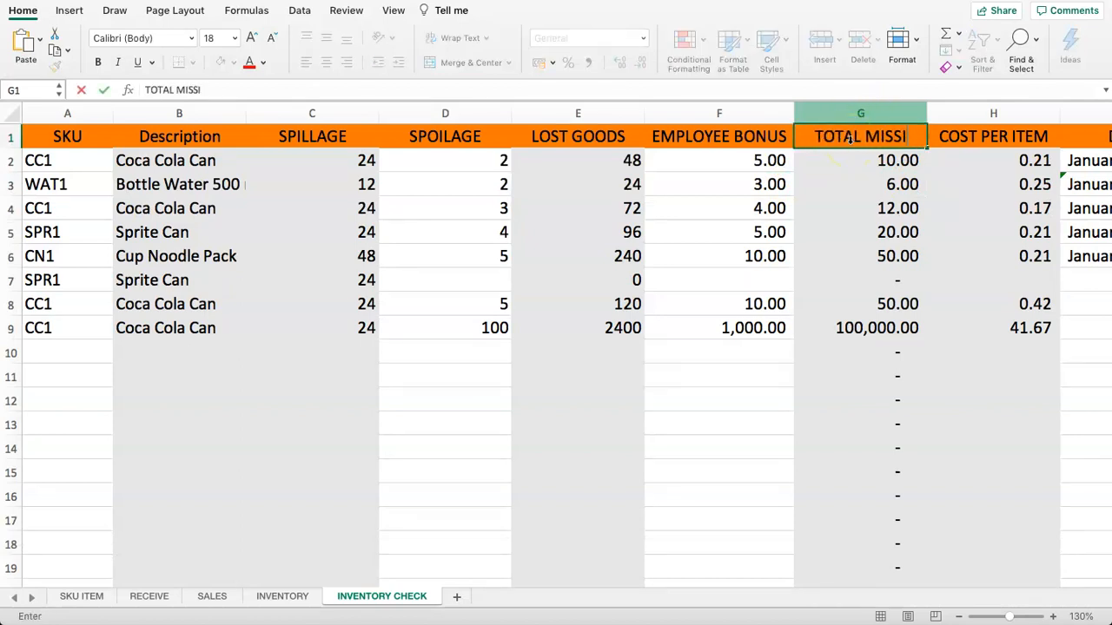
key("BackSpace")
type("ISSING")
key("Return")
Step: Delete the entire COST PER ITEM column from the INVENTORY CHECK sheet
key("Right")
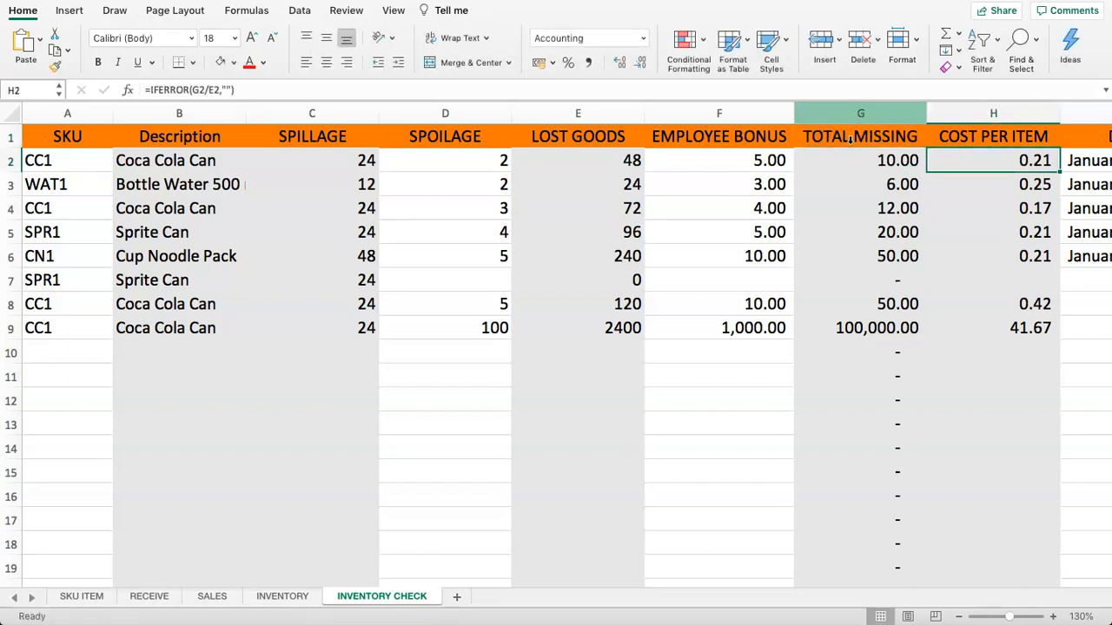
key("Right")
key("Right")
key("Left")
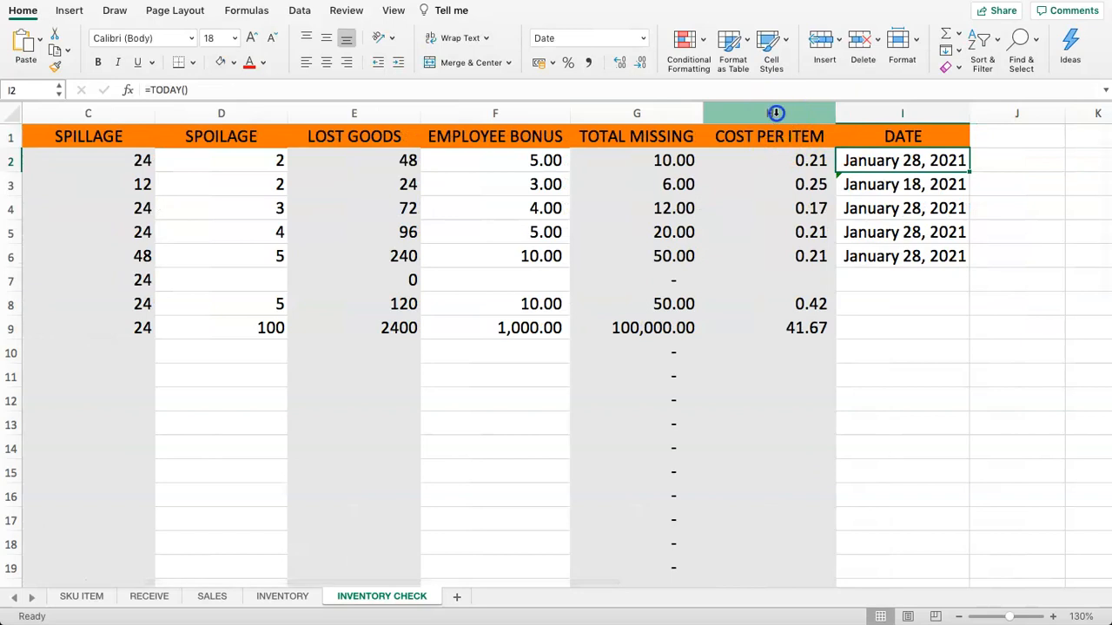
left_click(771, 113)
right_click(772, 113)
left_click(812, 196)
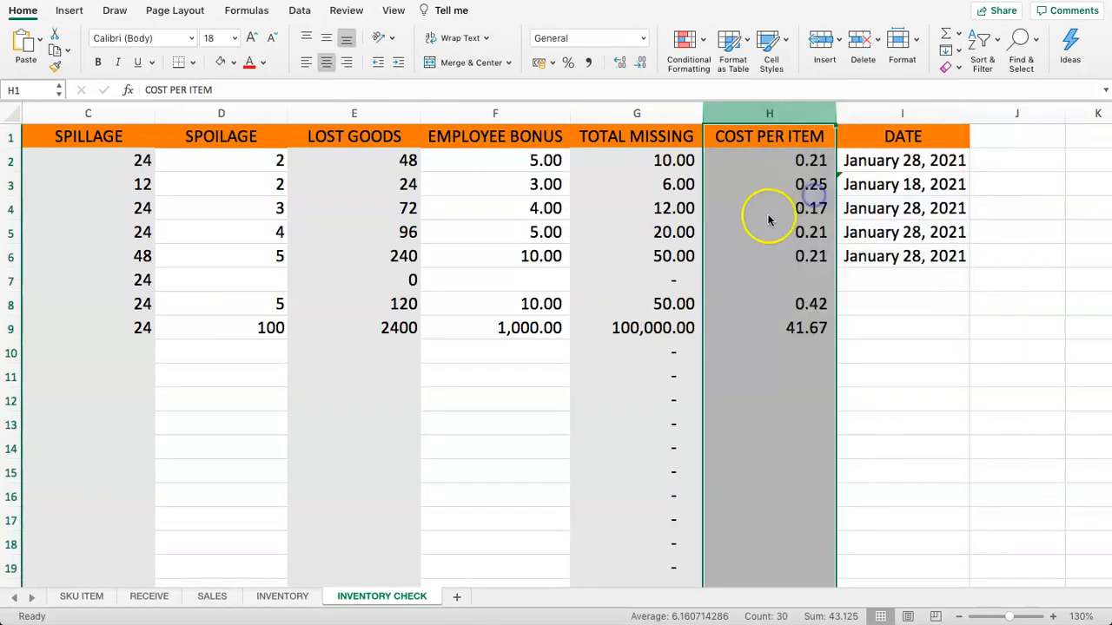
left_click(737, 165)
left_click(748, 201)
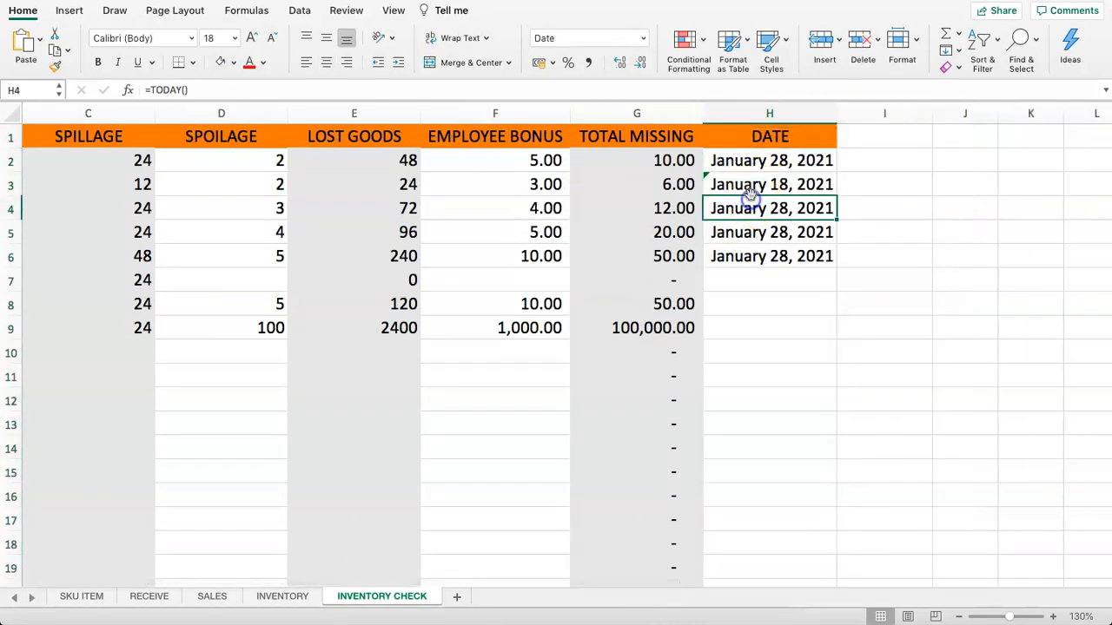
Step: Clear the contents of the SPILLAGE column in rows 2 to 9
left_click(671, 158)
key("Left")
key("Left")
key("Left")
key("Left")
key("Left")
key("Left")
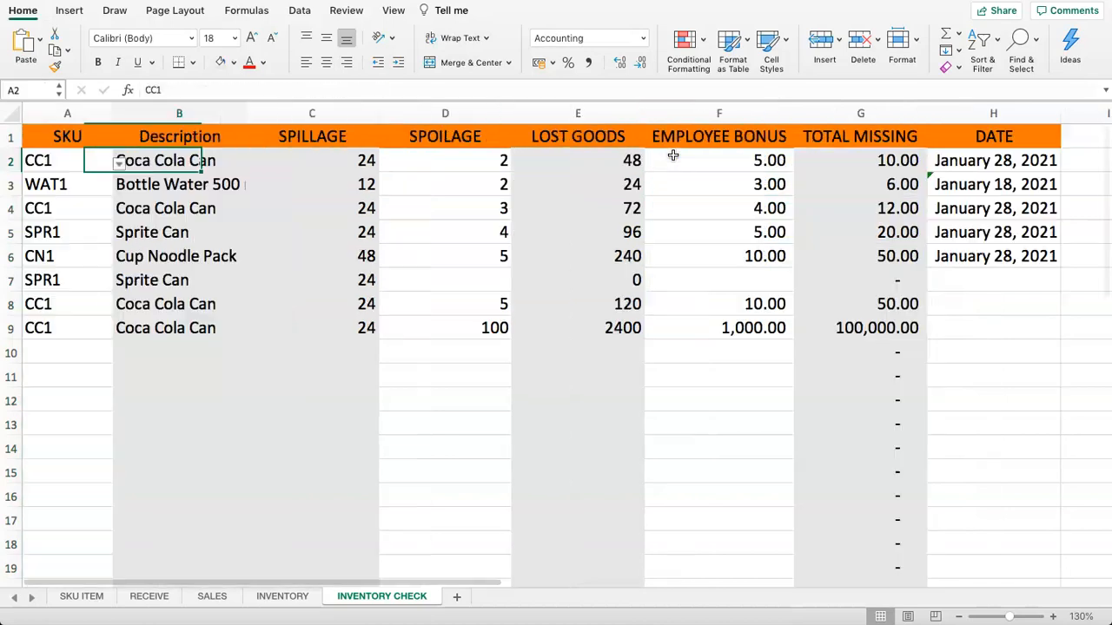
left_click(193, 160)
left_click_drag(192, 161, 199, 327)
left_click_drag(315, 163, 317, 186)
left_click_drag(319, 249, 308, 322)
key("Delete")
left_click(300, 296)
Step: Clear the contents of D2:F9 under SPOILAGE, LOST GOODS and EMPLOYEE BONUS
left_click_drag(310, 163, 565, 372)
left_click(472, 178)
left_click_drag(469, 160, 696, 331)
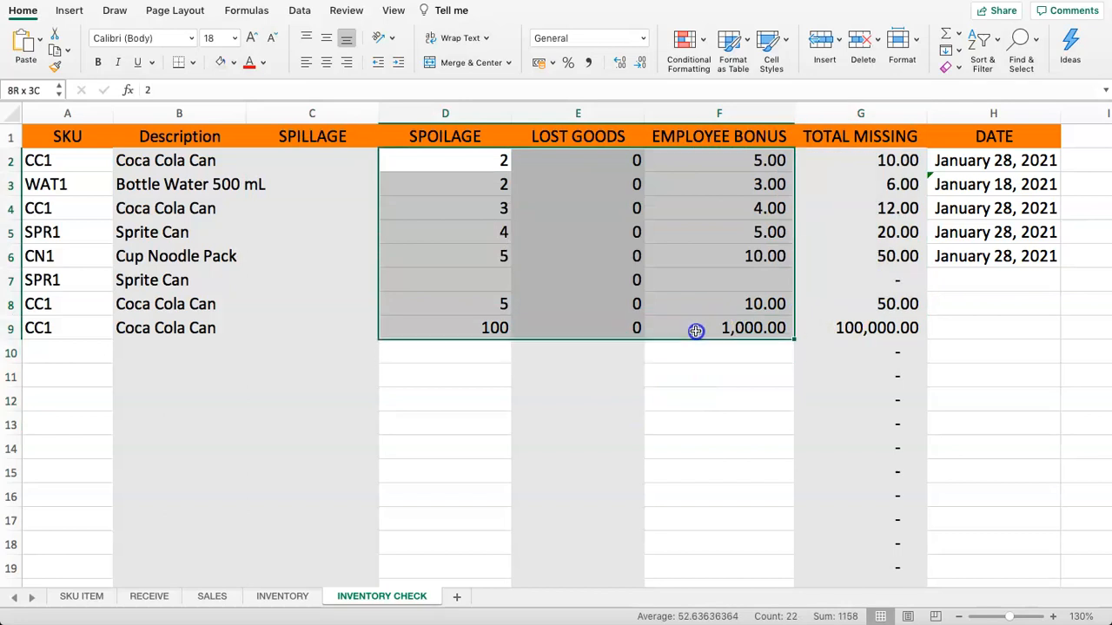
key("Delete")
Step: Remove the grey fill from C2:E30 under SPILLAGE, SPOILAGE and LOST GOODS
left_click(849, 238)
left_click(856, 167)
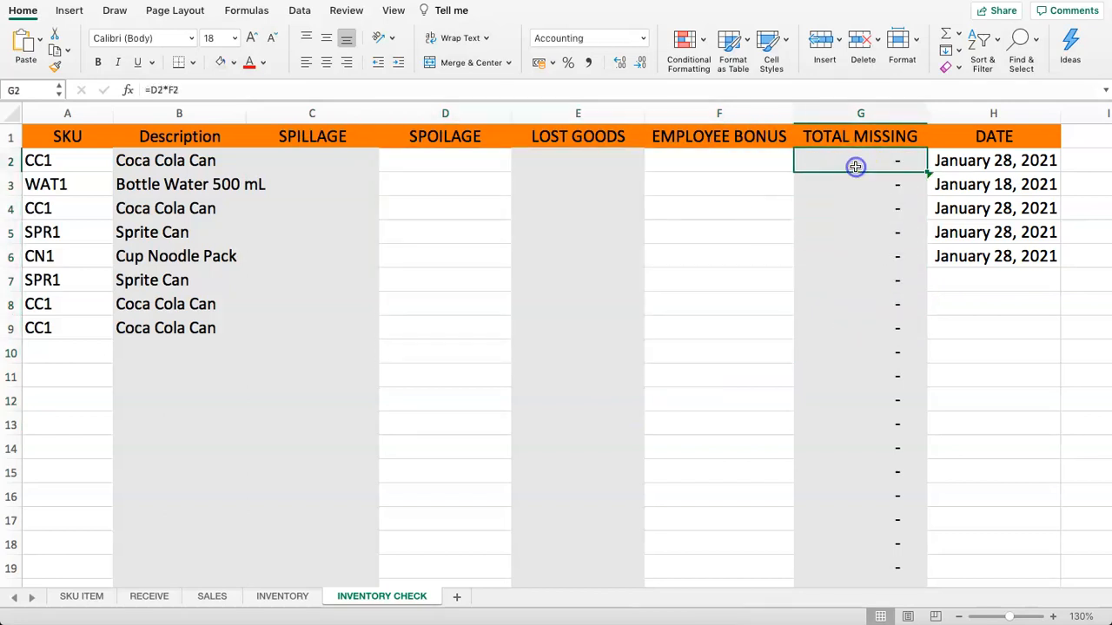
left_click_drag(308, 163, 565, 542)
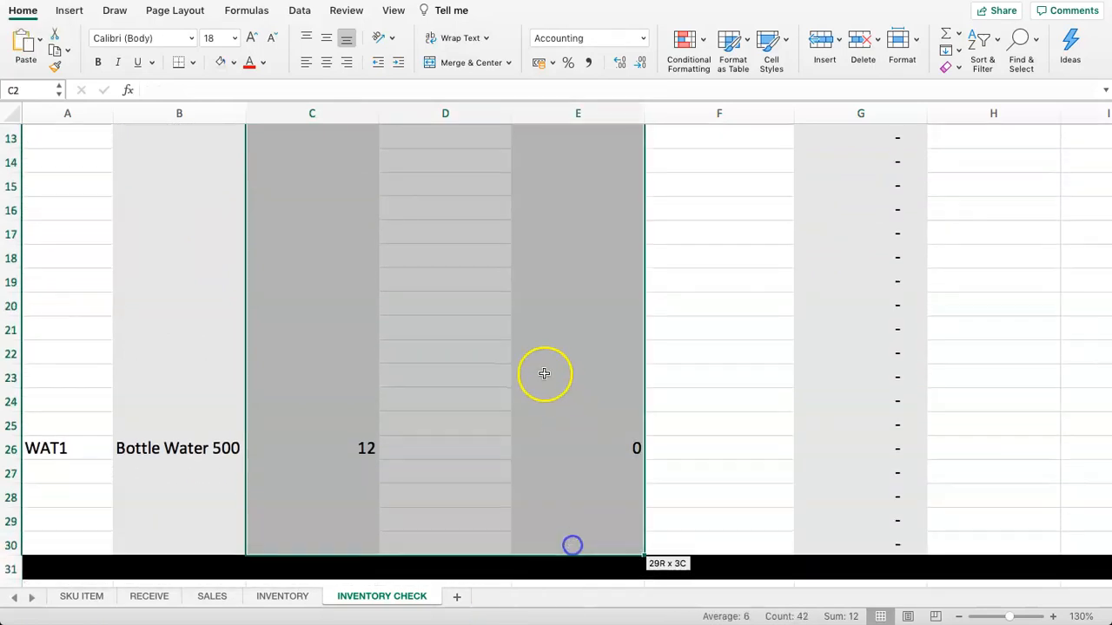
scroll(553, 384, "up", 5)
left_click(217, 62)
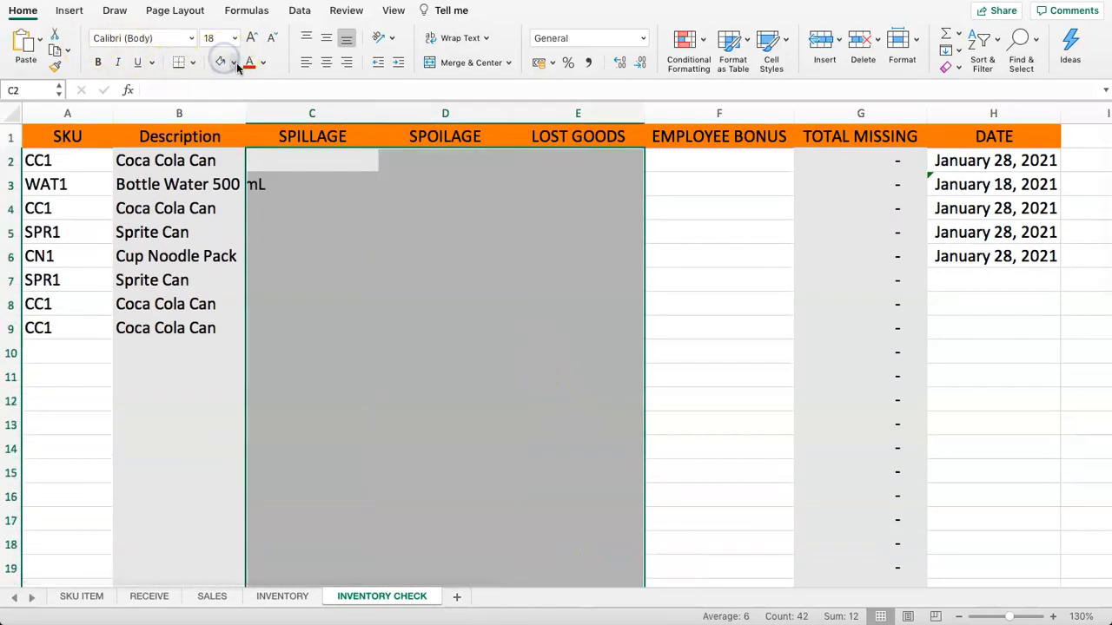
left_click(233, 63)
left_click(272, 92)
left_click(479, 161)
Step: Replace the TOTAL MISSING formula in G2 with =C2+D2+E2+F2
left_click(310, 163)
left_click(405, 168)
left_click(680, 167)
left_click(811, 164)
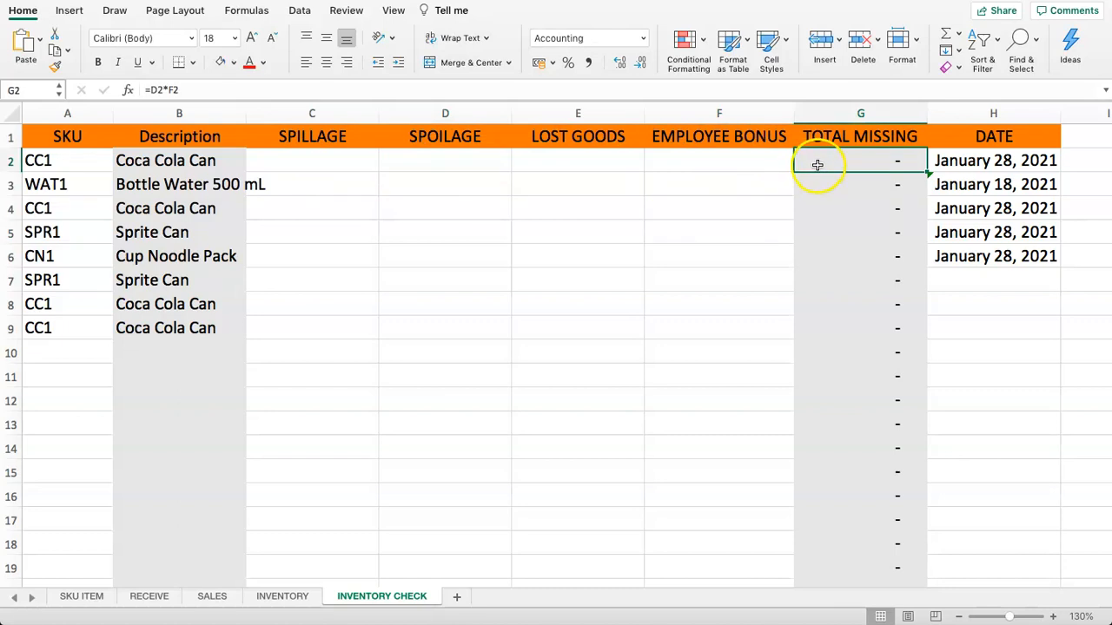
type("=")
left_click(339, 165)
type("+")
left_click(408, 165)
type("+")
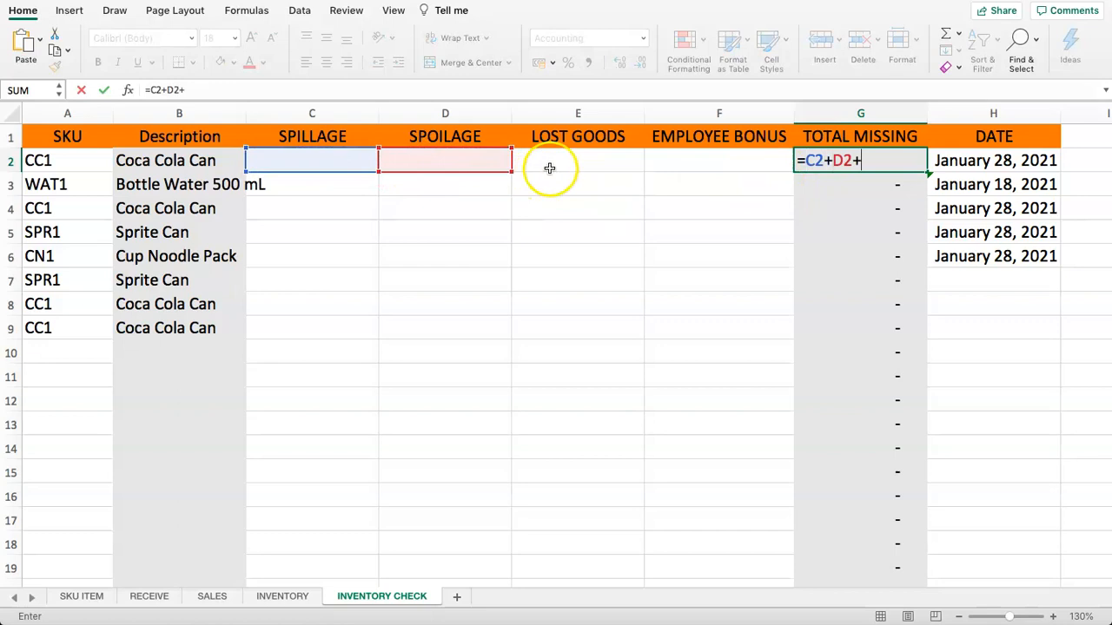
left_click(546, 170)
type("+")
left_click(720, 158)
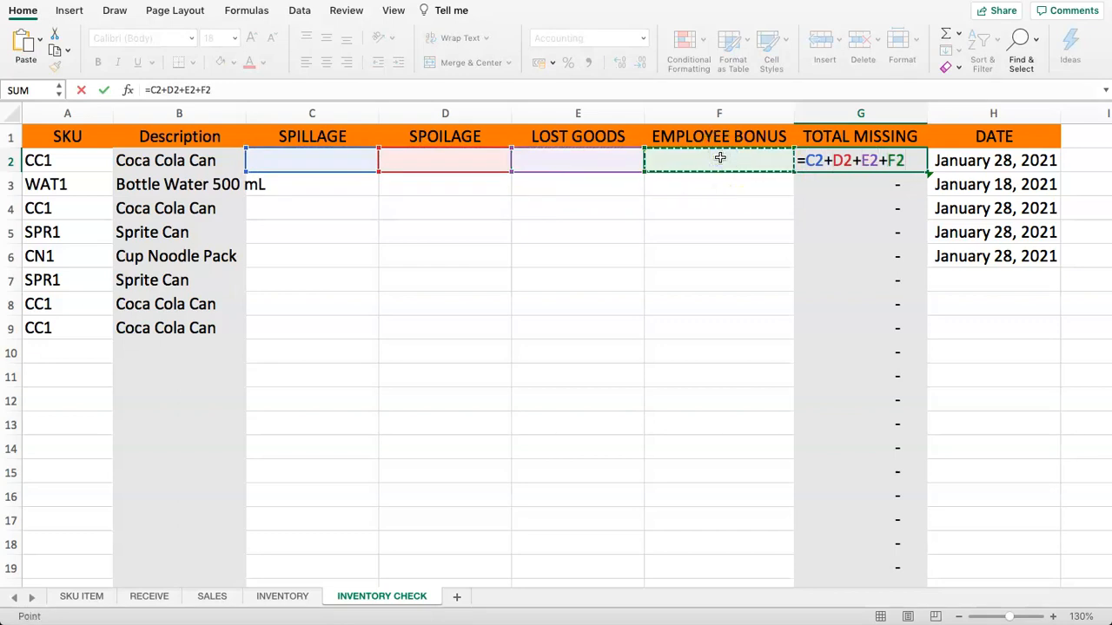
key("Return")
Step: Fill the sum formula from G2 down the TOTAL MISSING column to row 30
left_click(850, 160)
double_click(926, 173)
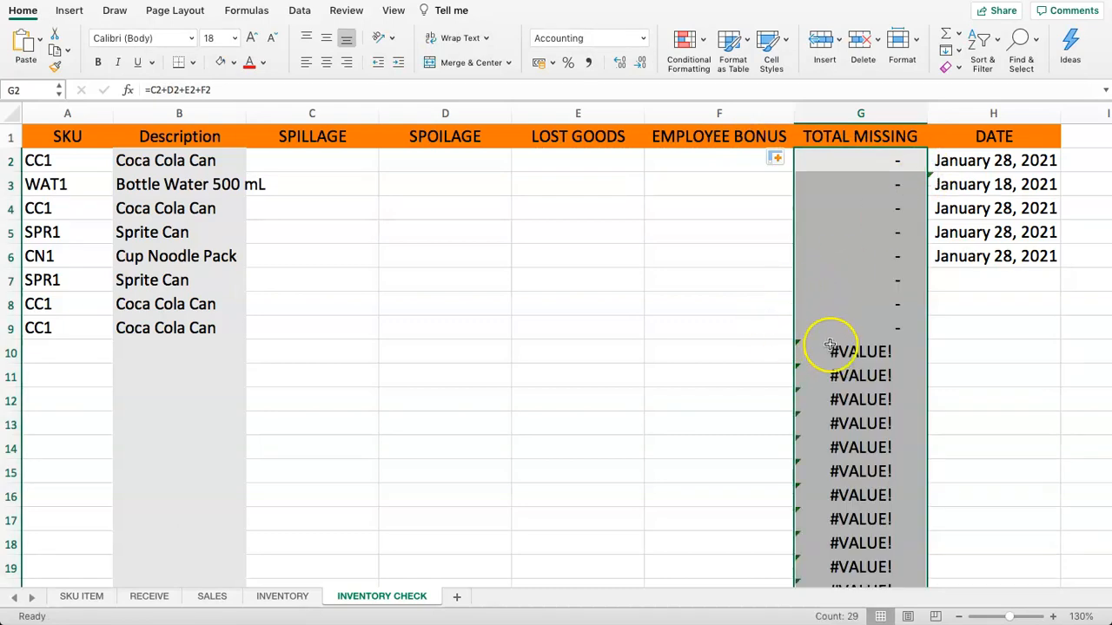
left_click(848, 160)
left_click(869, 352)
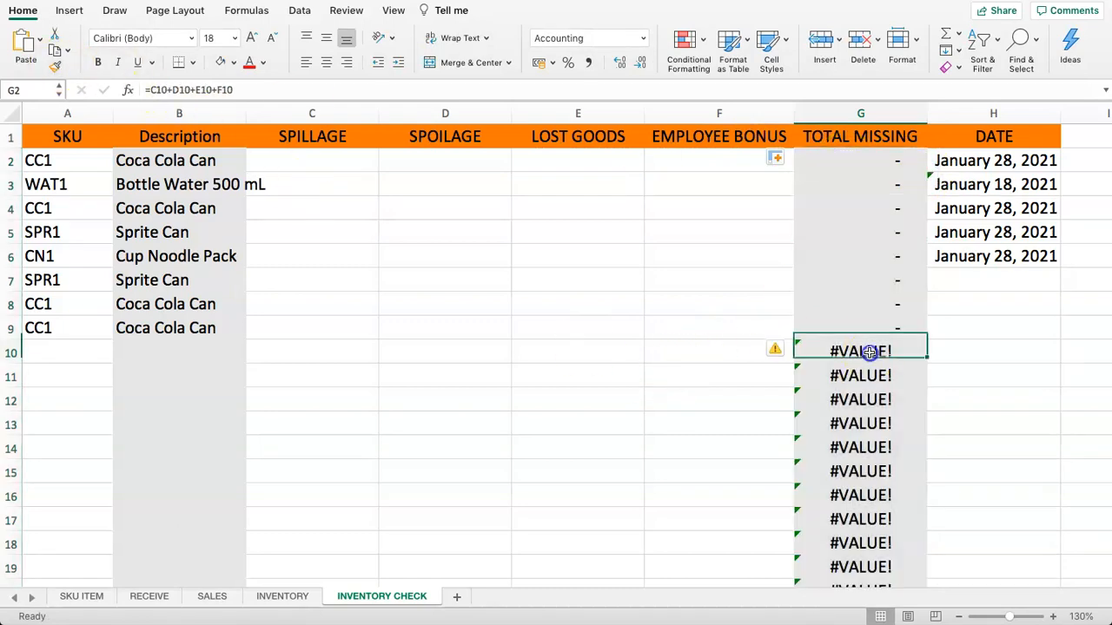
Step: Wrap the G2 formula in IFERROR with a blank fallback: =IFERROR(C2+D2+E2+F2,"")
left_click(857, 326)
left_click(857, 162)
left_click(150, 90)
type("IFERROR(")
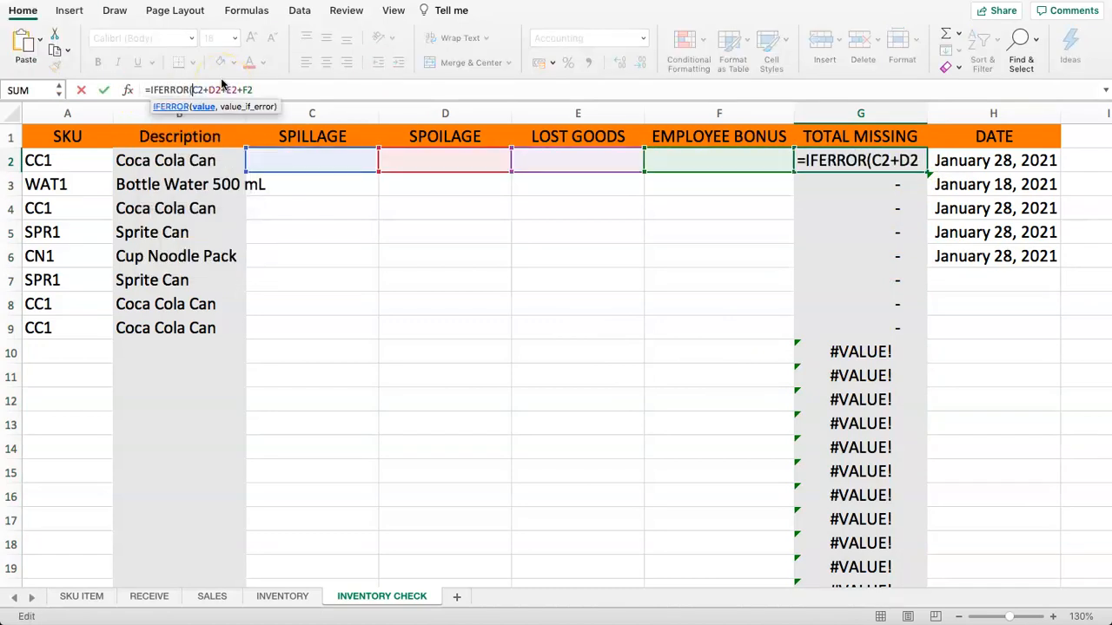
left_click(267, 90)
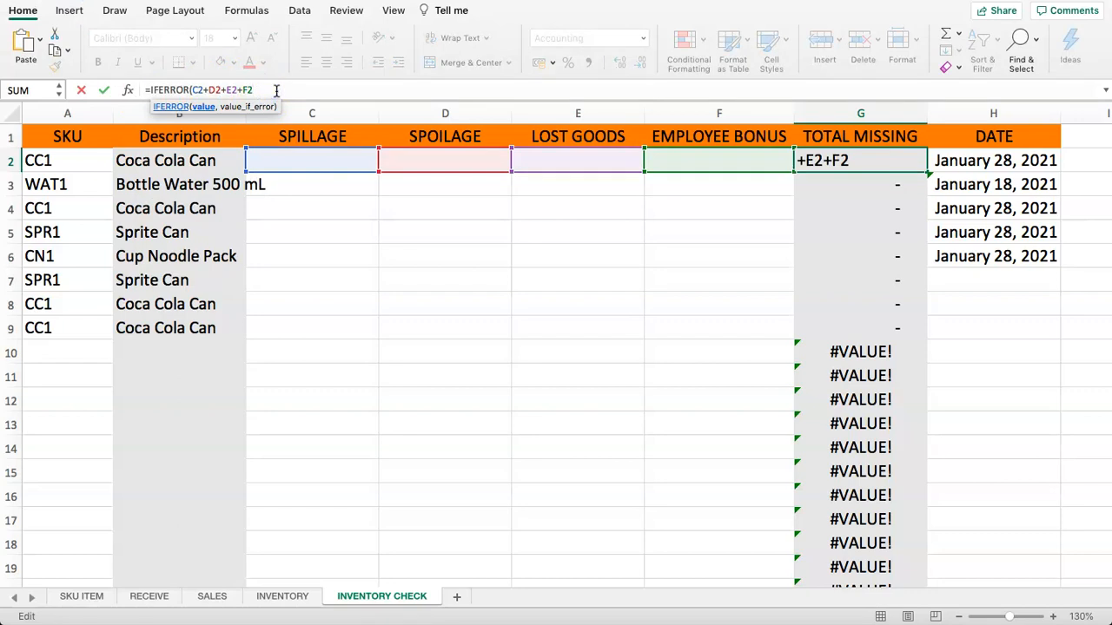
type(")")
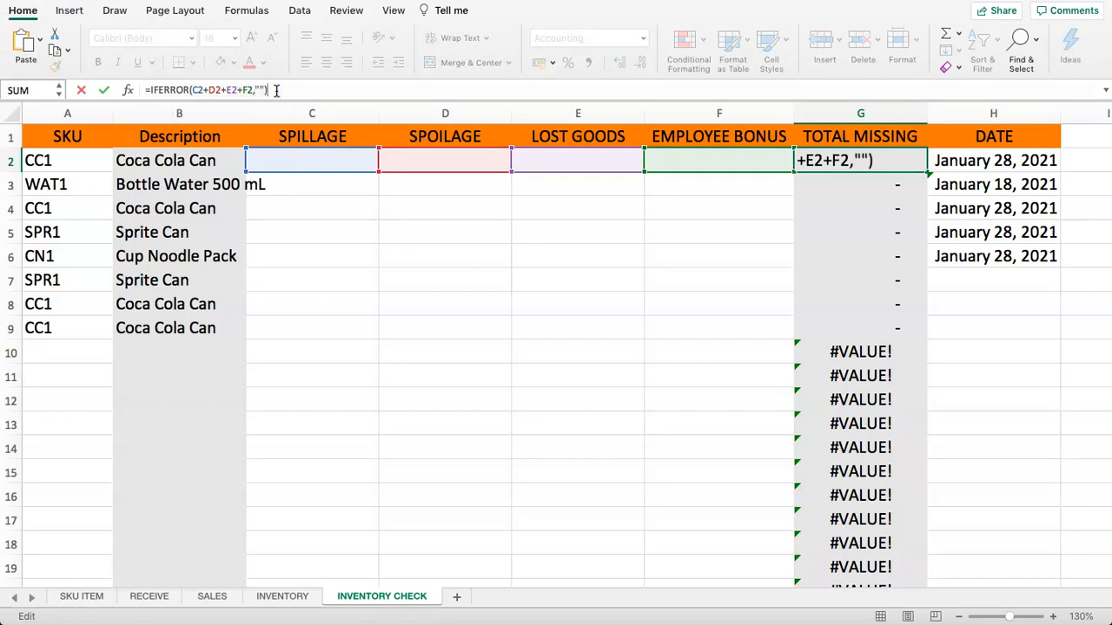
key("Return")
Step: Fill the IFERROR formula from G2 down the TOTAL MISSING column to row 30
left_click(806, 139)
left_click(836, 160)
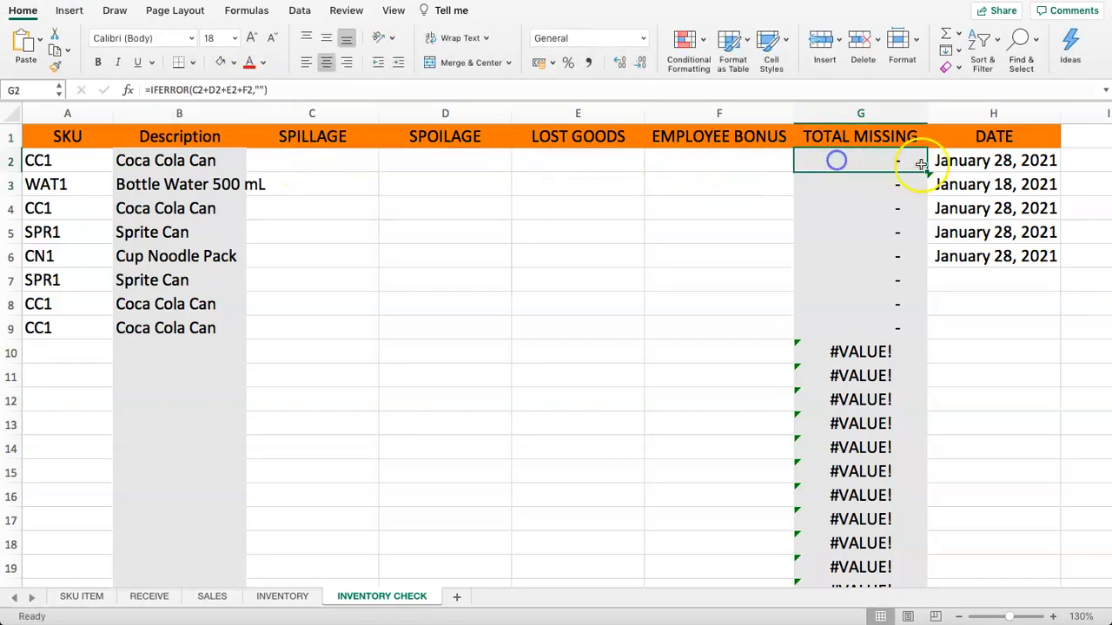
double_click(920, 163)
left_click(773, 276)
scroll(786, 276, "down", 5)
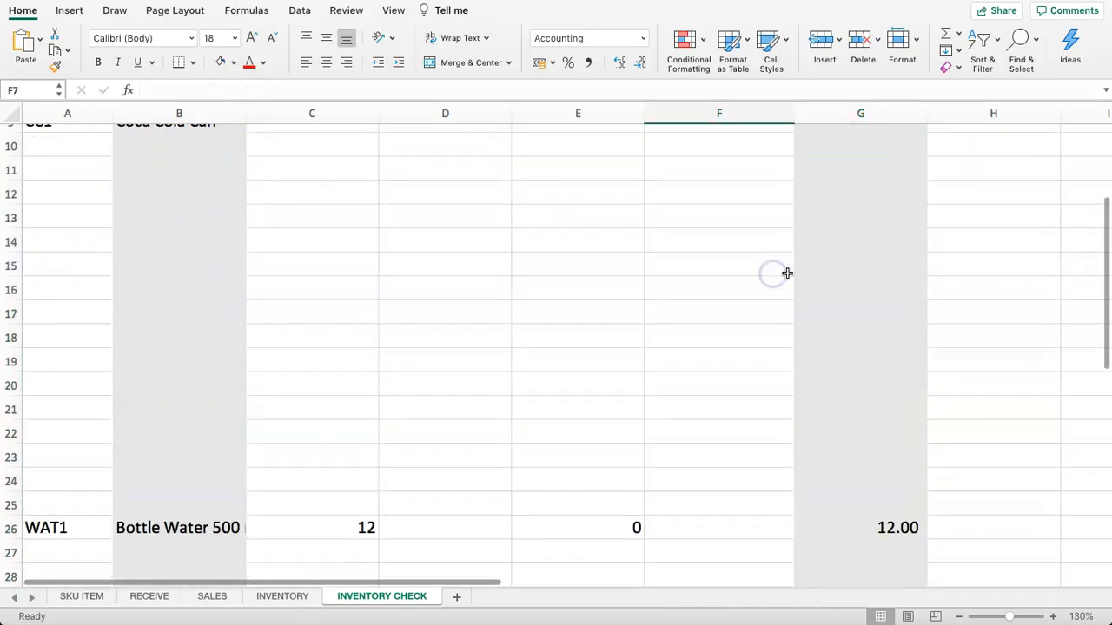
scroll(885, 292, "down", 4)
Step: Clear the contents of the leftover WAT1 entry in A26:G26
left_click(432, 377)
left_click(769, 352)
left_click(853, 353)
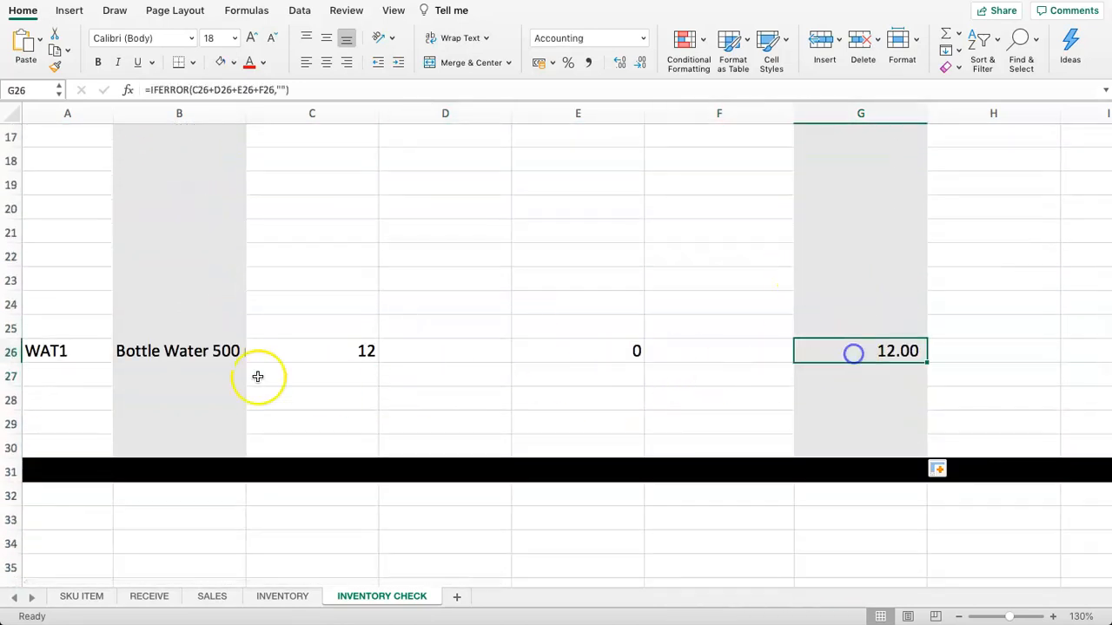
left_click_drag(72, 353, 873, 356)
key("Delete")
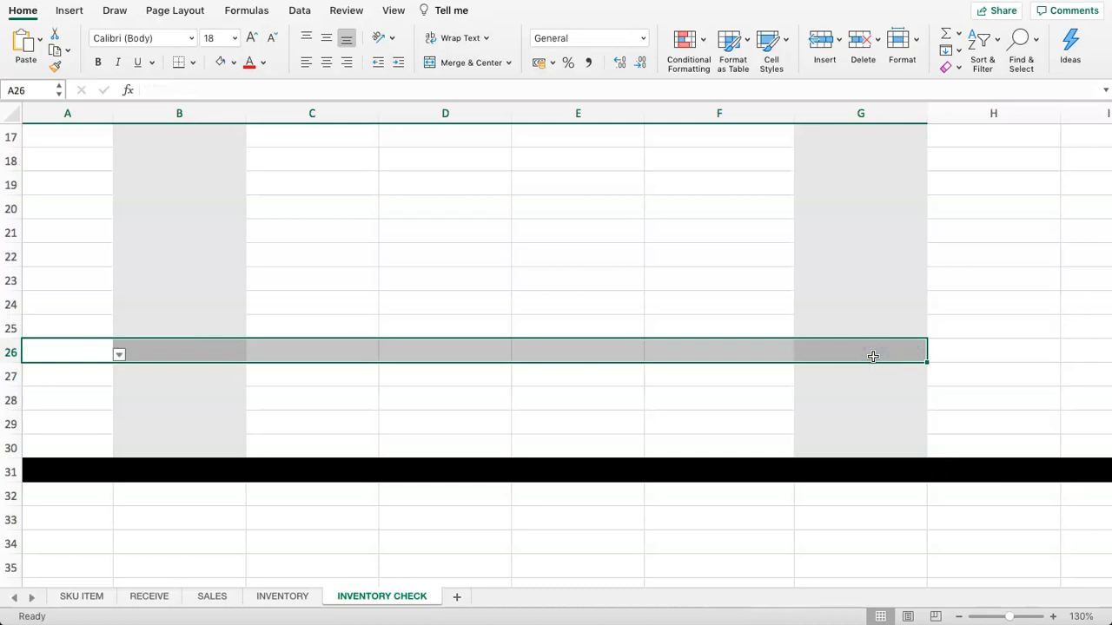
Step: Clear the SKU and Description contents in A3:B10, keeping the first item row
scroll(417, 313, "up", 8)
left_click(187, 232)
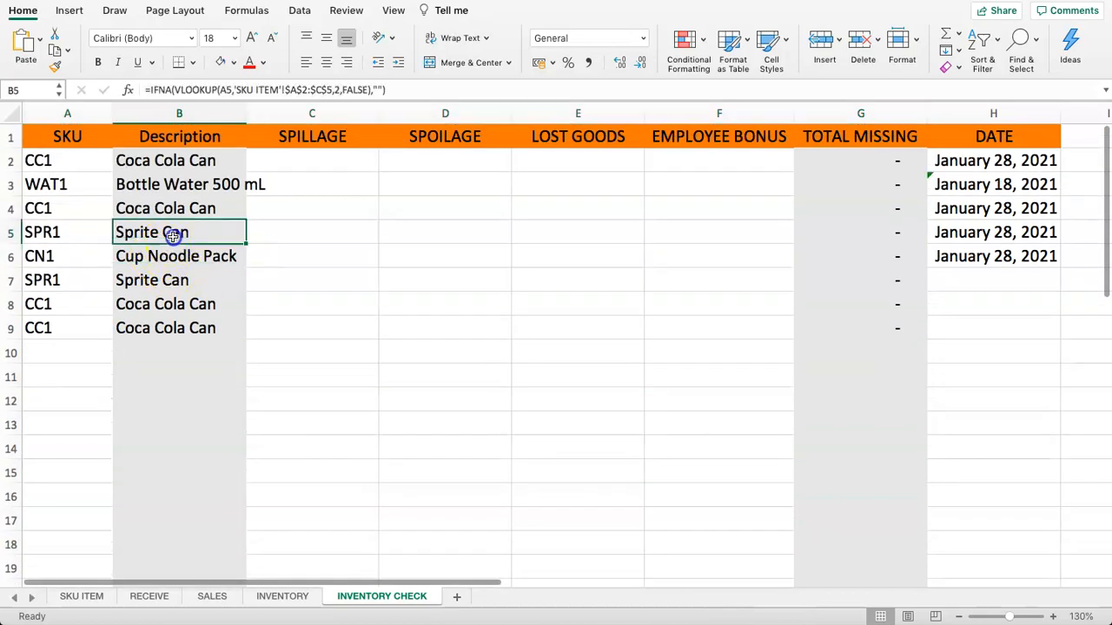
left_click_drag(62, 189, 182, 355)
key("Delete")
left_click(64, 186)
left_click(118, 188)
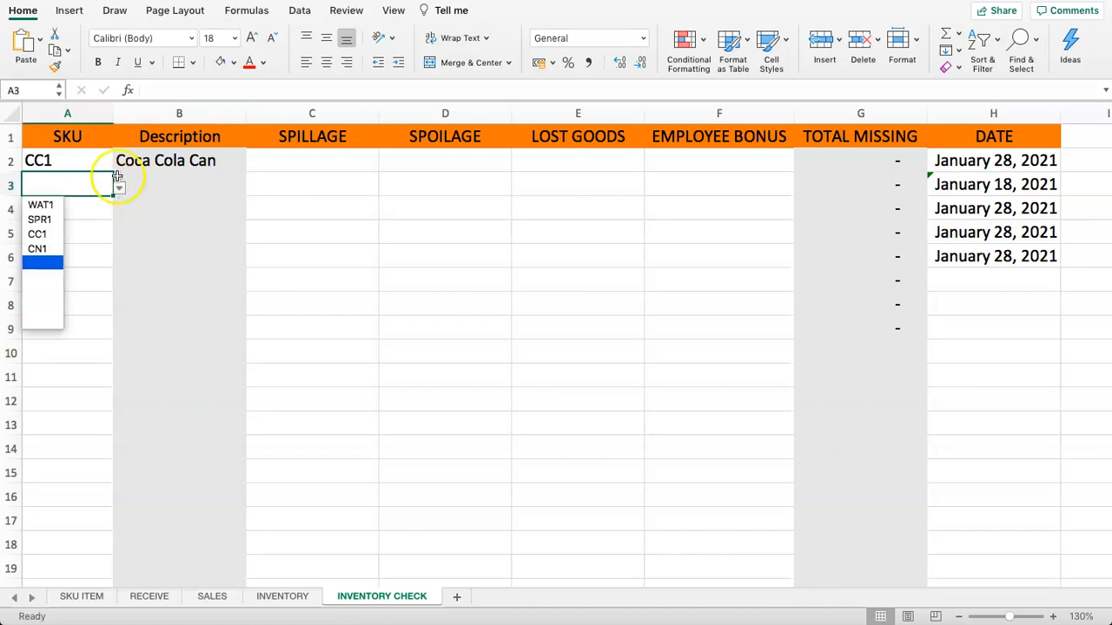
left_click(169, 175)
Step: Enter 10 as SPOILAGE and 1000 as LOST GOODS for the Coca Cola Can in row 2
left_click(75, 159)
left_click(153, 160)
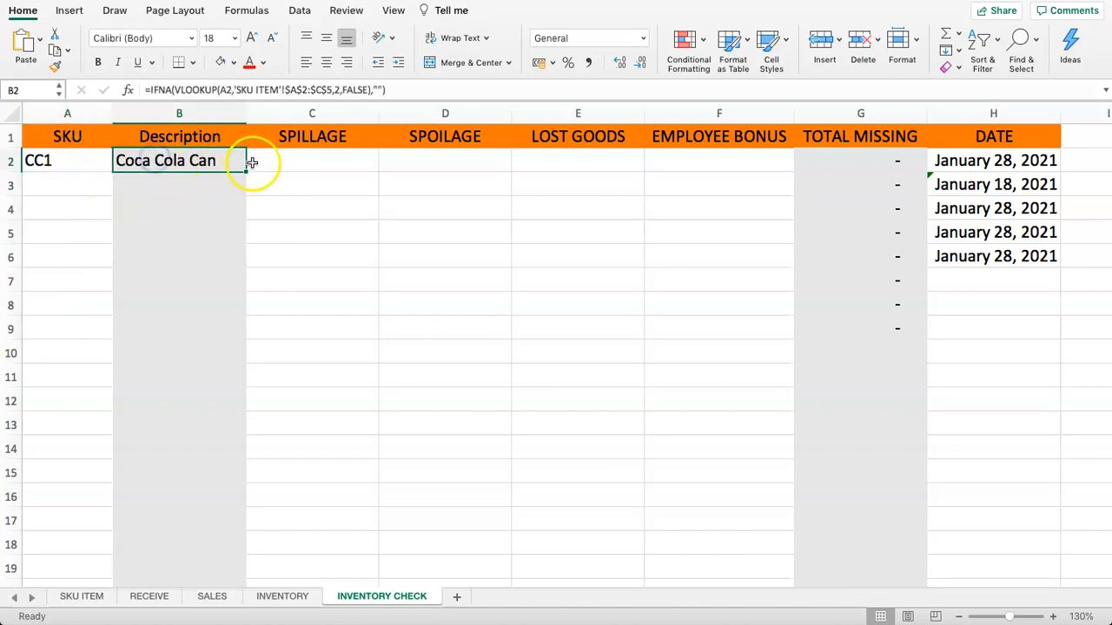
left_click(253, 163)
left_click(460, 165)
type("1")
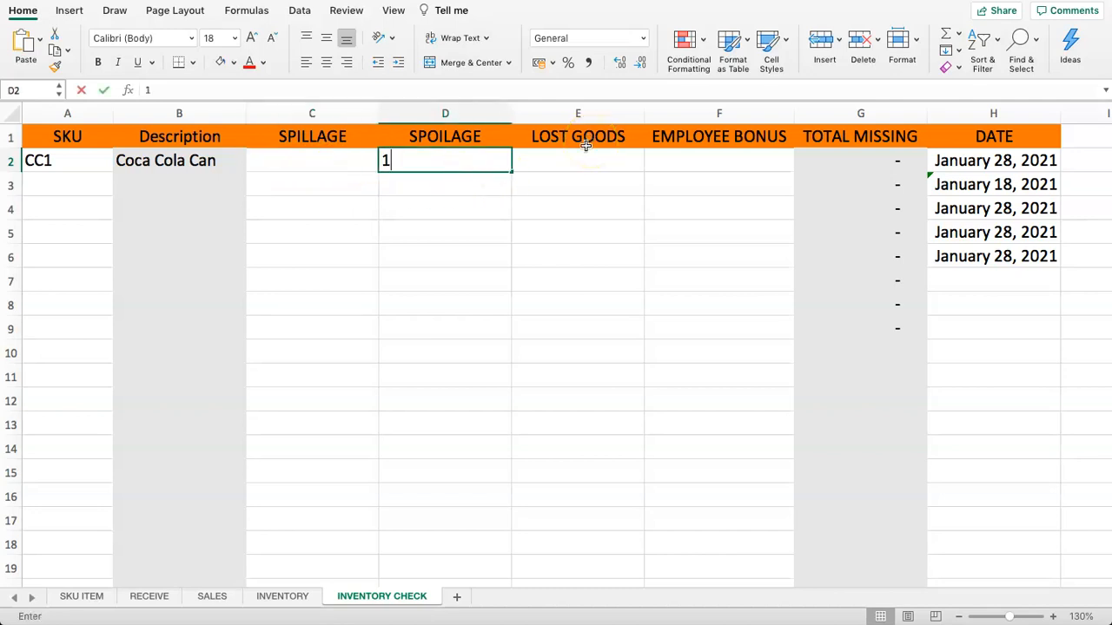
type("0")
left_click(561, 191)
left_click(557, 165)
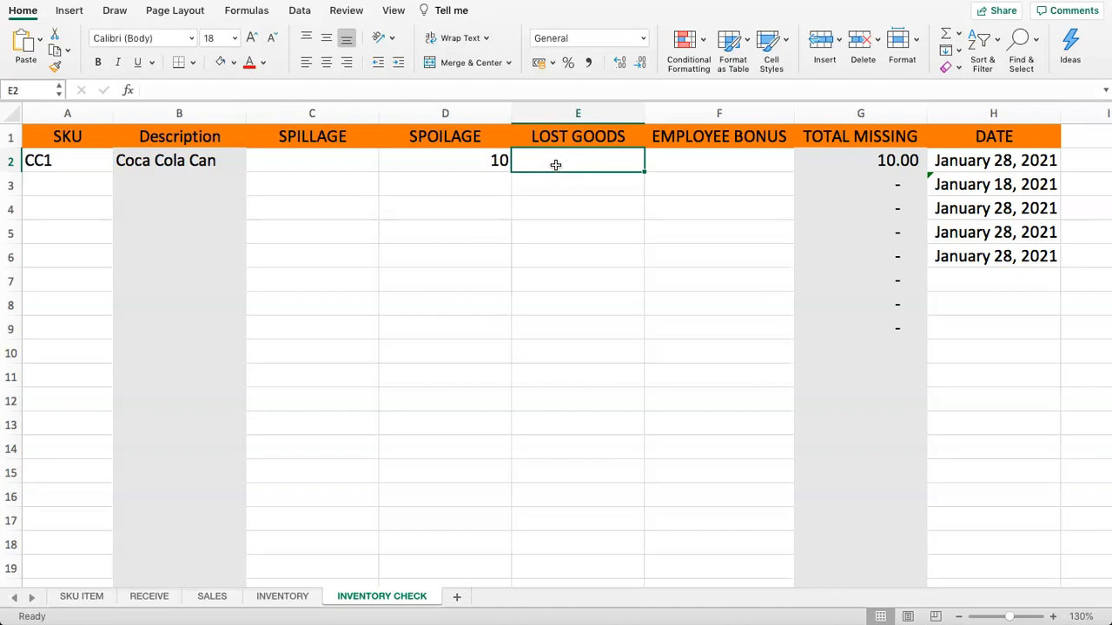
left_click(548, 160)
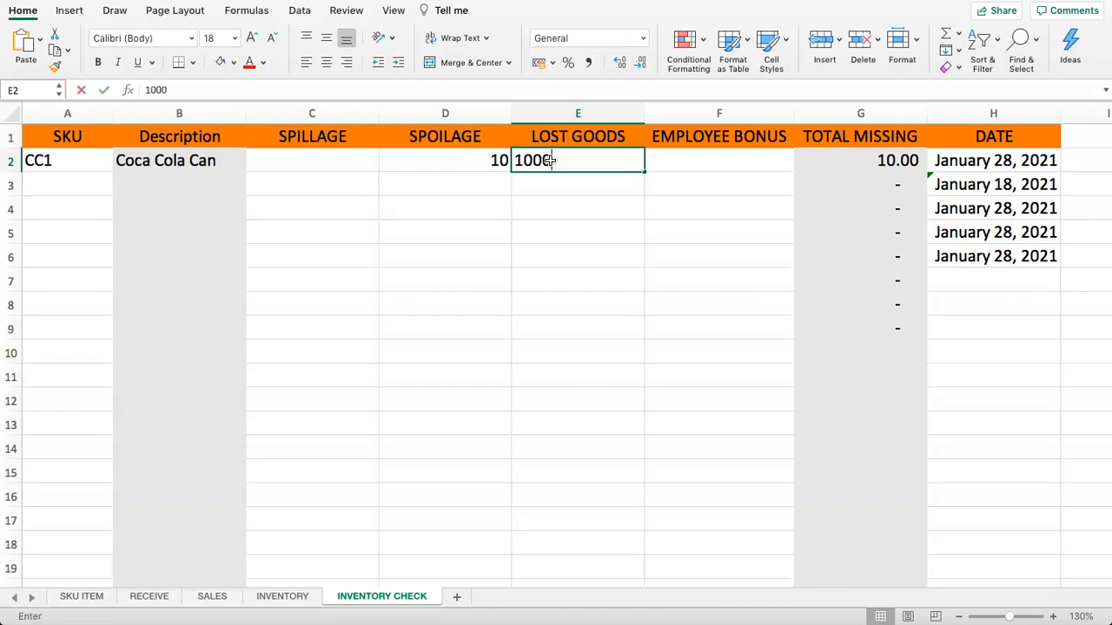
key("Return")
left_click(670, 141)
left_click(810, 164)
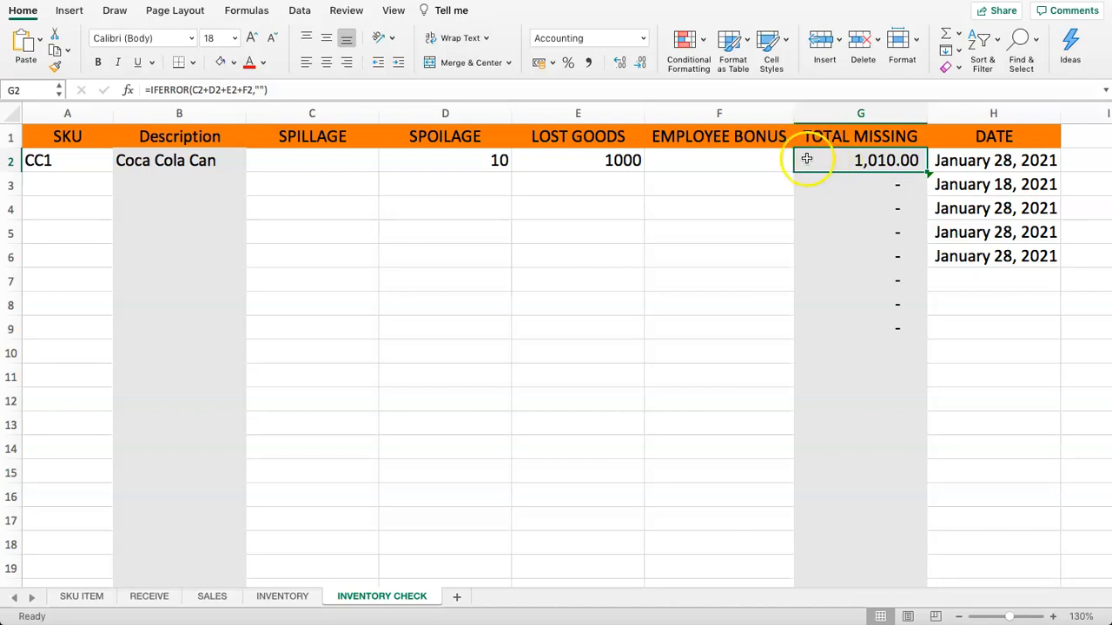
Step: Choose SKU CC1 in A3 and enter 500 as LOST GOODS in row 3
left_click(52, 186)
left_click(119, 189)
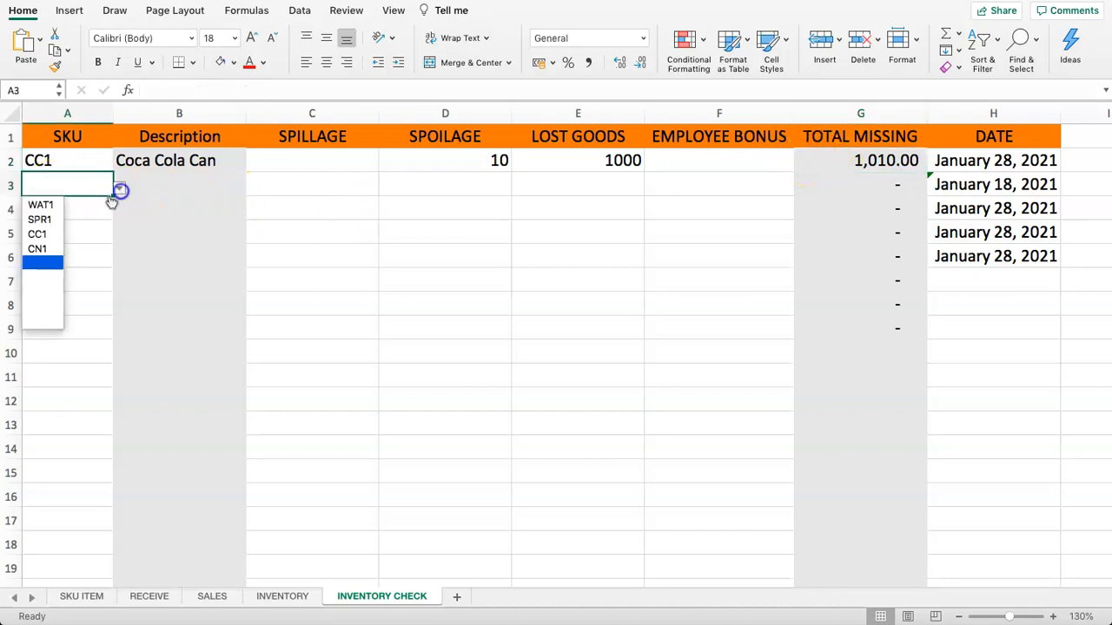
left_click(48, 234)
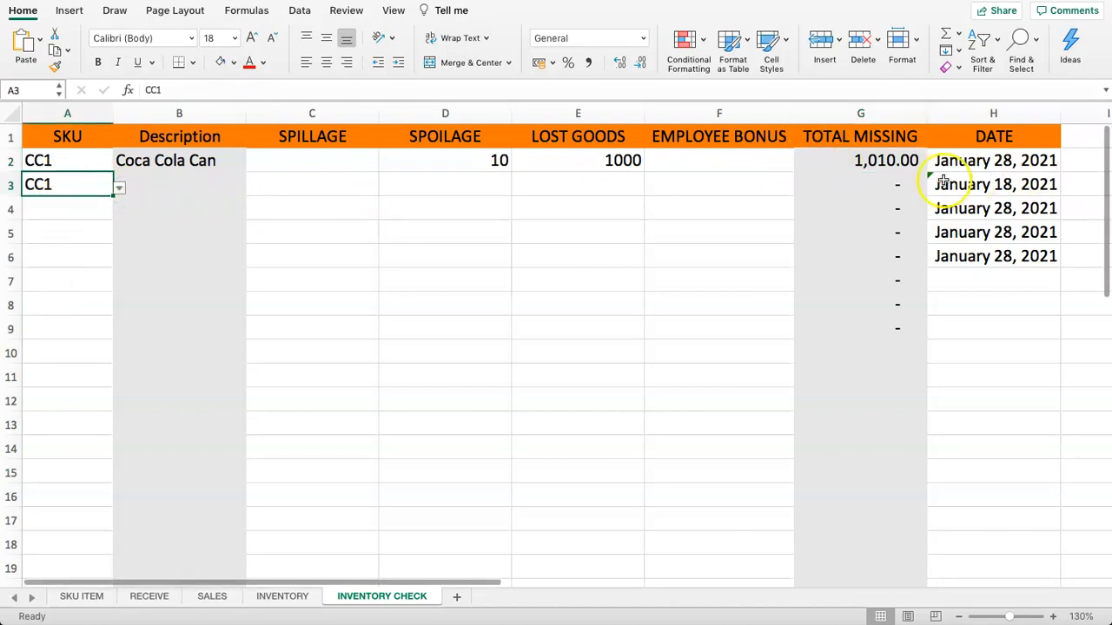
left_click(737, 189)
left_click(611, 188)
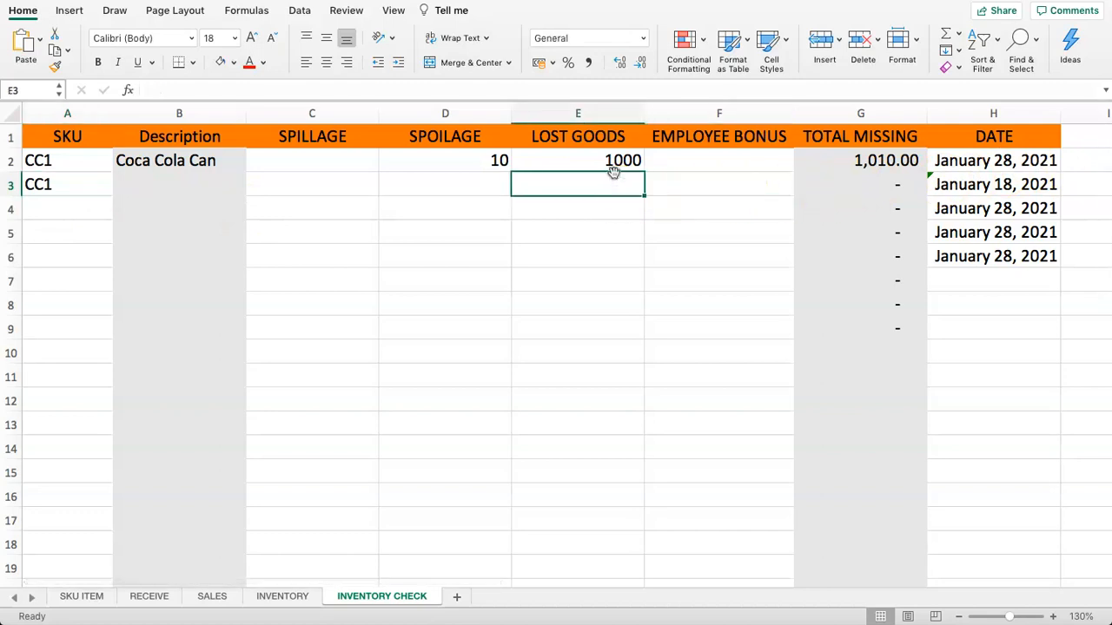
key("Return")
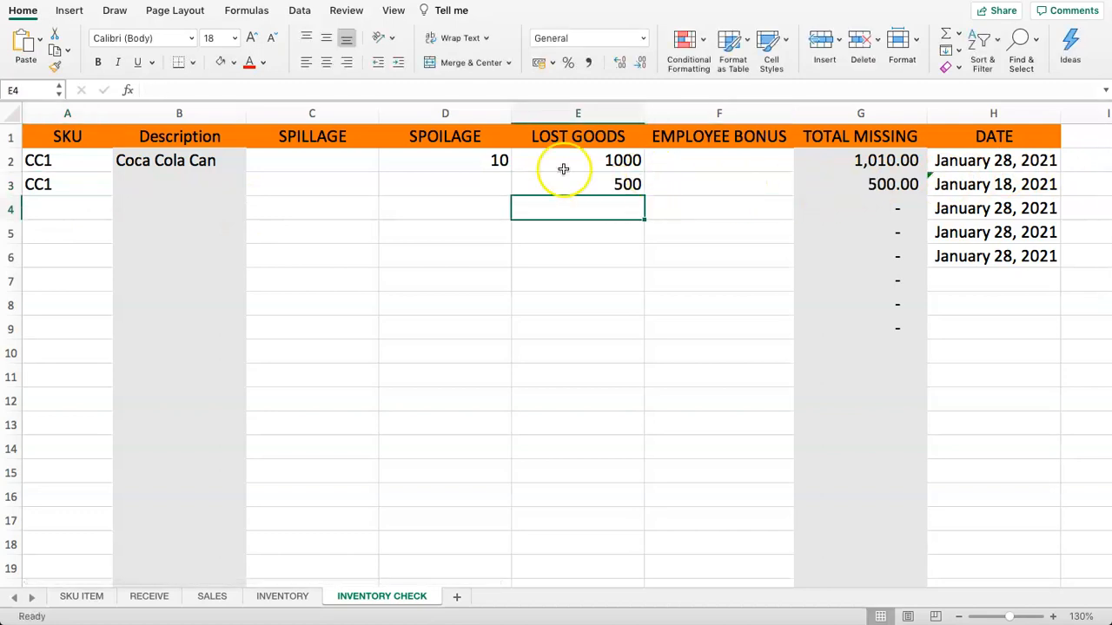
Step: Fill the Description lookup formula from B2 down the column
left_click(159, 186)
left_click(164, 205)
left_click(174, 164)
left_click(170, 188)
left_click(177, 158)
left_click_drag(245, 172, 203, 391)
left_click(195, 266)
left_click(203, 190)
left_click(227, 203)
left_click(227, 160)
double_click(247, 170)
left_click_drag(203, 161, 200, 197)
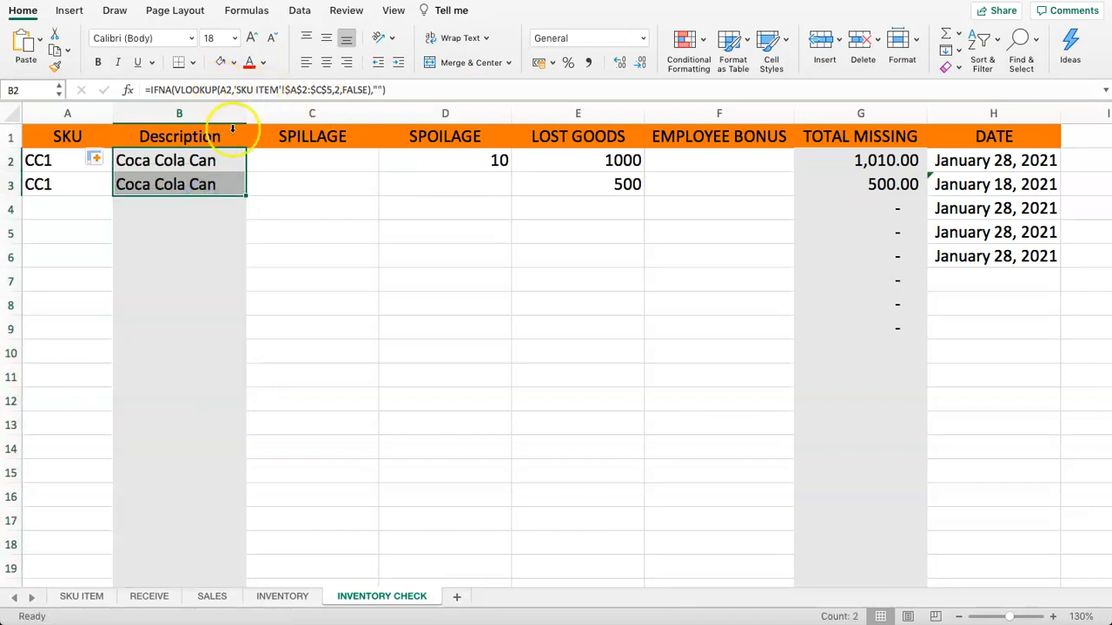
Step: Compare TOTAL MISSING for CC1 on INVENTORY CHECK with ITEMS IN STOCK in G2 on the INVENTORY sheet
left_click(288, 163)
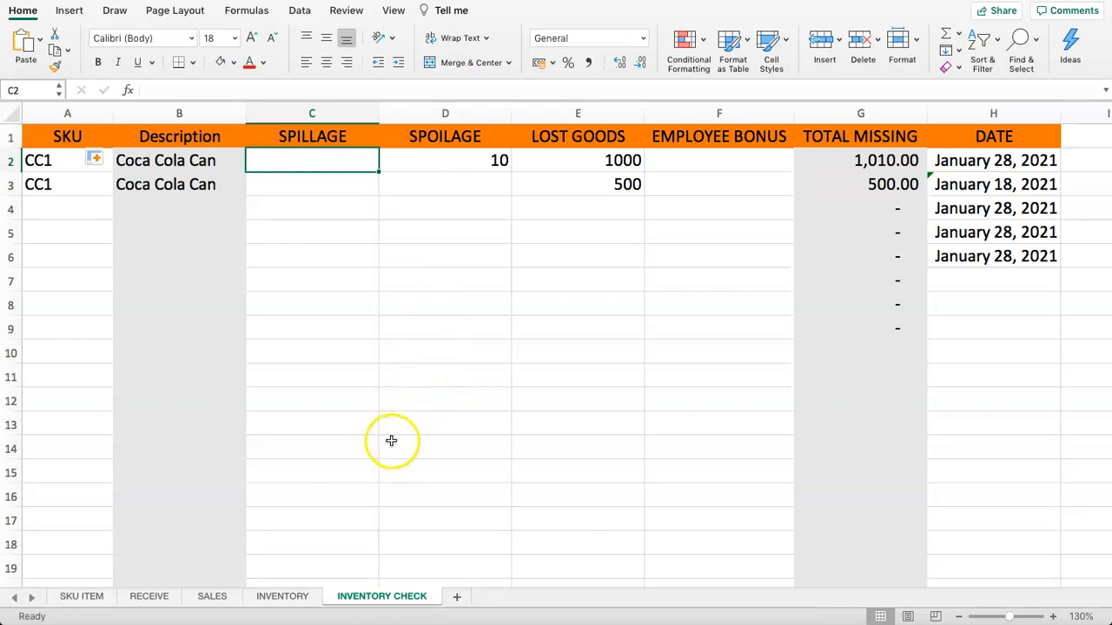
left_click_drag(846, 167, 851, 186)
left_click(849, 162)
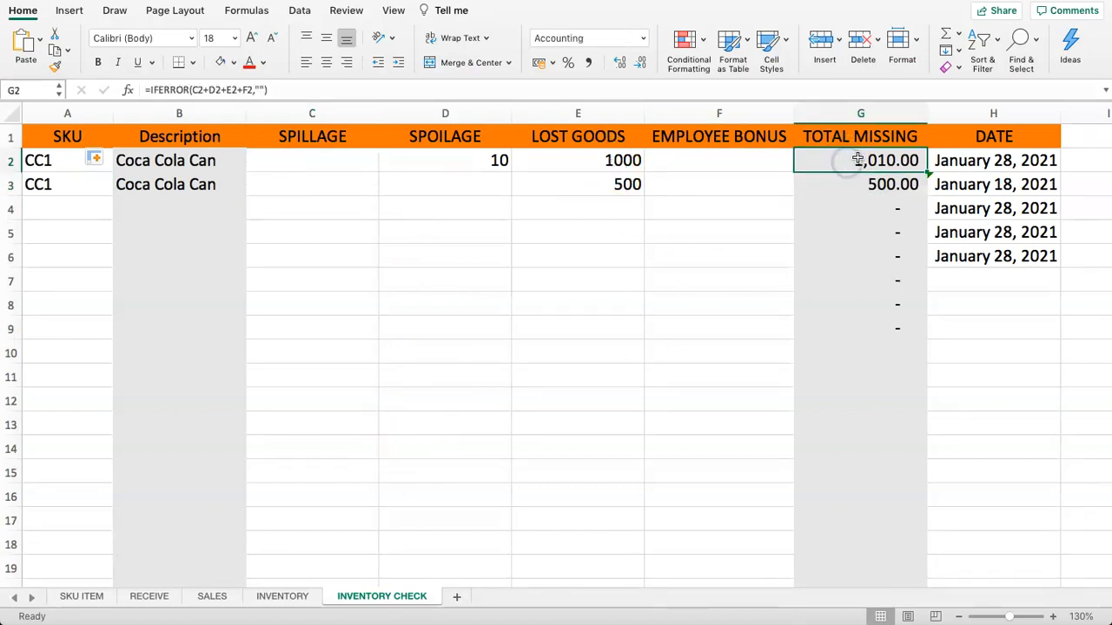
left_click(287, 597)
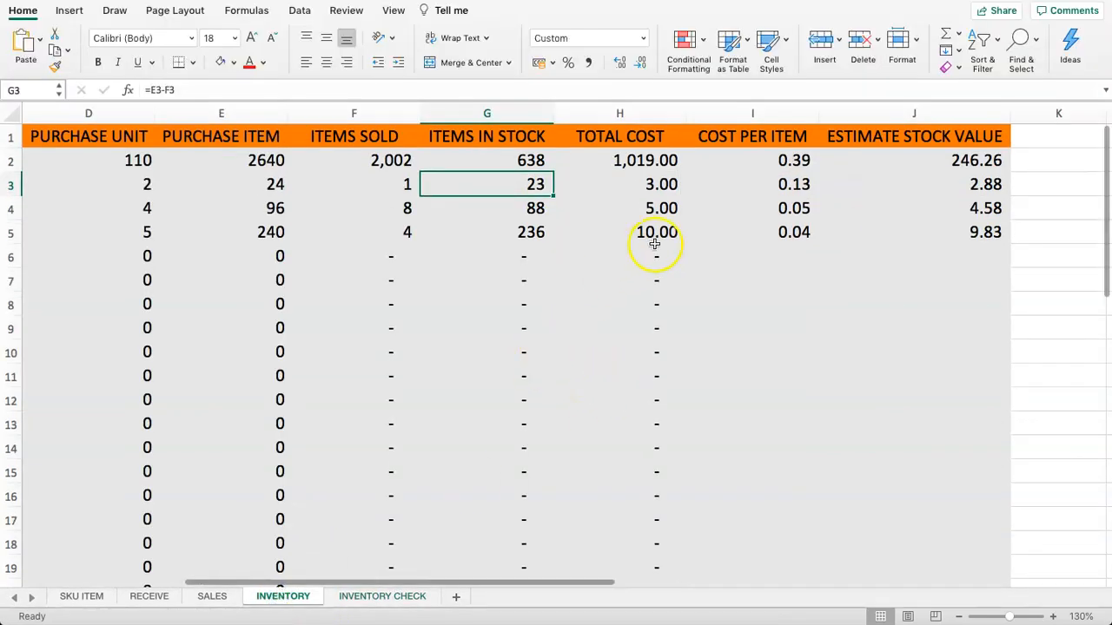
left_click(491, 160)
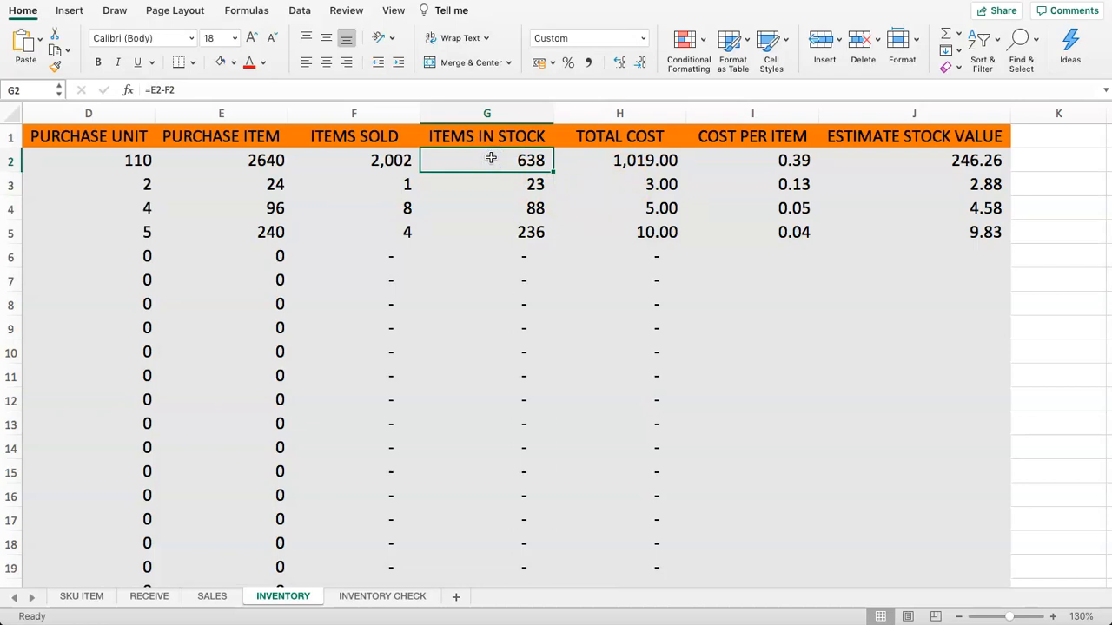
left_click(363, 596)
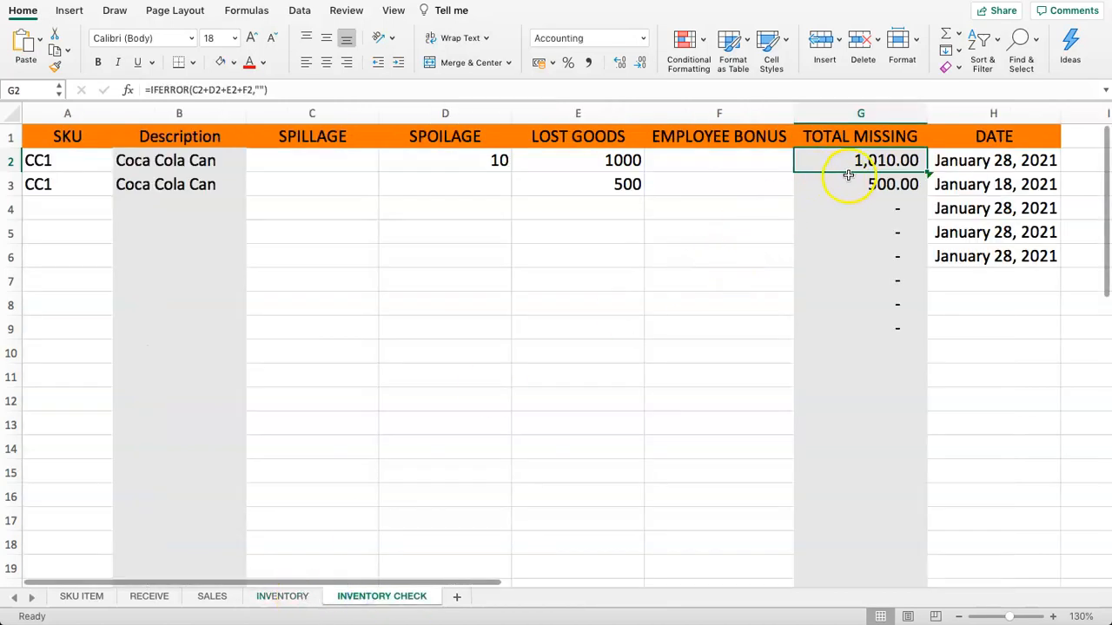
Step: On the INVENTORY sheet, extend G2's =E2-F2 formula with a subtracted SUMIF using 'INVENTORY CHECK'!A2:A30 as its range
left_click(269, 597)
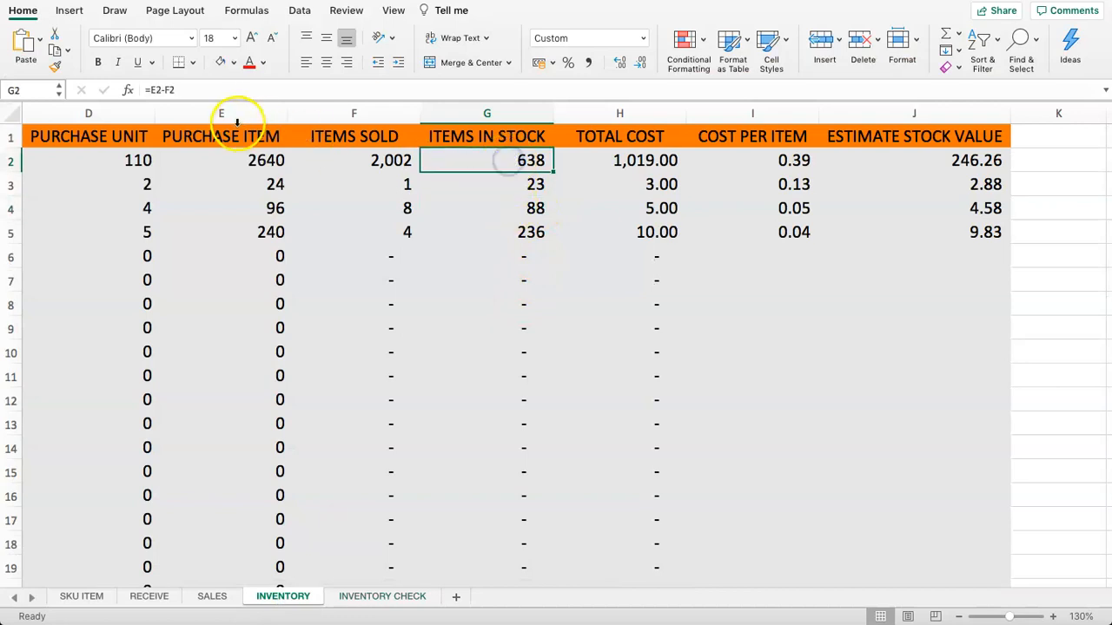
left_click(237, 88)
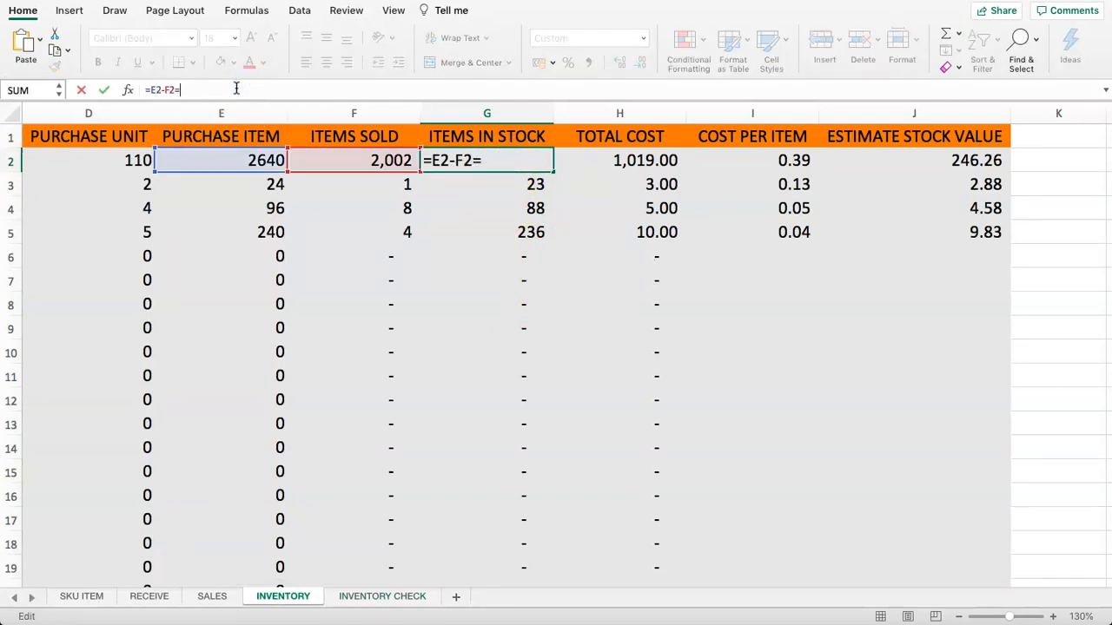
key("Return")
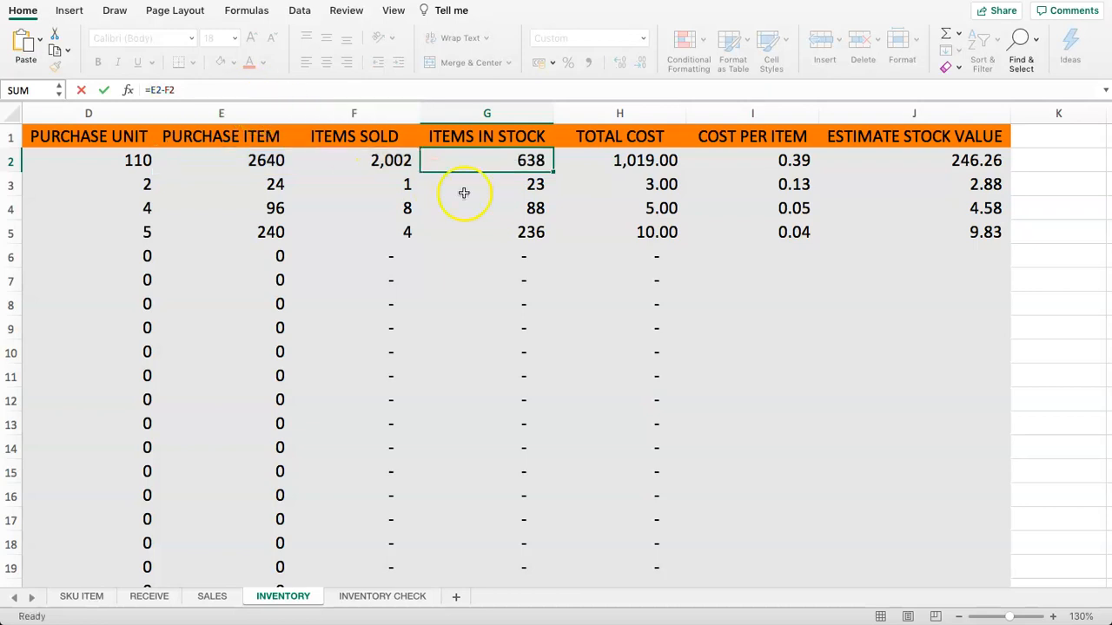
left_click(474, 160)
left_click(199, 88)
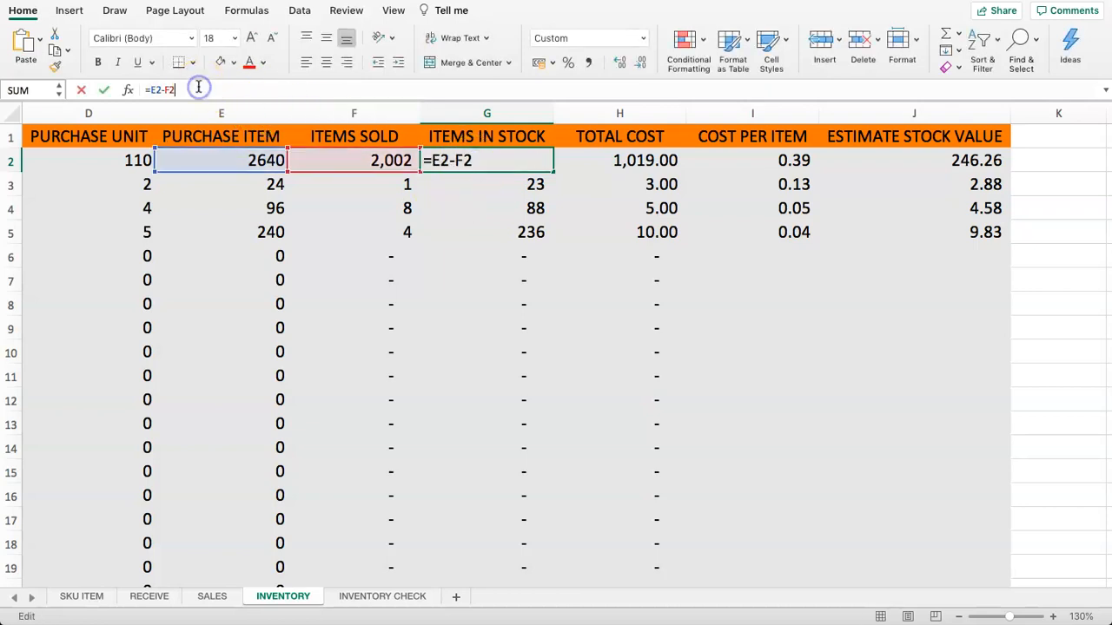
type("-(SUMIF")
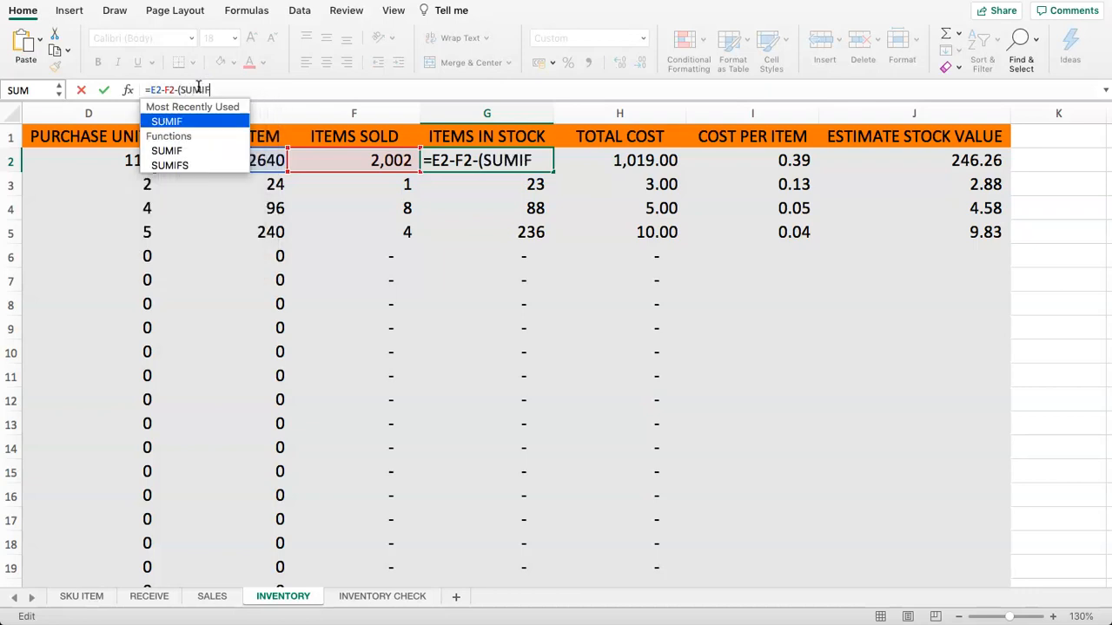
type("(")
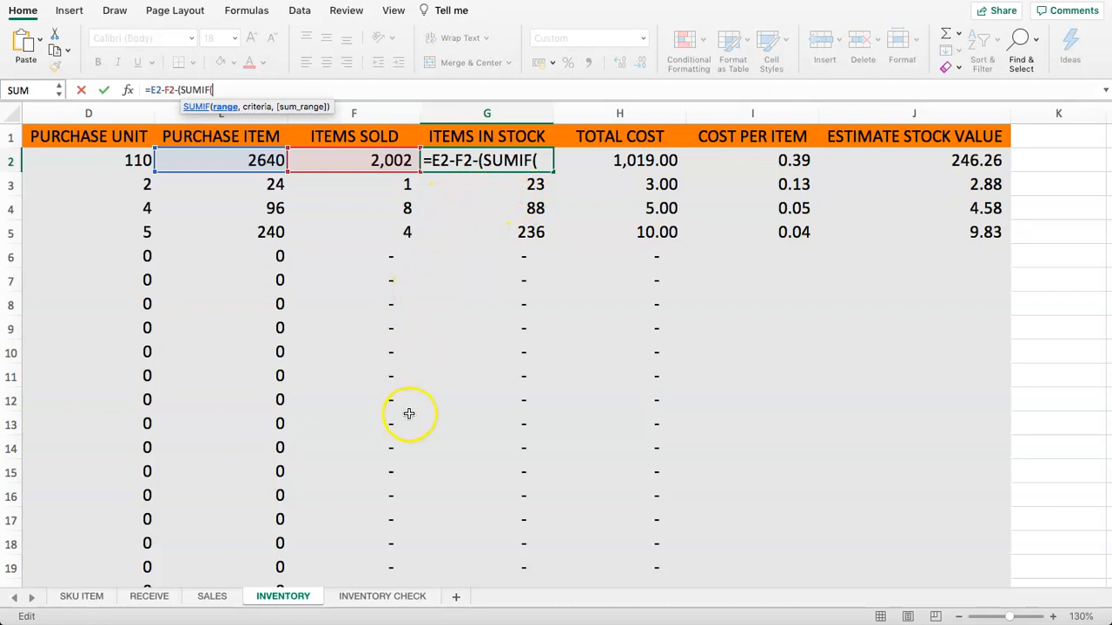
left_click(375, 597)
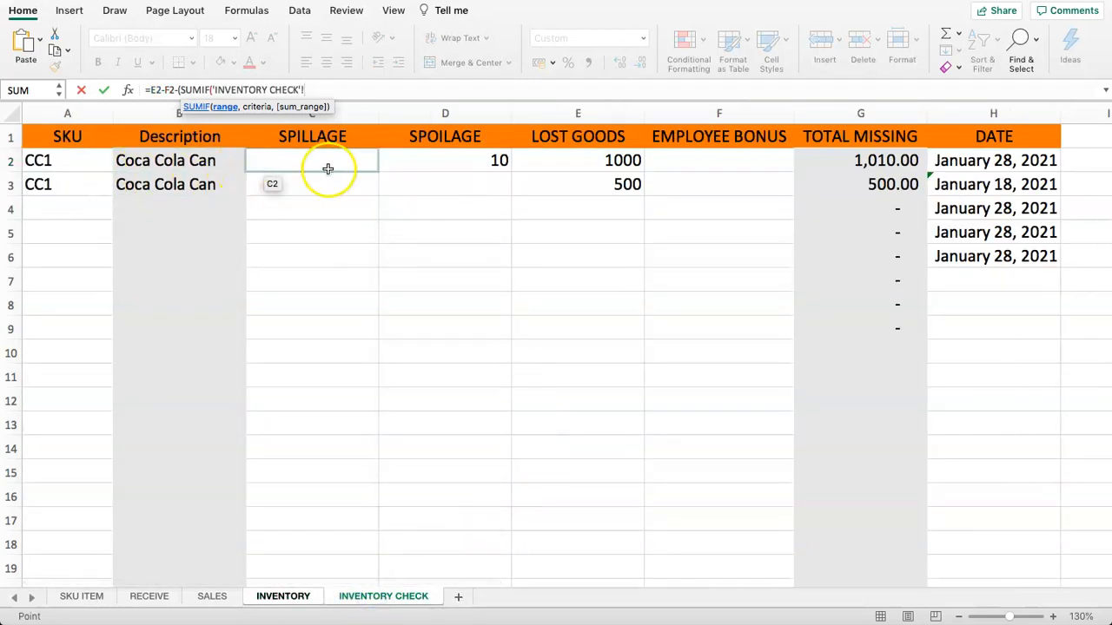
left_click_drag(41, 161, 44, 543)
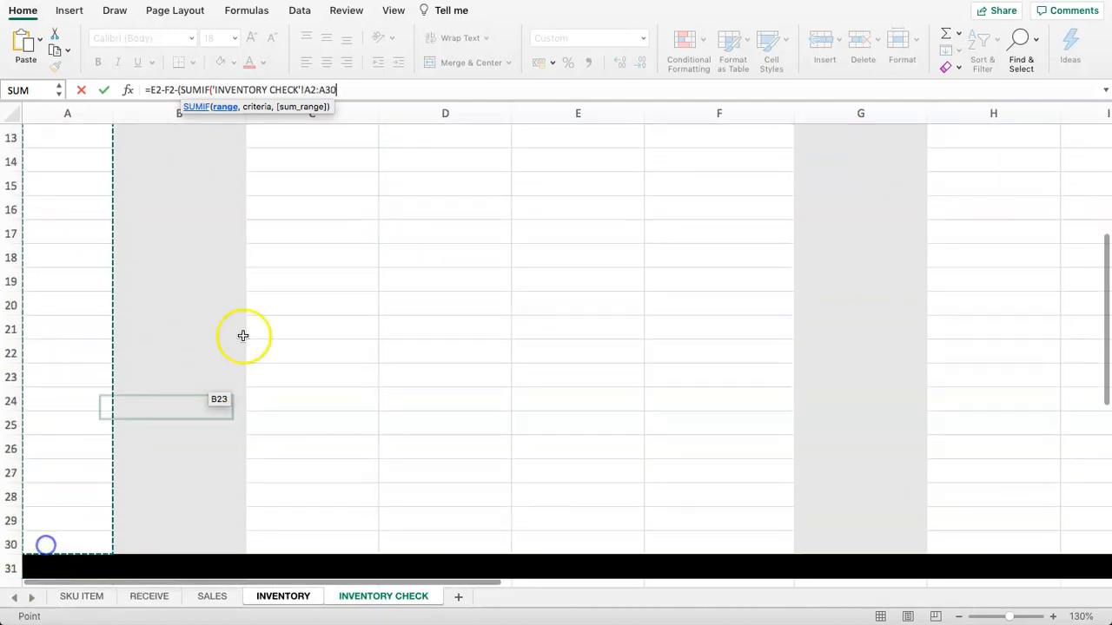
scroll(243, 336, "up", 5)
type(",")
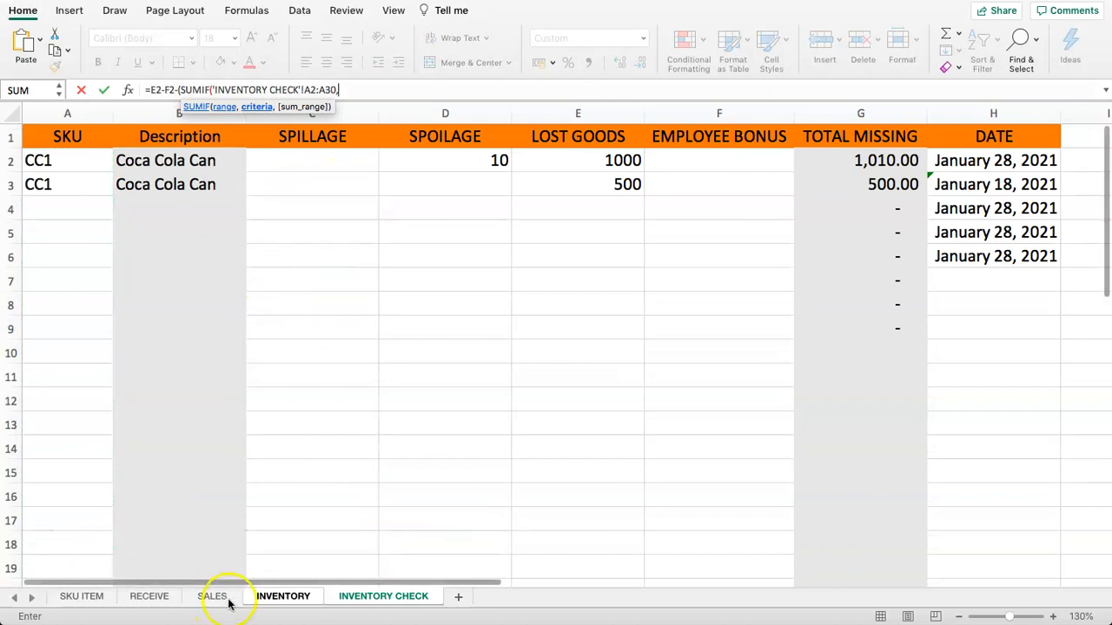
Step: Use the SKU in INVENTORY!A2 as the SUMIF criteria
left_click(289, 598)
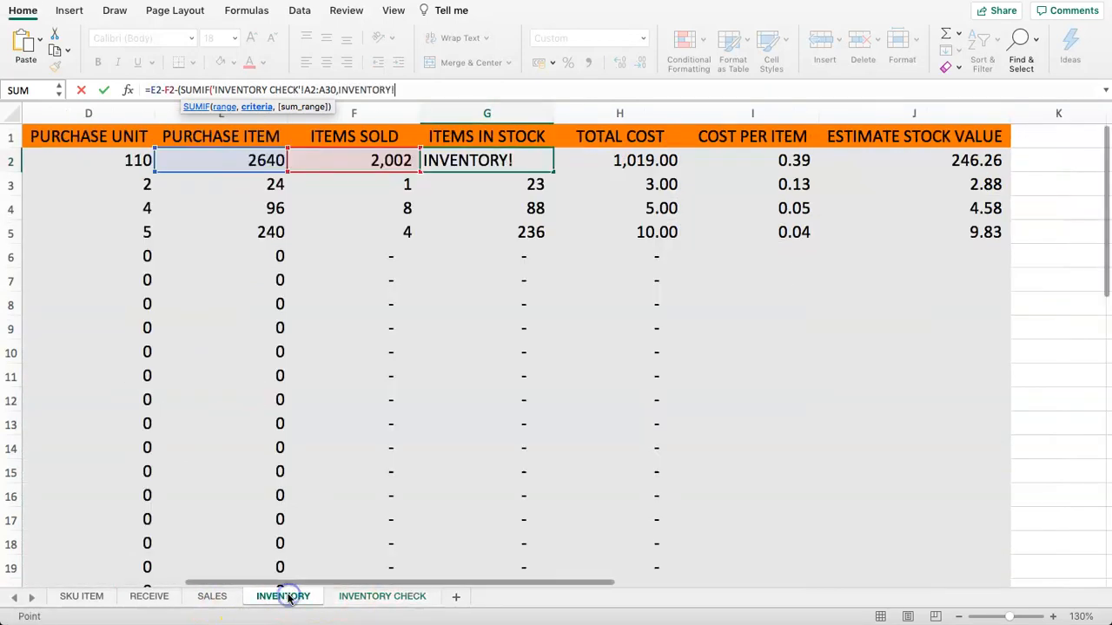
left_click_drag(298, 588, 45, 559)
left_click(34, 161)
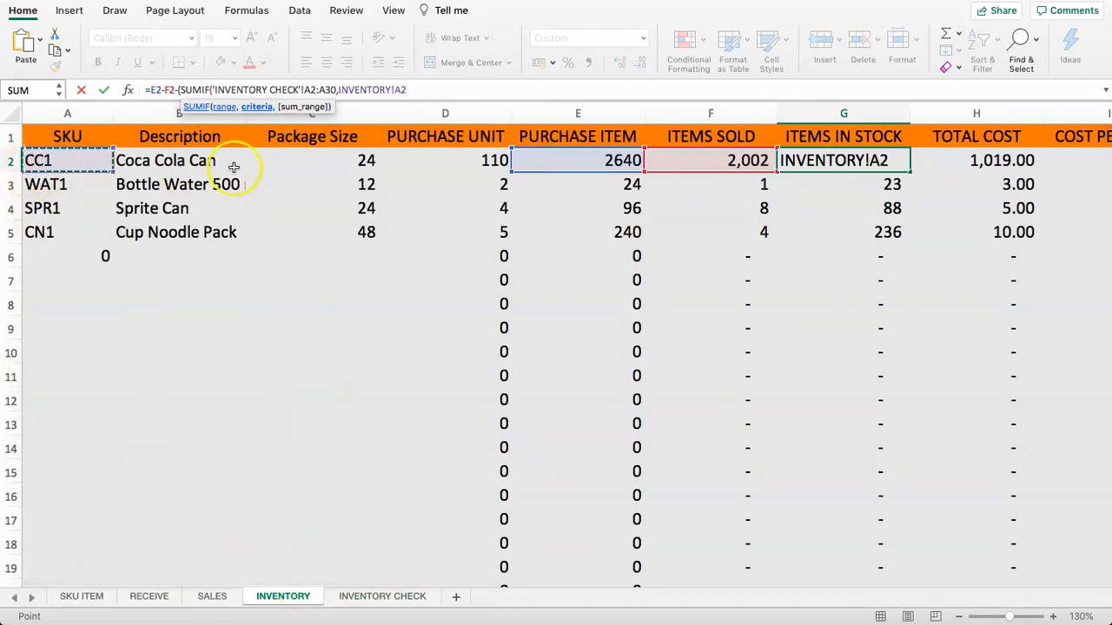
type(",")
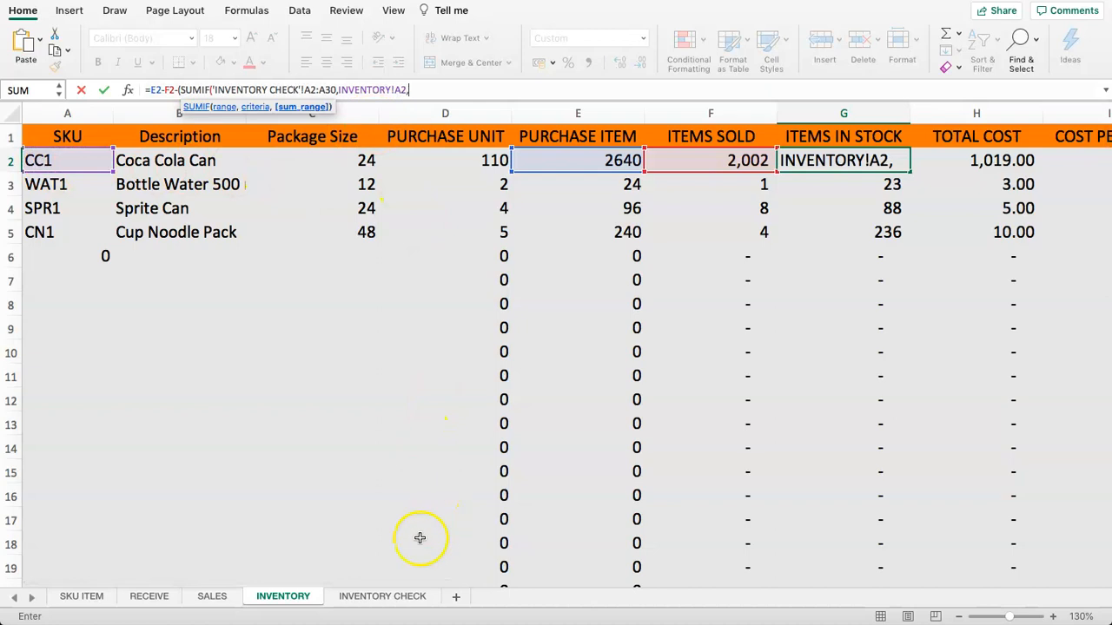
Step: Set 'INVENTORY CHECK'!G2:G30 as the SUMIF sum range and complete the formula, accepting the closing-parenthesis correction
left_click(379, 597)
left_click_drag(863, 165, 839, 512)
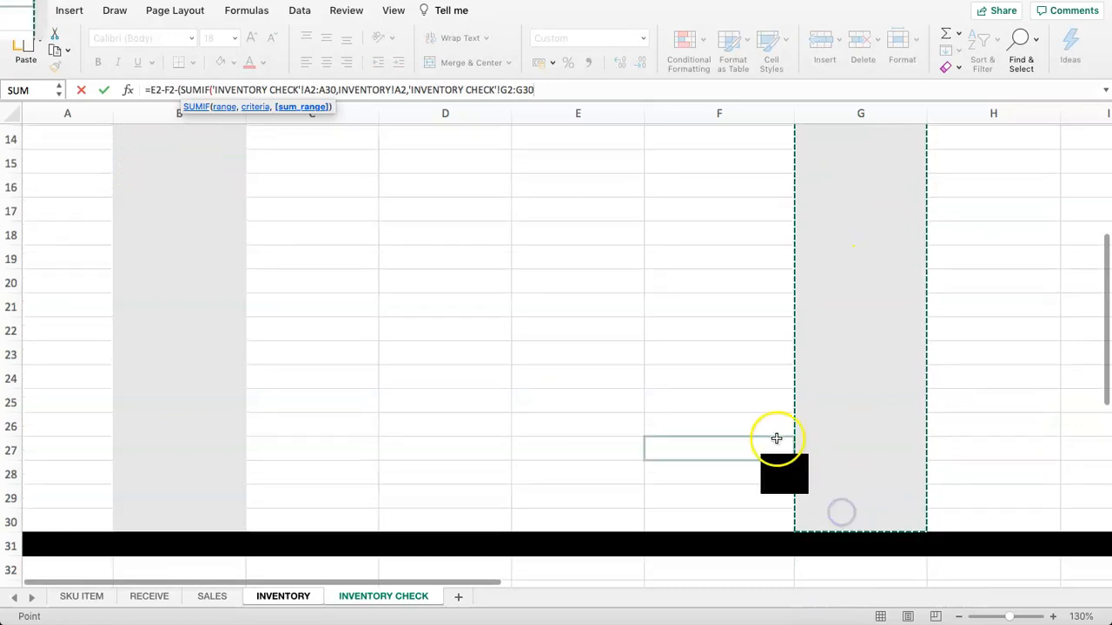
scroll(776, 437, "up", 5)
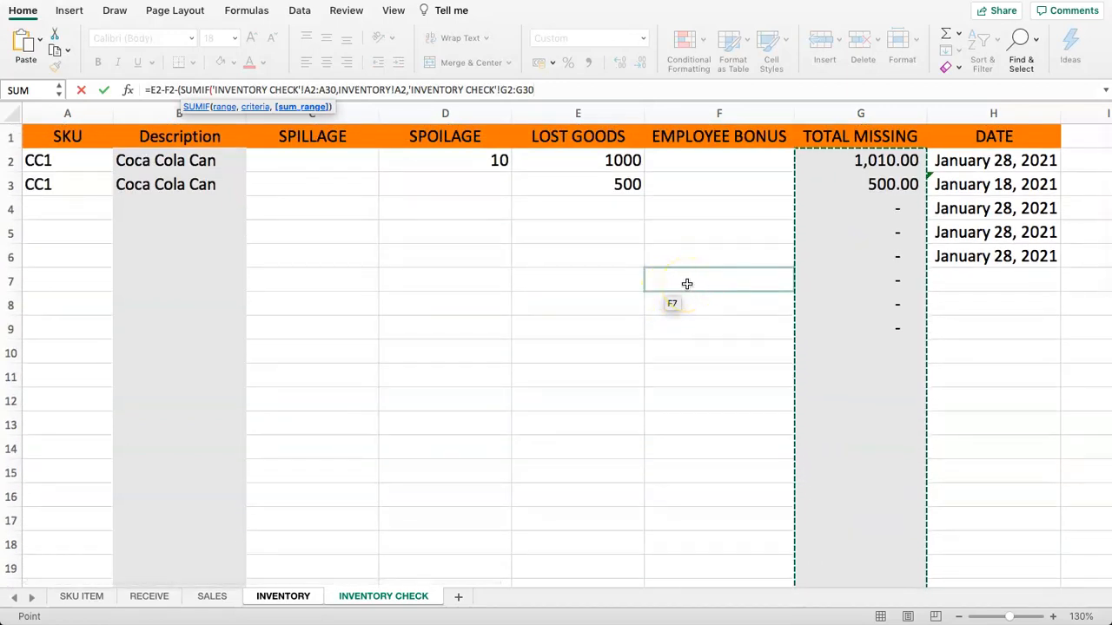
left_click(561, 91)
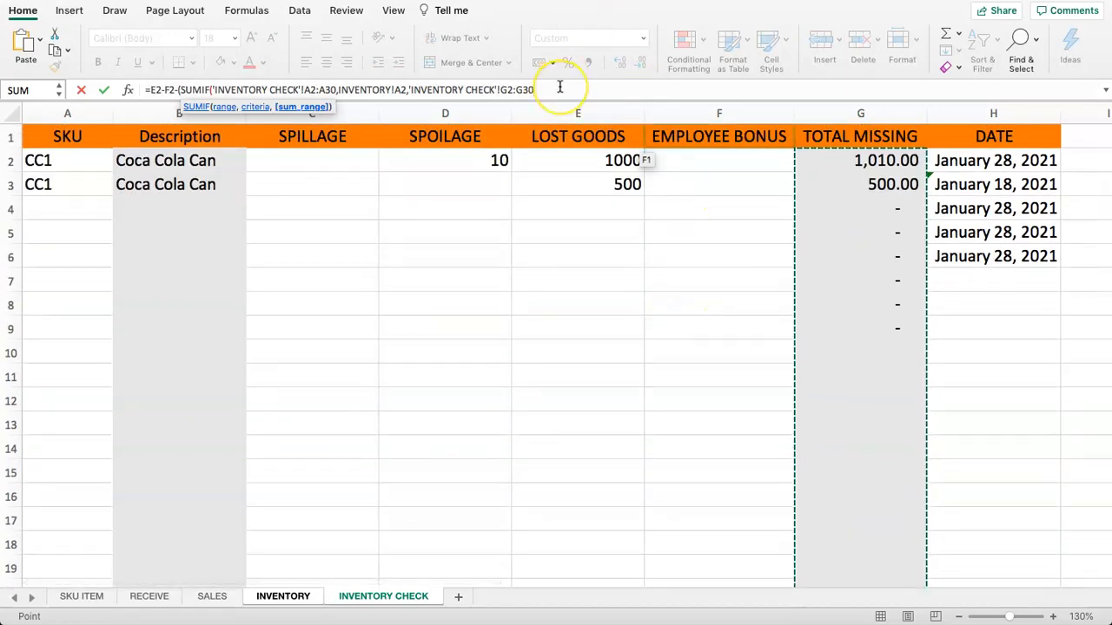
type(")")
key("Return")
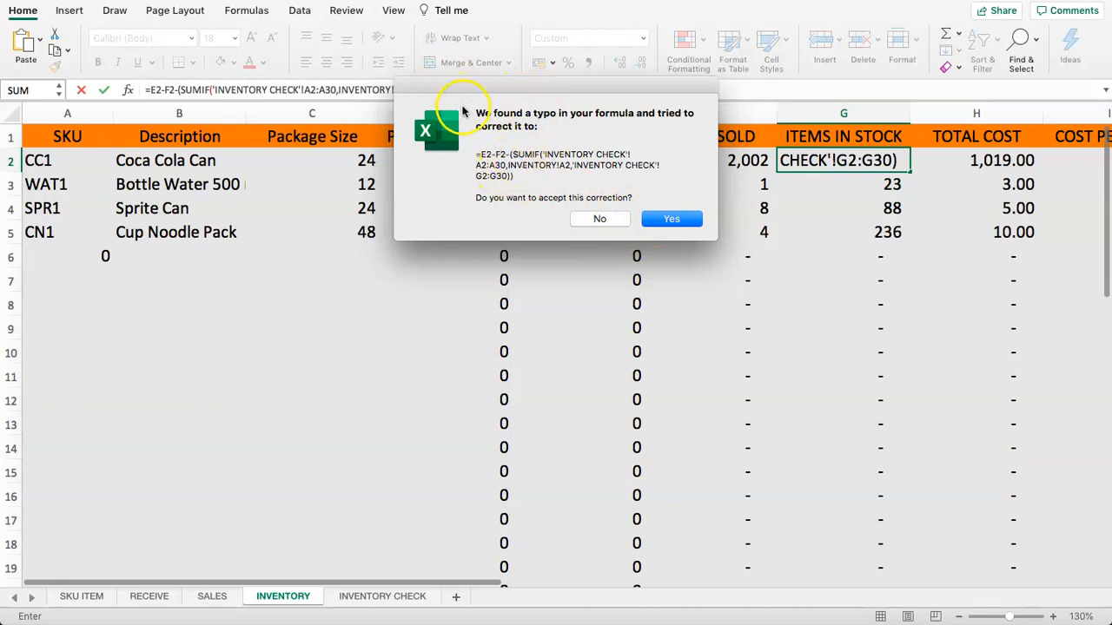
left_click_drag(488, 87, 516, 114)
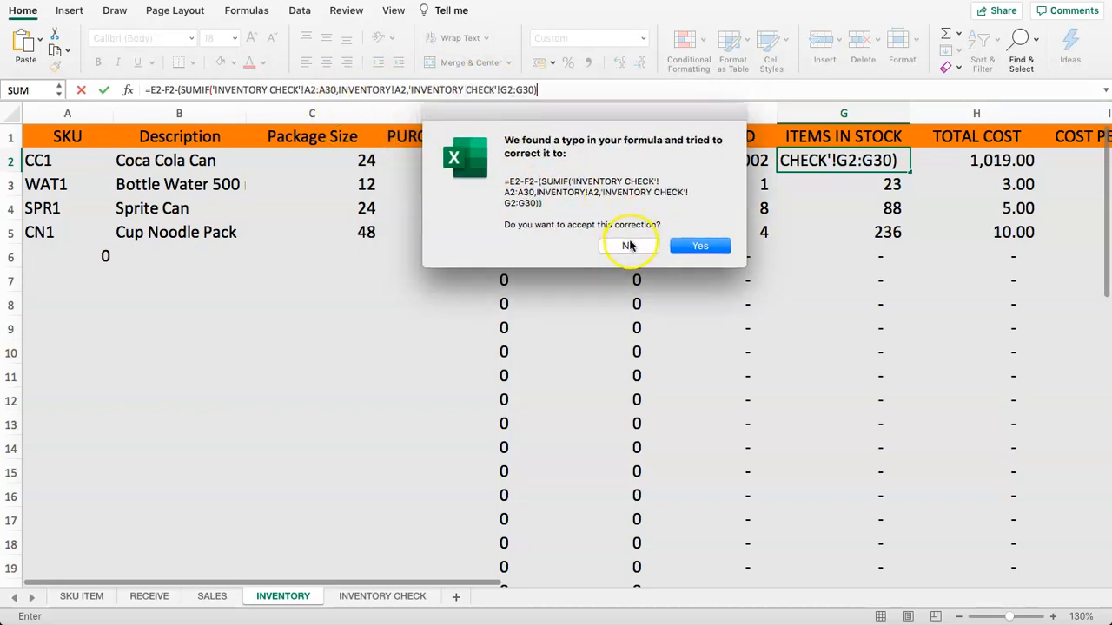
left_click(681, 249)
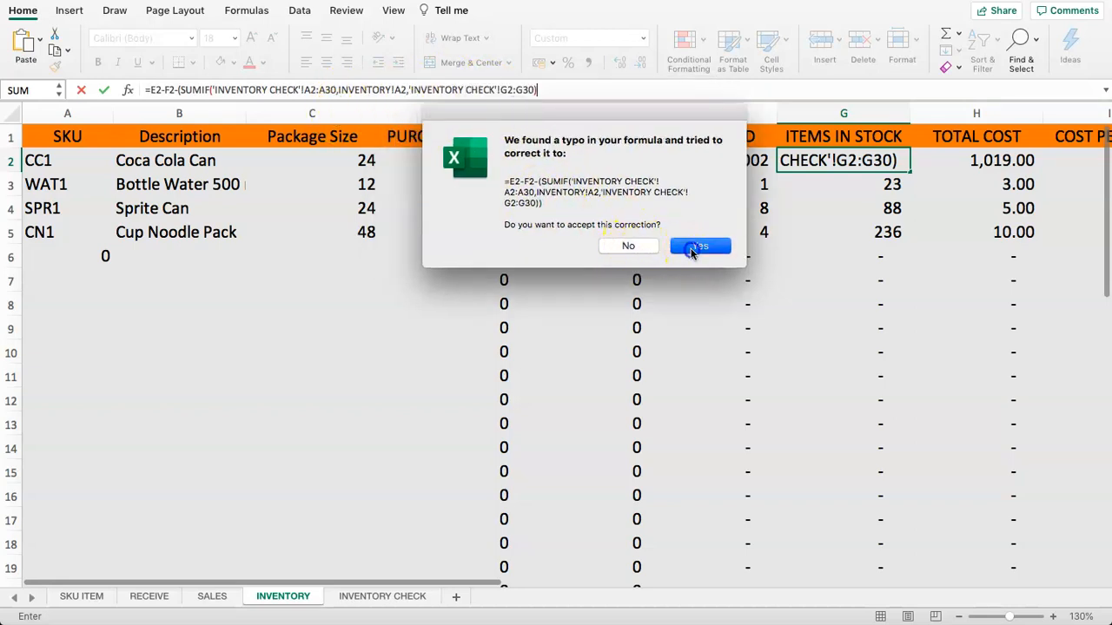
Step: Remove the redundant outer parentheses around SUMIF in G2's ITEMS IN STOCK formula
left_click(812, 159)
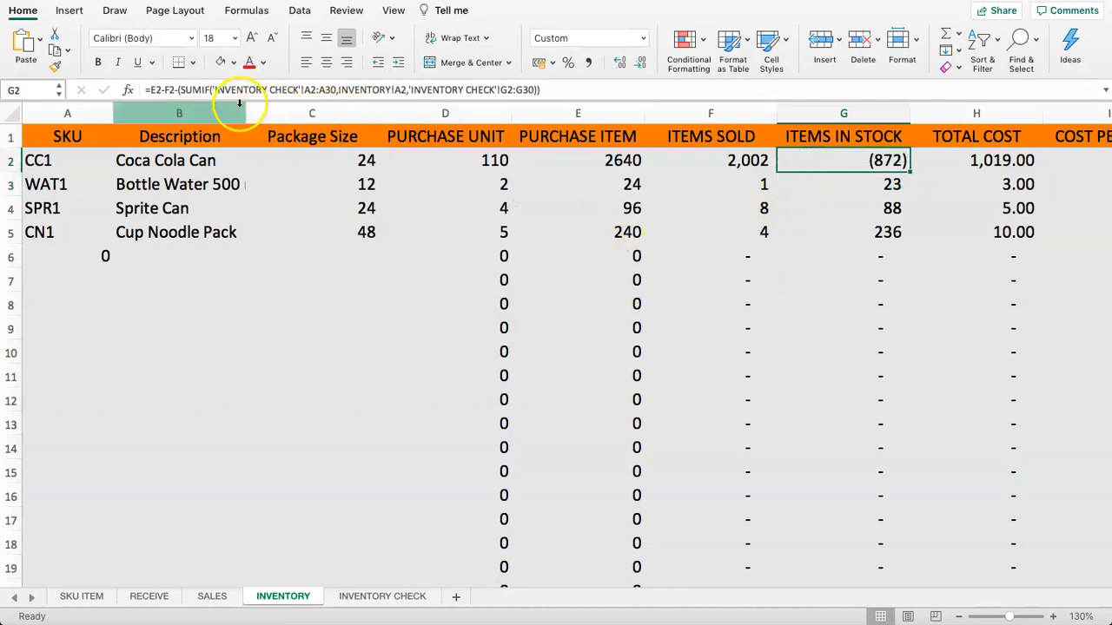
left_click(180, 90)
type("(")
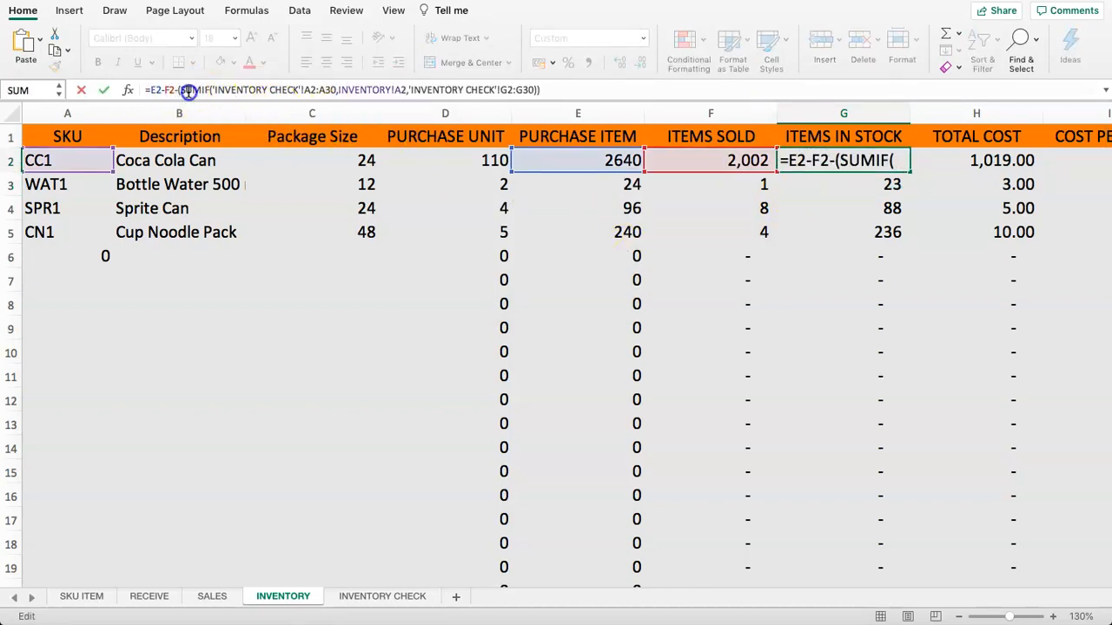
left_click(544, 90)
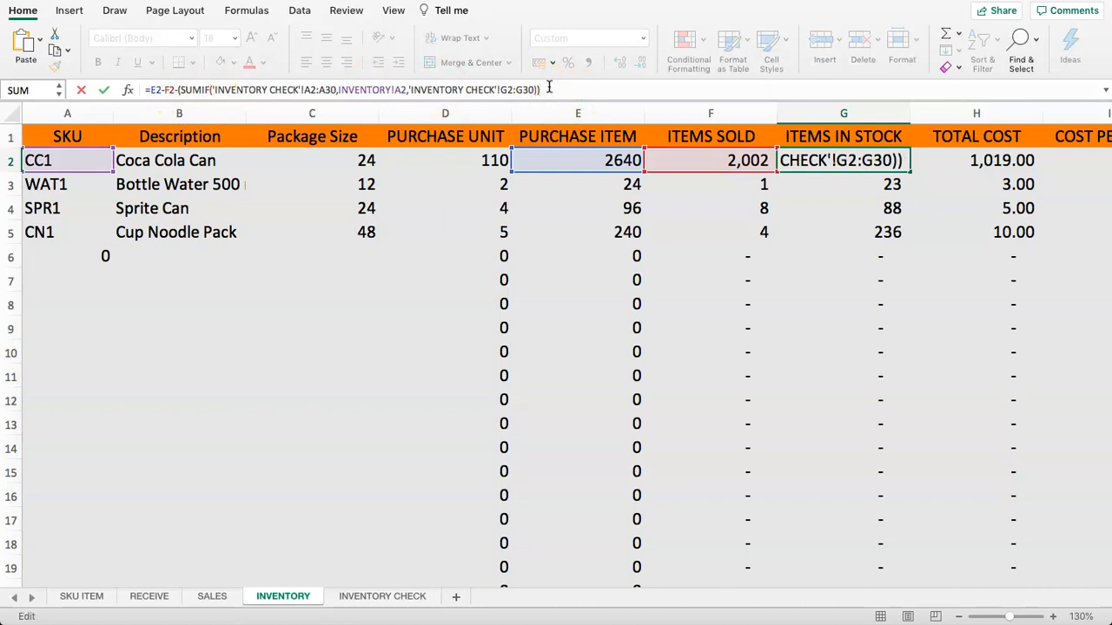
left_click(184, 89)
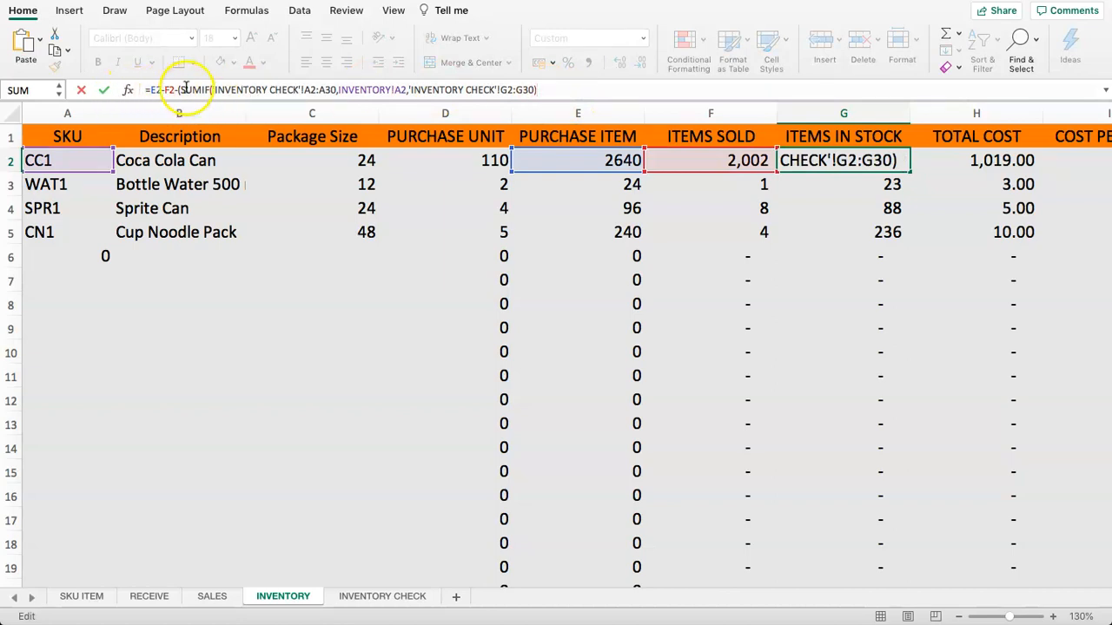
key("BackSpace")
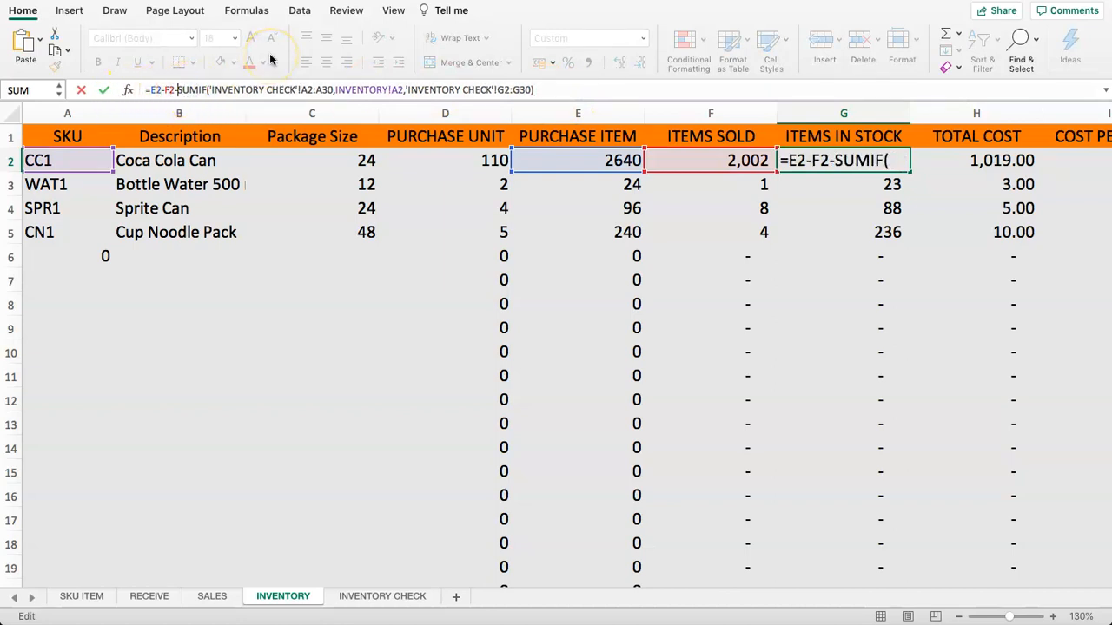
key("Return")
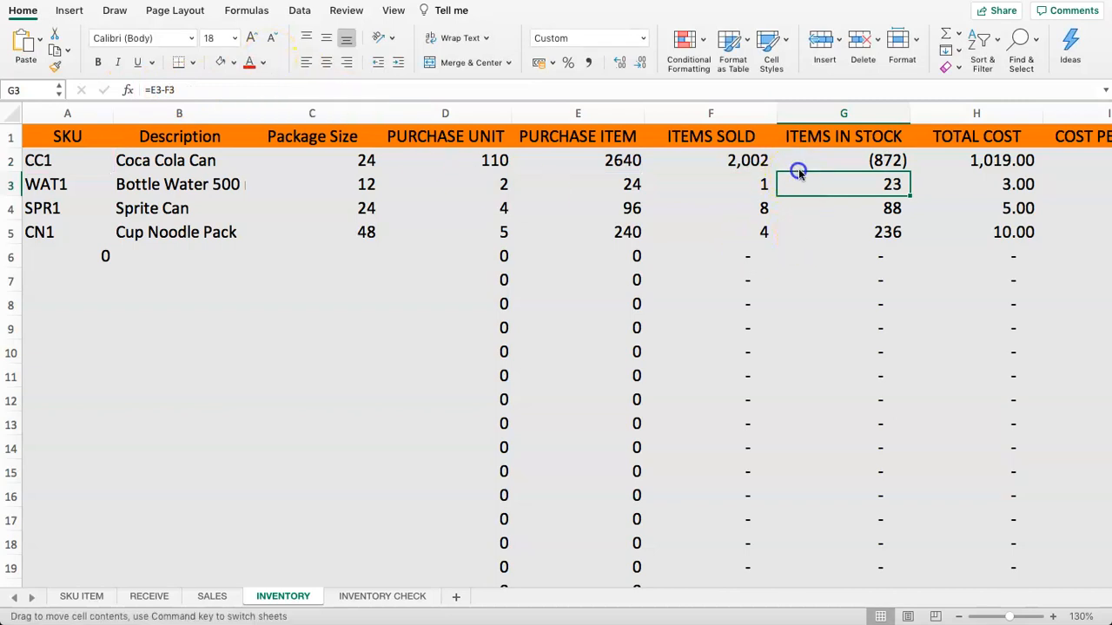
Step: Make G2's SUMIF ranges absolute as 'INVENTORY CHECK'!$A$2:$A$30 and 'INVENTORY CHECK'!$G$2:$G$30
left_click(799, 158)
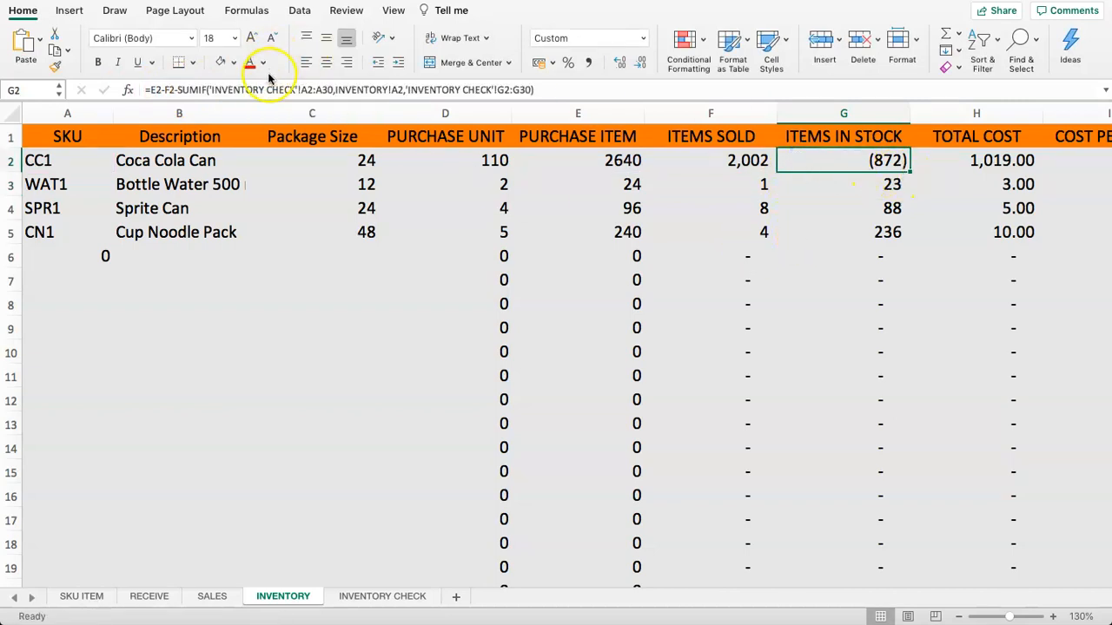
left_click(498, 90)
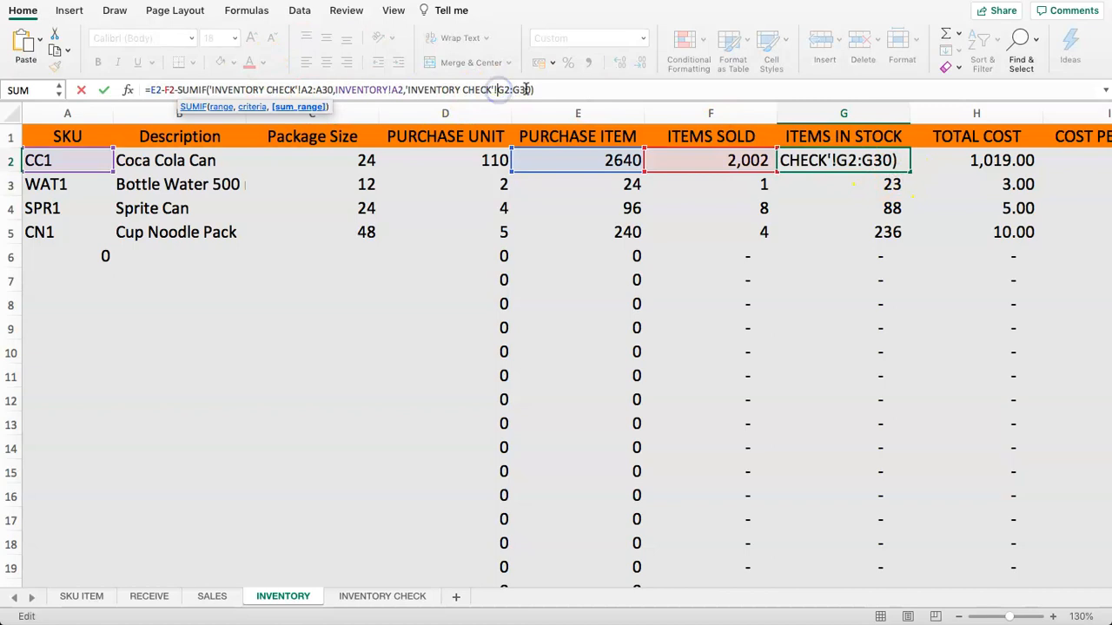
type("$")
key("Right")
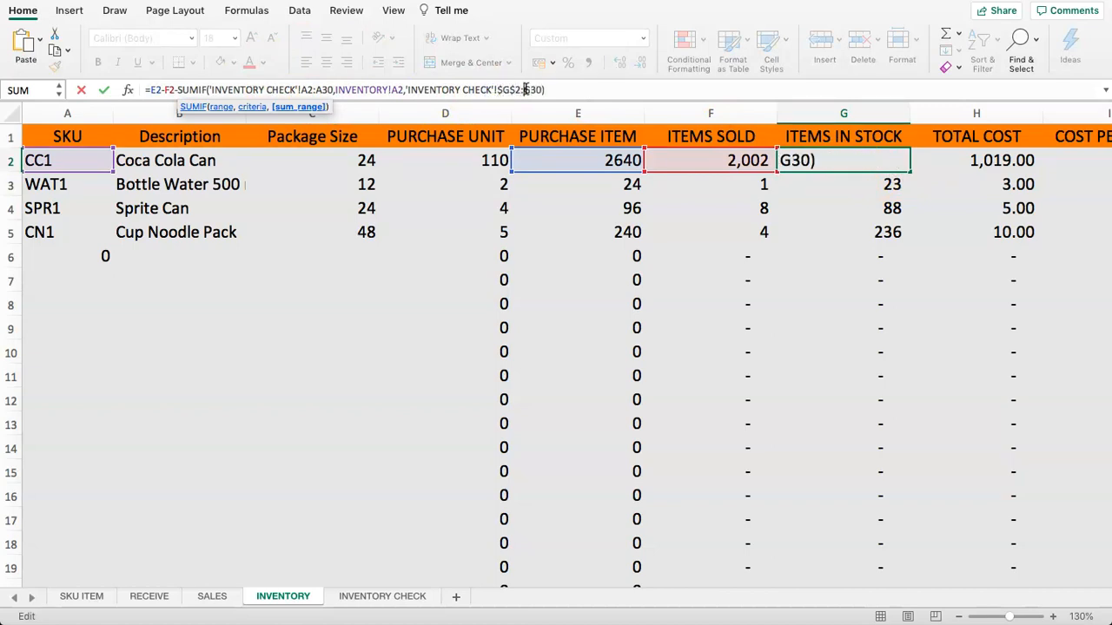
left_click(301, 90)
type("$")
key("Right")
type("$")
key("Right")
type("$")
key("Return")
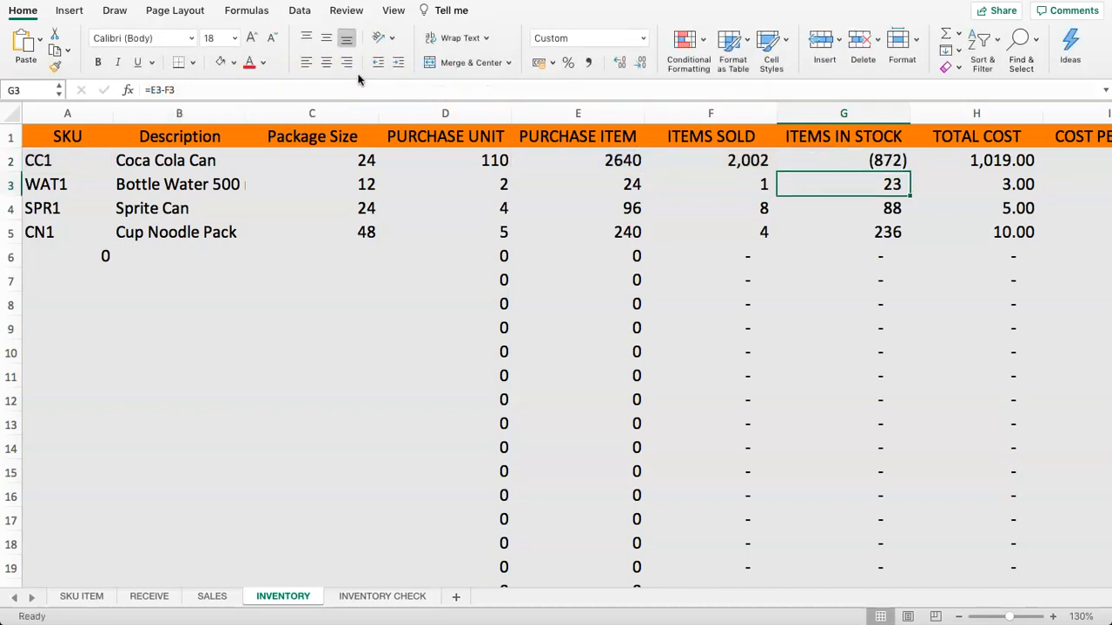
Step: Fill the ITEMS IN STOCK formula from G2 down the column
left_click(842, 161)
double_click(910, 171)
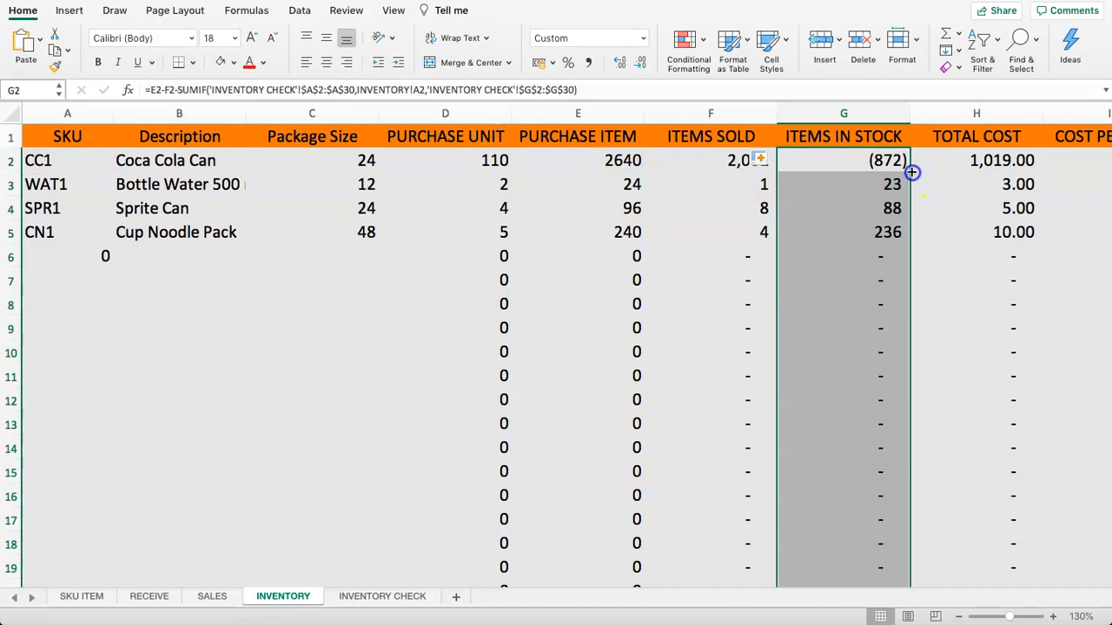
scroll(846, 235, "down", 5)
scroll(840, 223, "up", 5)
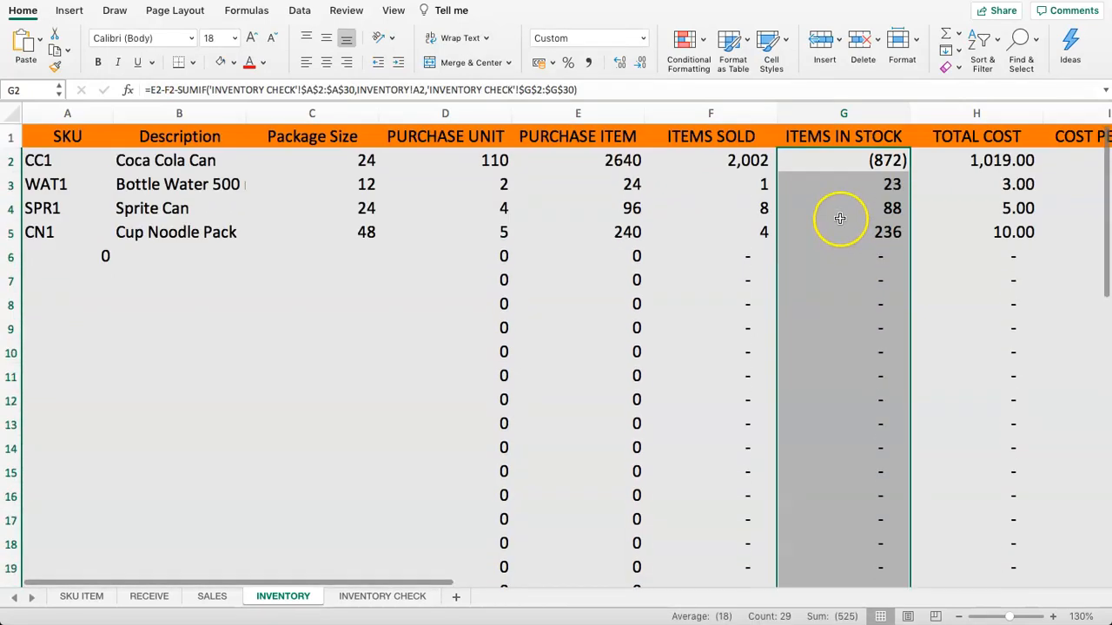
Step: Check the Coca Cola Can's ITEMS IN STOCK and ESTIMATE STOCK VALUE against TOTAL MISSING on the INVENTORY CHECK sheet
left_click(839, 165)
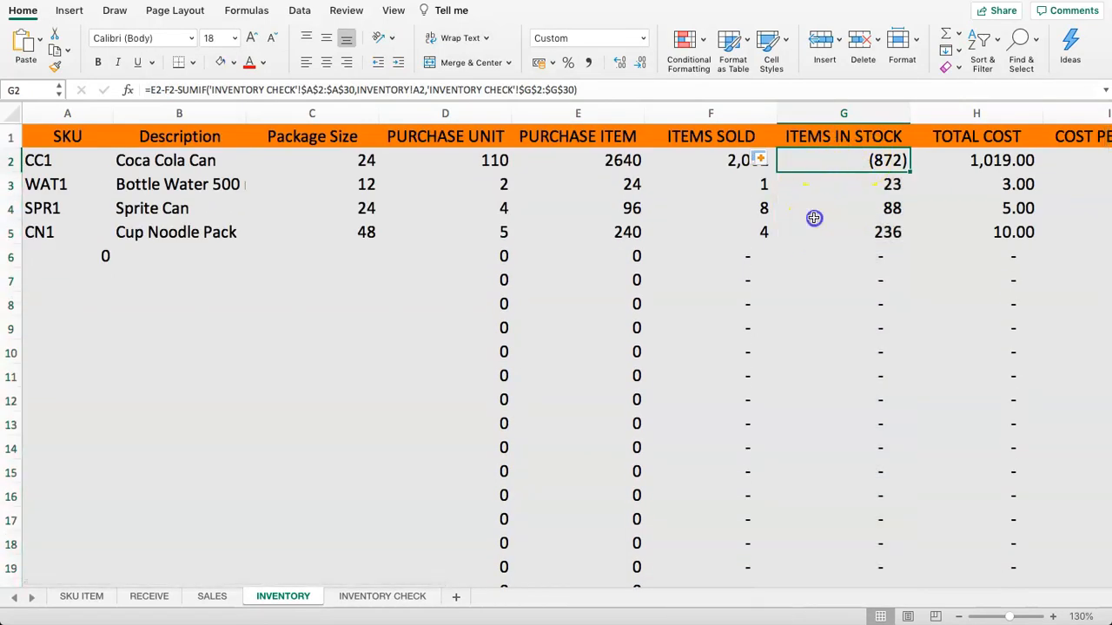
left_click(396, 596)
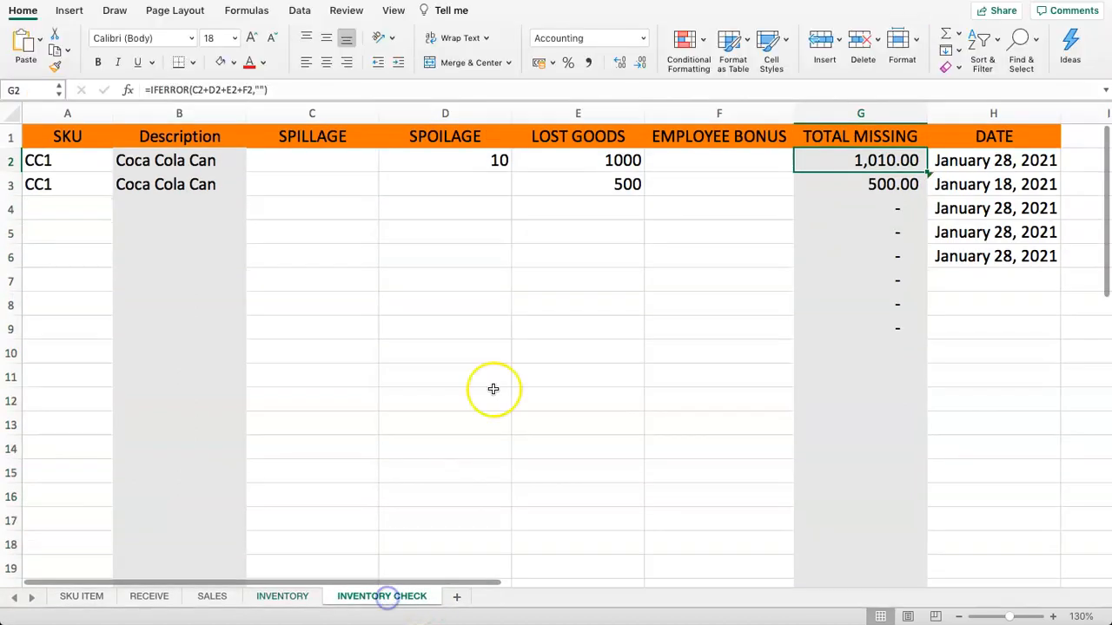
left_click(291, 595)
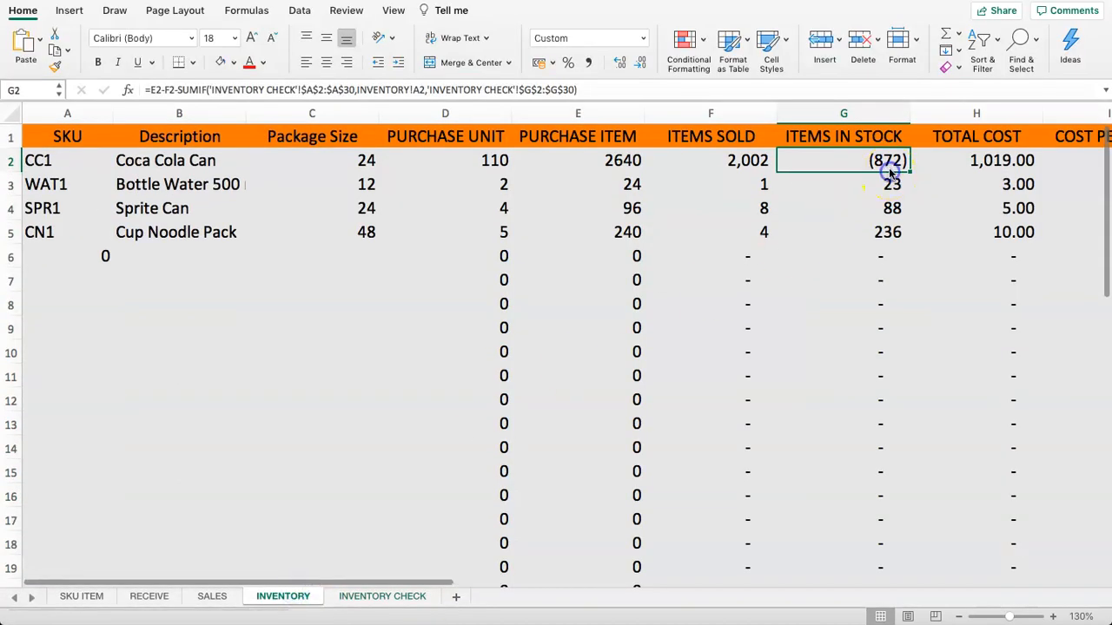
key("Right")
key("Right")
key("Right")
key("Right")
key("Left")
left_click_drag(890, 174, 898, 236)
left_click_drag(488, 172, 488, 184)
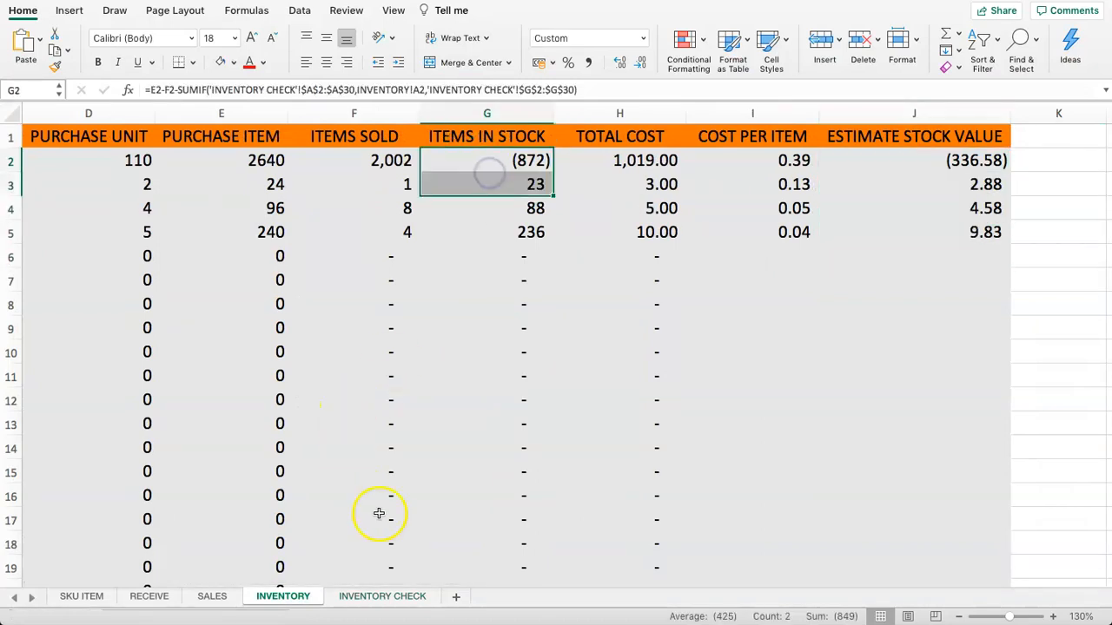
Step: On the INVENTORY CHECK sheet, clear LOST GOODS in the first Coca Cola Can row and set it to 200 in the second
left_click(376, 599)
left_click(690, 162)
key("Left")
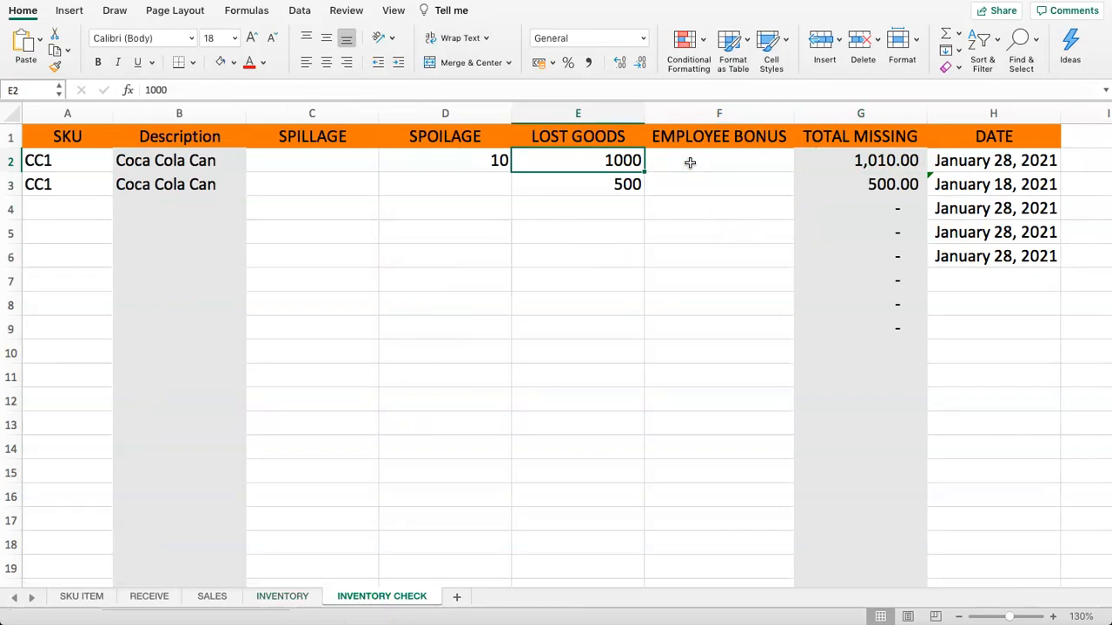
key("Down")
type("2,00")
key("Return")
Step: Review the Coca Cola Can row on the INVENTORY sheet, from its SKU across ITEMS IN STOCK to ESTIMATE STOCK VALUE
left_click(282, 597)
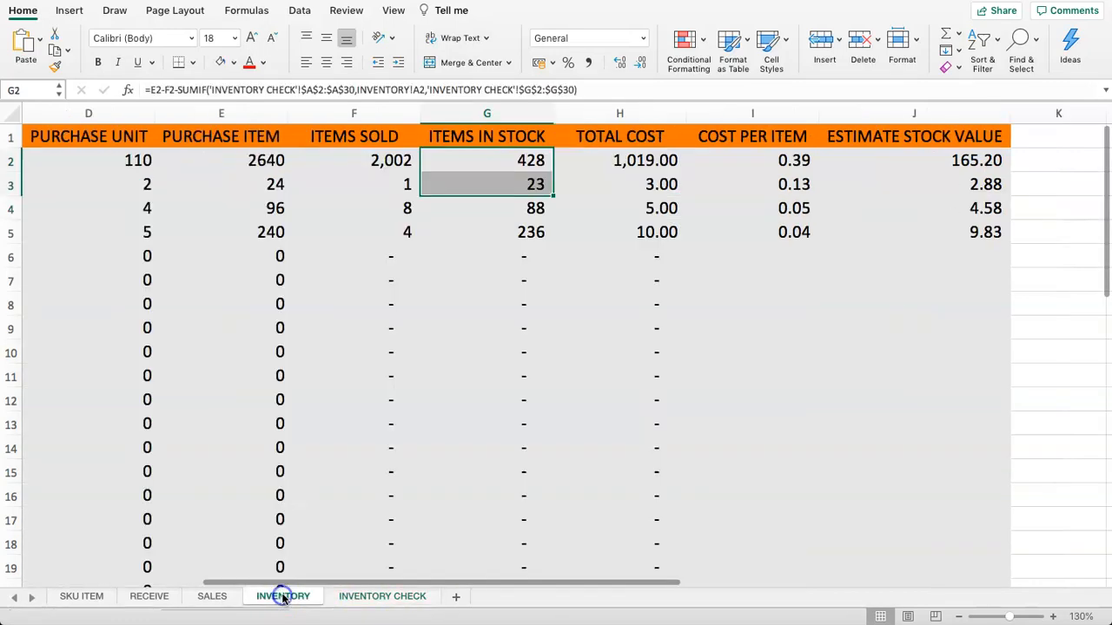
left_click(608, 232)
left_click(583, 209)
left_click(522, 176)
left_click(437, 161)
key("Left")
key("Left")
key("Left")
key("Left")
key("Left")
key("Left")
key("Right")
key("Right")
key("Right")
key("Right")
key("Right")
key("Right")
key("Left")
key("Left")
key("Right")
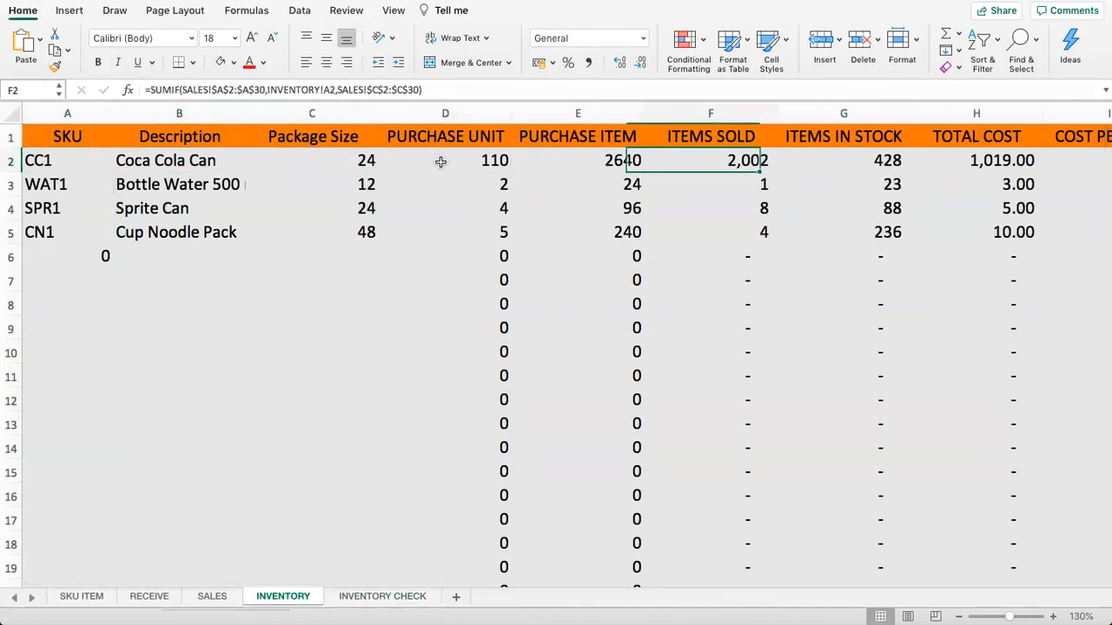
key("Right")
key("Right")
key("Right")
key("Right")
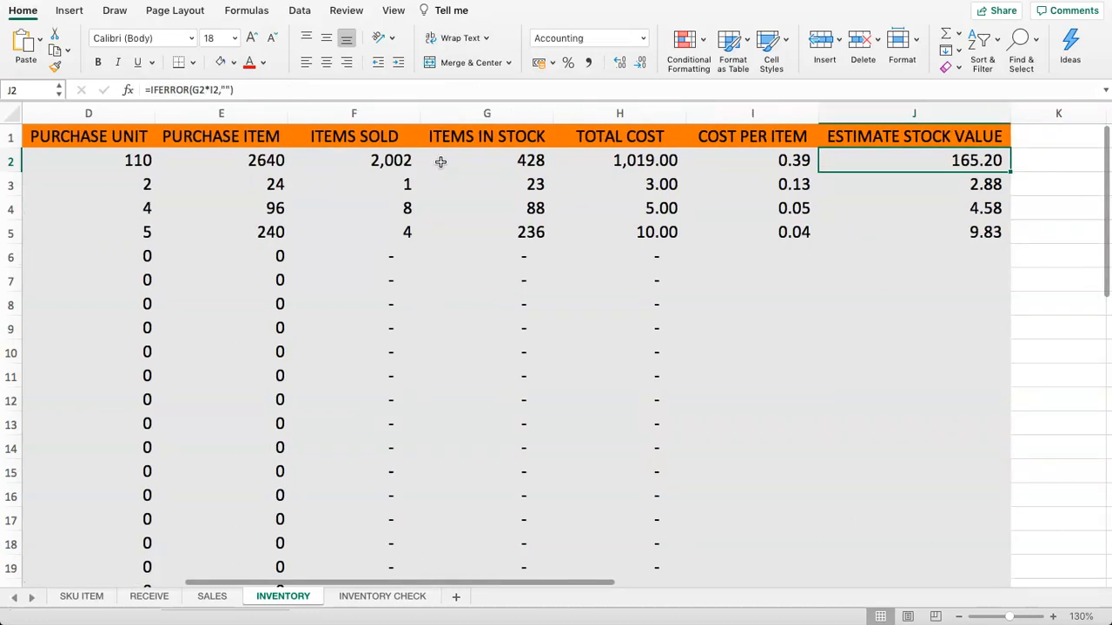
key("Left")
key("Left")
key("Left")
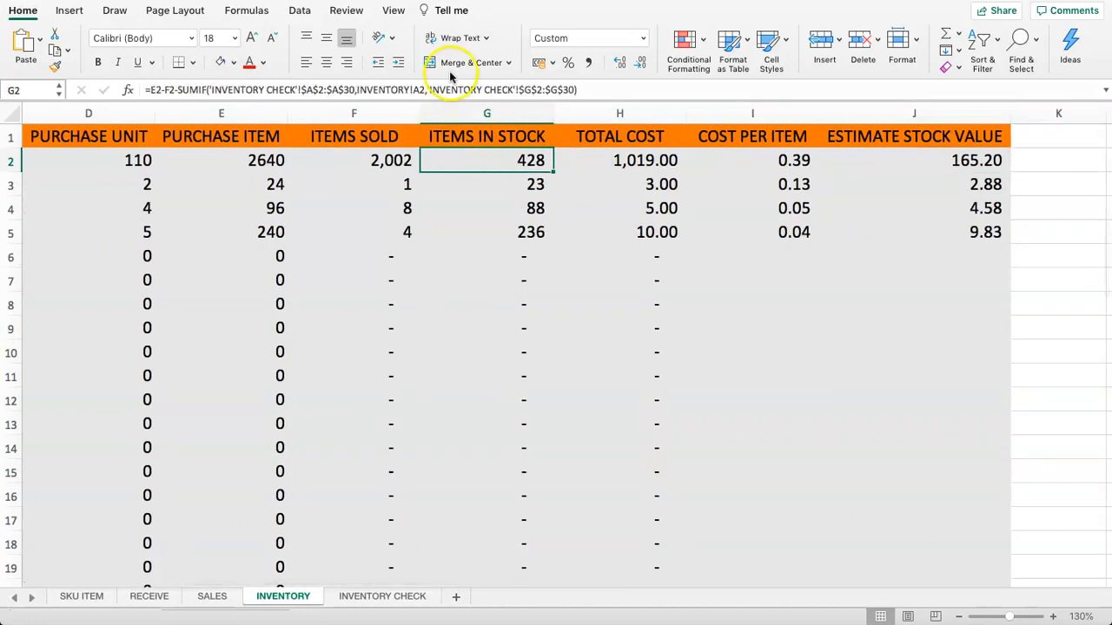
left_click(307, 167)
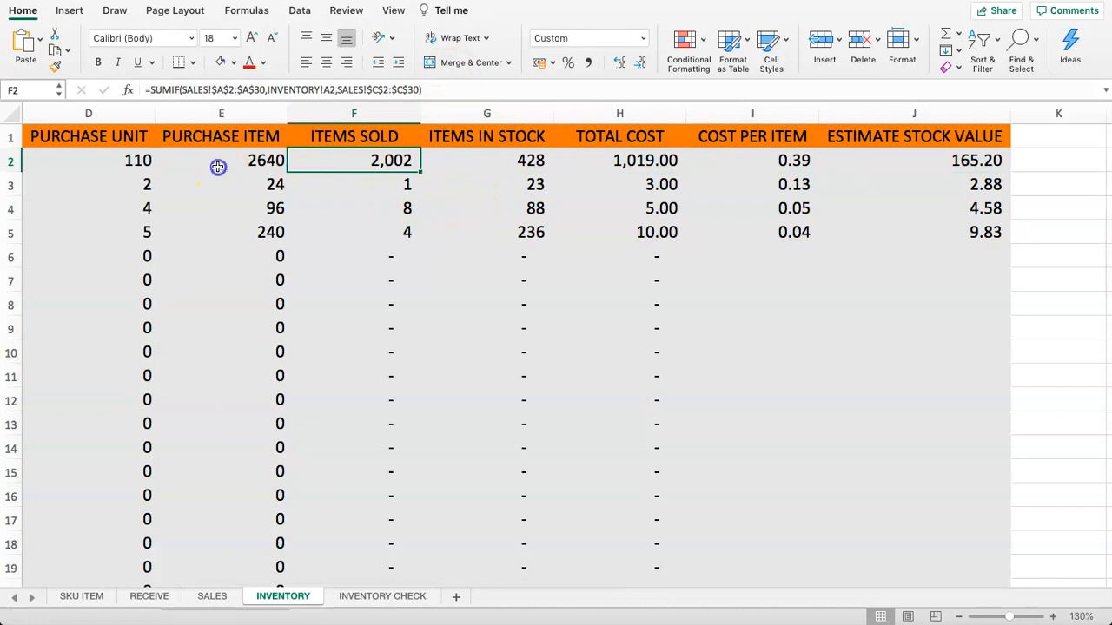
left_click_drag(110, 164, 212, 161)
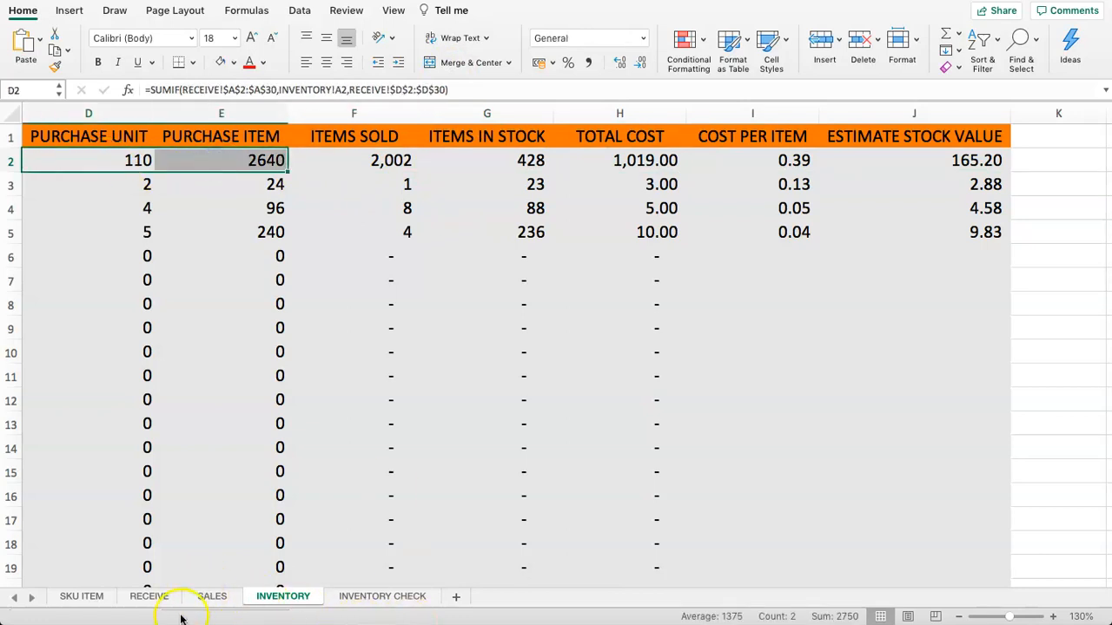
Step: Examine the Coca Cola Can entries on the RECEIVE sheet, including their package sizes and quantities
left_click(151, 598)
left_click(361, 270)
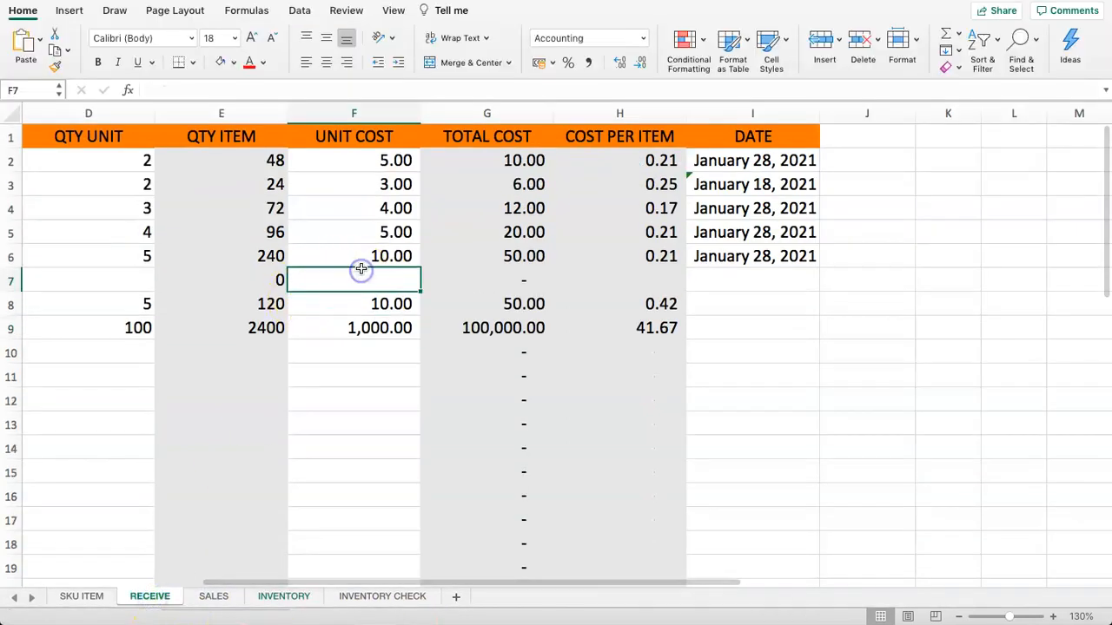
key("Left")
key("Left")
key("Left")
key("Left")
key("Left")
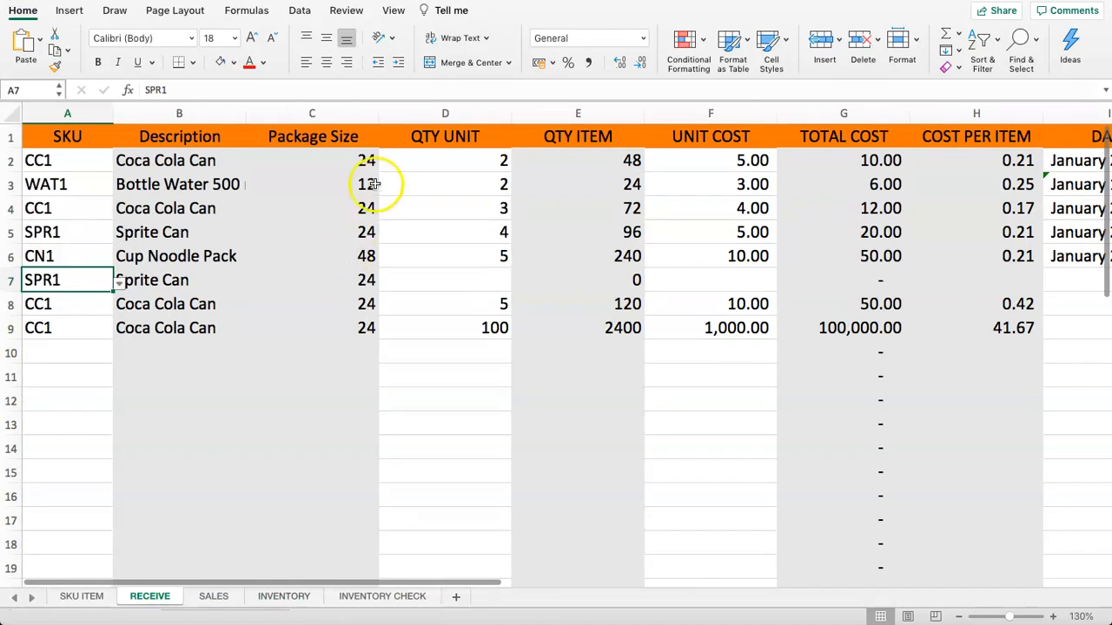
left_click(363, 158)
left_click(443, 172)
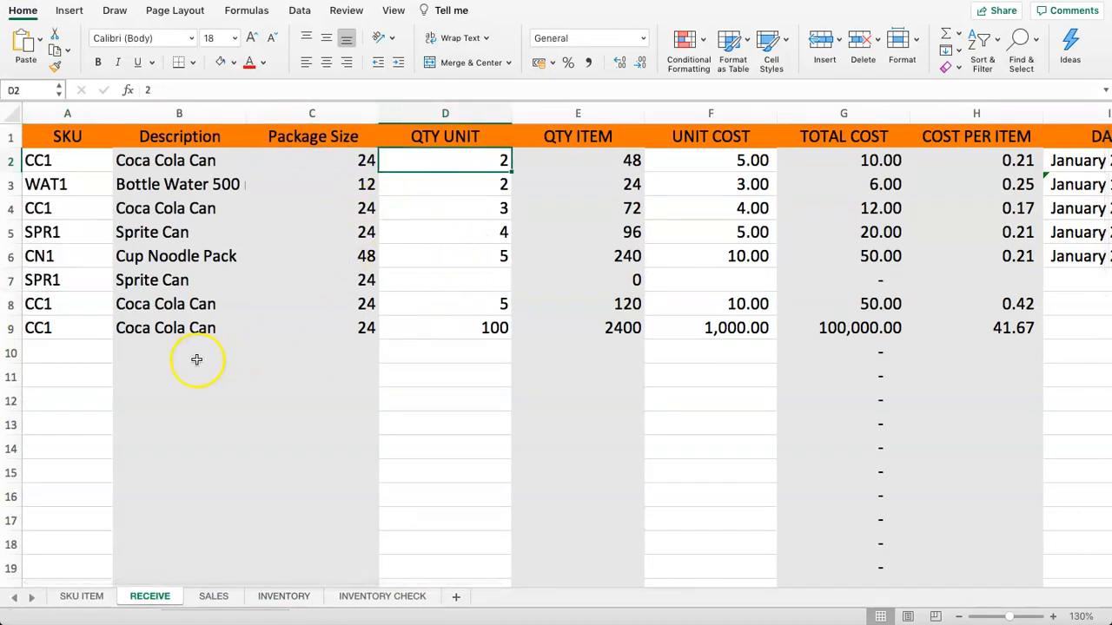
Step: Clear the SKU, QTY UNIT and UNIT COST of the Coca Cola Can entry in row 9 of the RECEIVE sheet
left_click(40, 327)
key("Delete")
left_click_drag(423, 328, 456, 331)
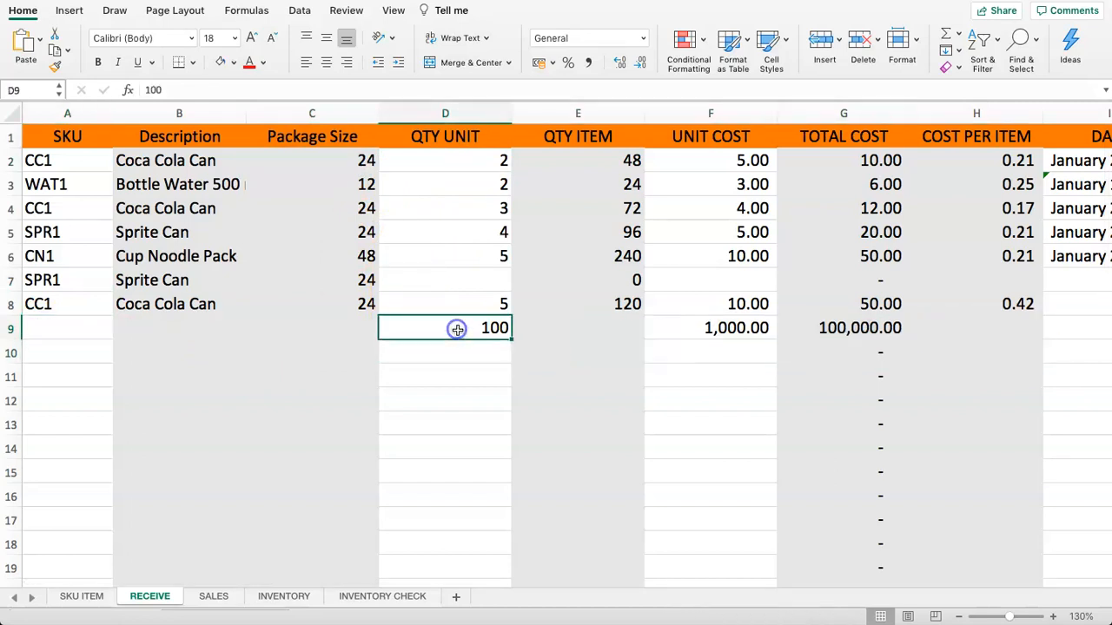
key("Delete")
left_click(706, 330)
key("Delete")
Step: Clear the SKU, QTY UNIT and UNIT COST of the Coca Cola Can entry in row 8
left_click(716, 304)
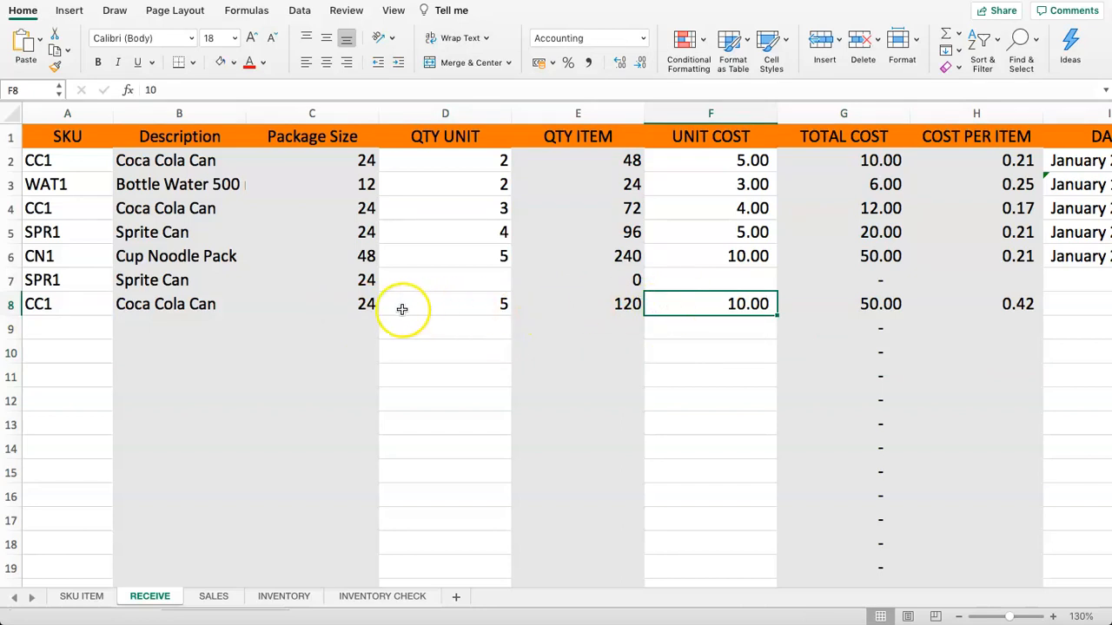
left_click(74, 310)
left_click(119, 310)
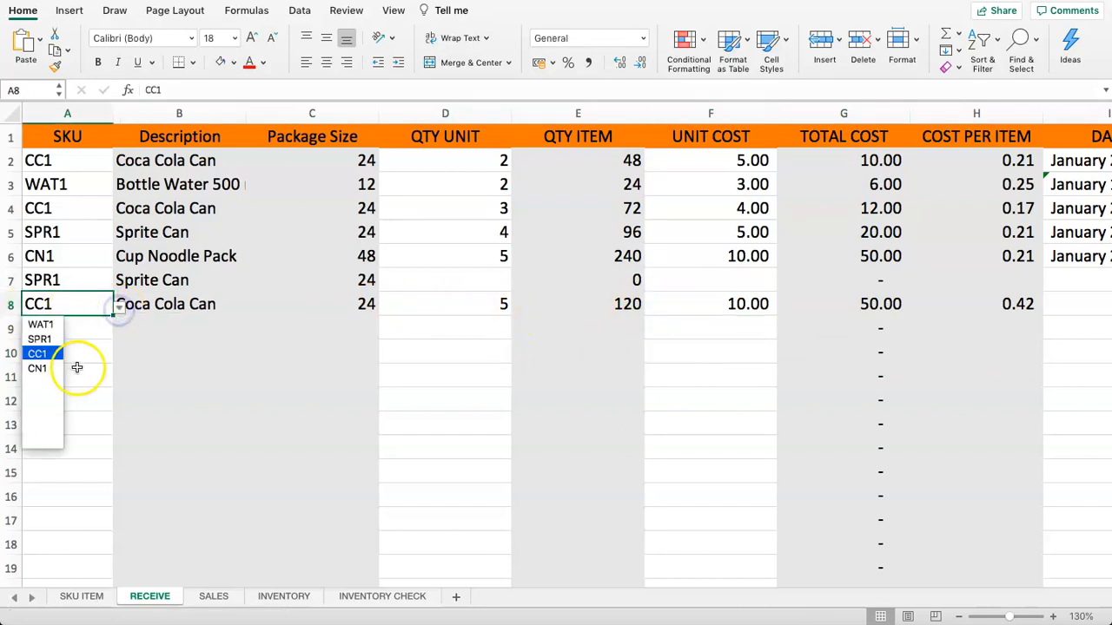
left_click(80, 303)
key("Delete")
left_click(489, 310)
key("Delete")
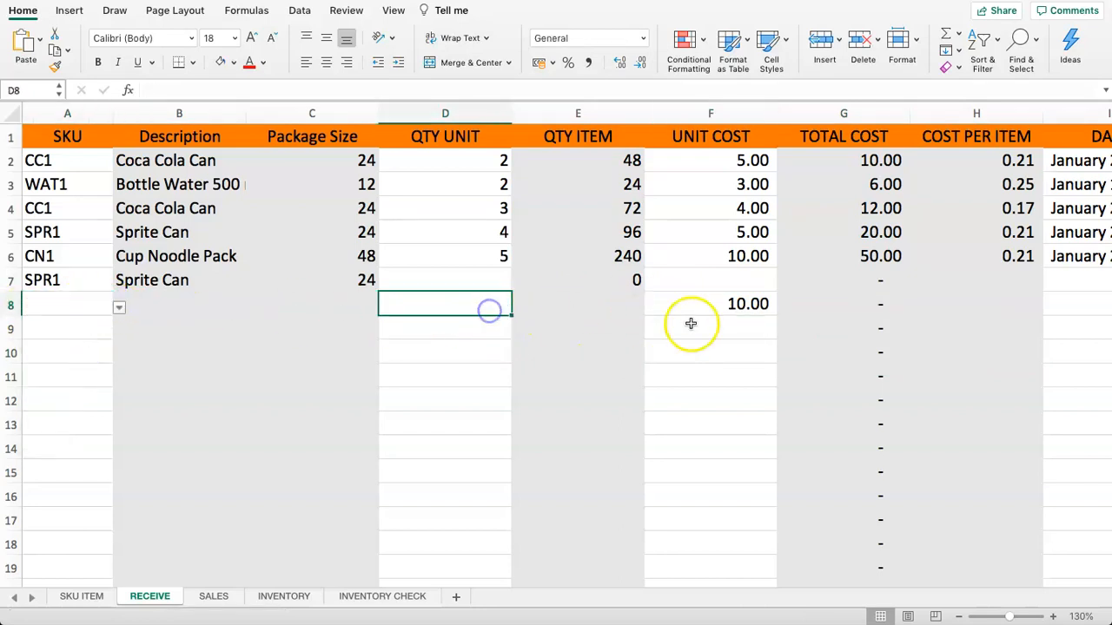
left_click(702, 304)
key("Delete")
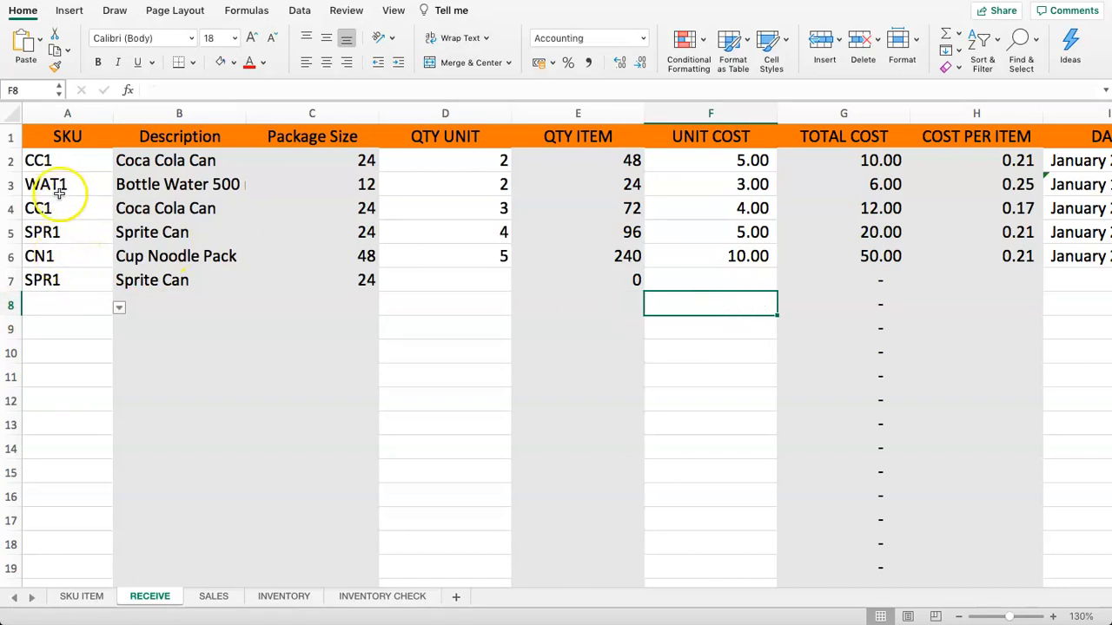
Step: Look over the QTY UNIT, UNIT COST and QTY ITEM of the remaining Coca Cola Can receipts
left_click(474, 210)
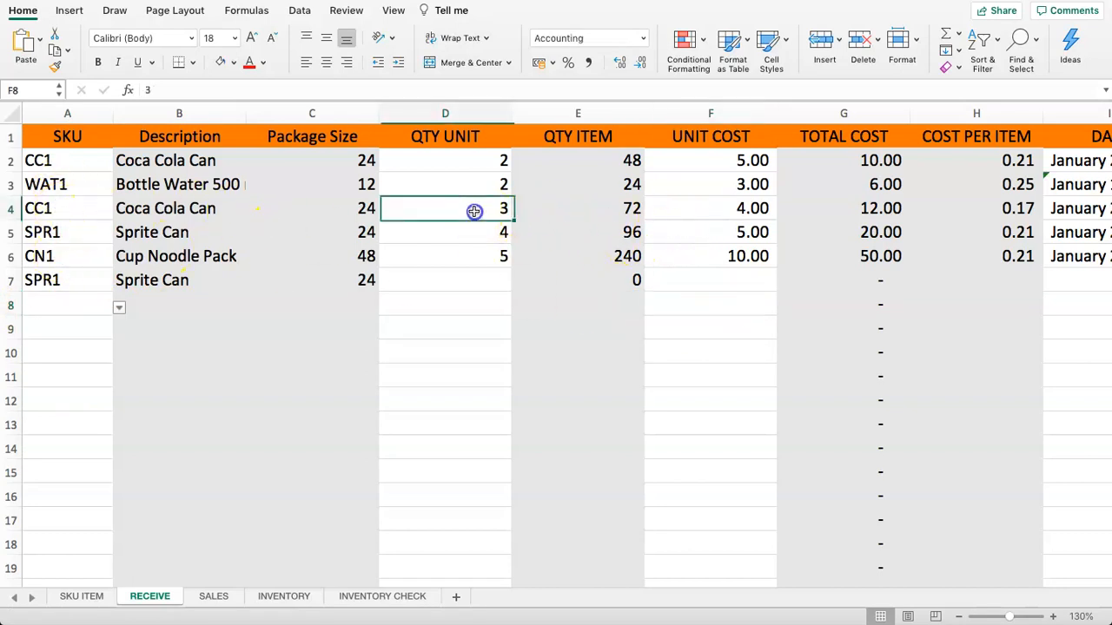
left_click(707, 215)
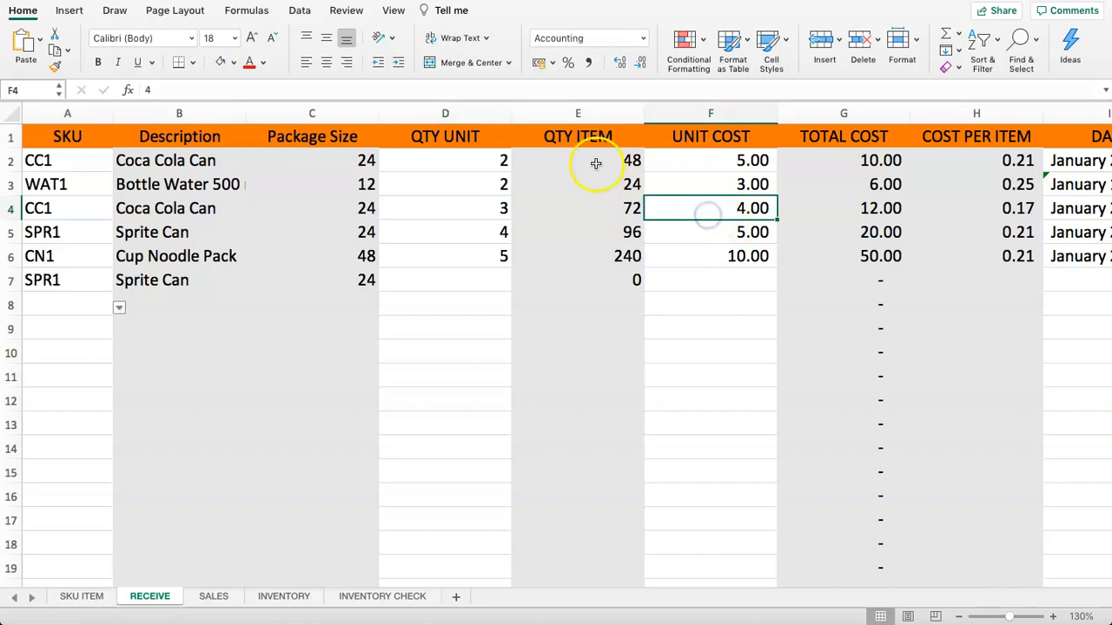
left_click_drag(596, 161, 591, 205)
left_click(551, 251)
Step: On the SALES sheet, set QTY ITEM SOLD in the first Coca Cola Can row to 10
left_click(213, 597)
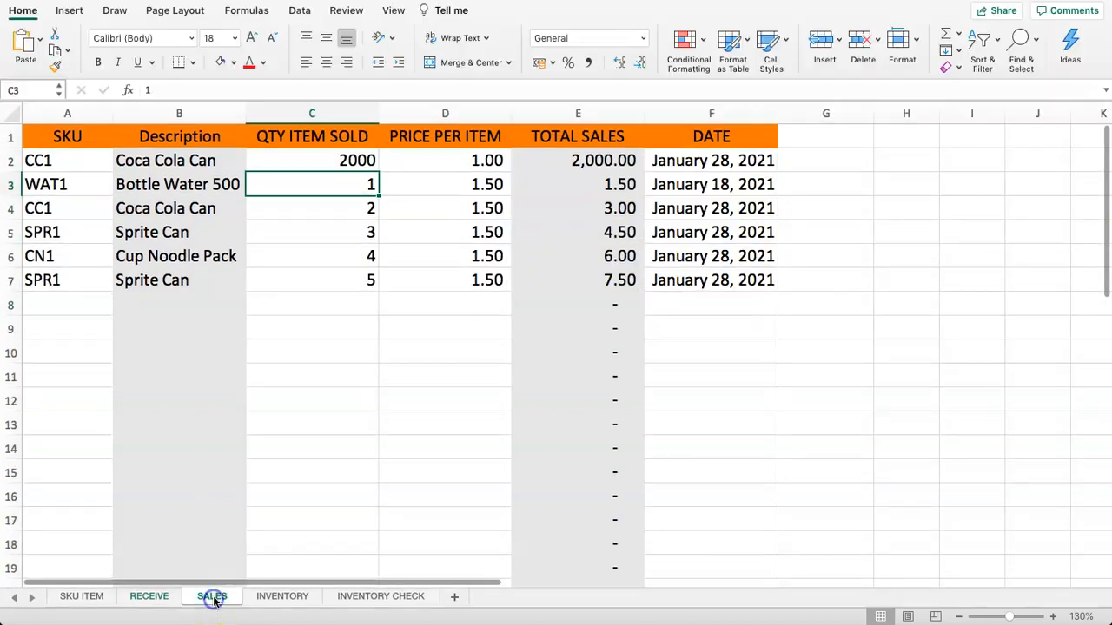
left_click(330, 163)
type("10")
key("Return")
Step: Check how the Coca Cola Can's ITEMS IN STOCK on the INVENTORY sheet responds to the reduced receipts and sales
left_click(279, 596)
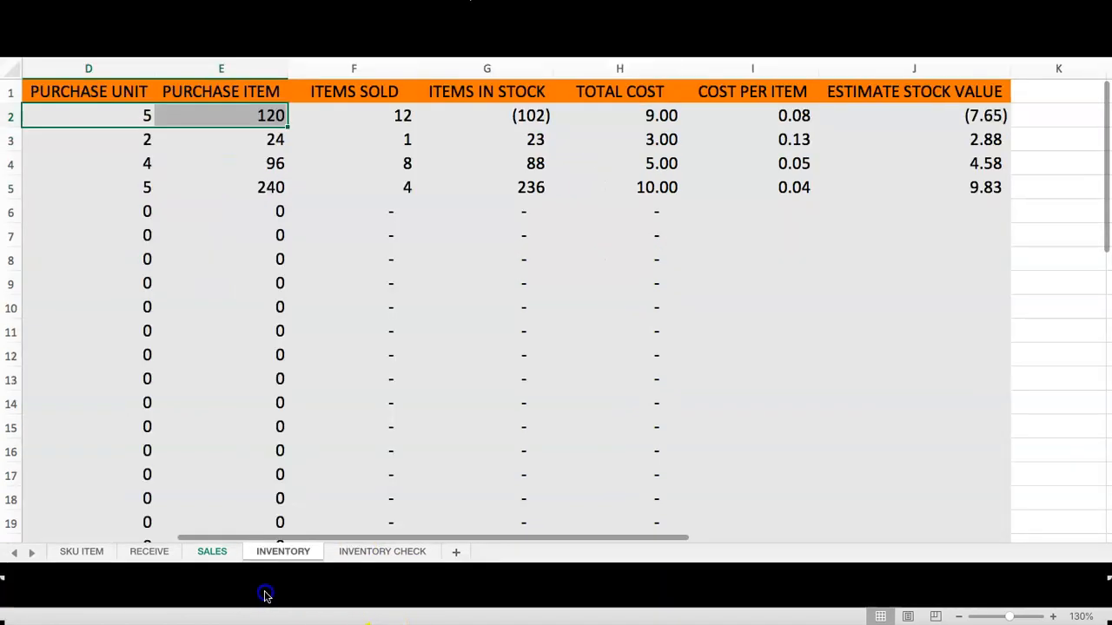
left_click(523, 205)
left_click(512, 167)
key("Left")
key("Left")
key("Left")
key("Left")
key("Left")
key("Right")
Step: On the INVENTORY CHECK sheet, set the Coca Cola Can's SPOILAGE in row 2 and LOST GOODS in row 3 to 1 each
left_click(387, 600)
left_click(579, 186)
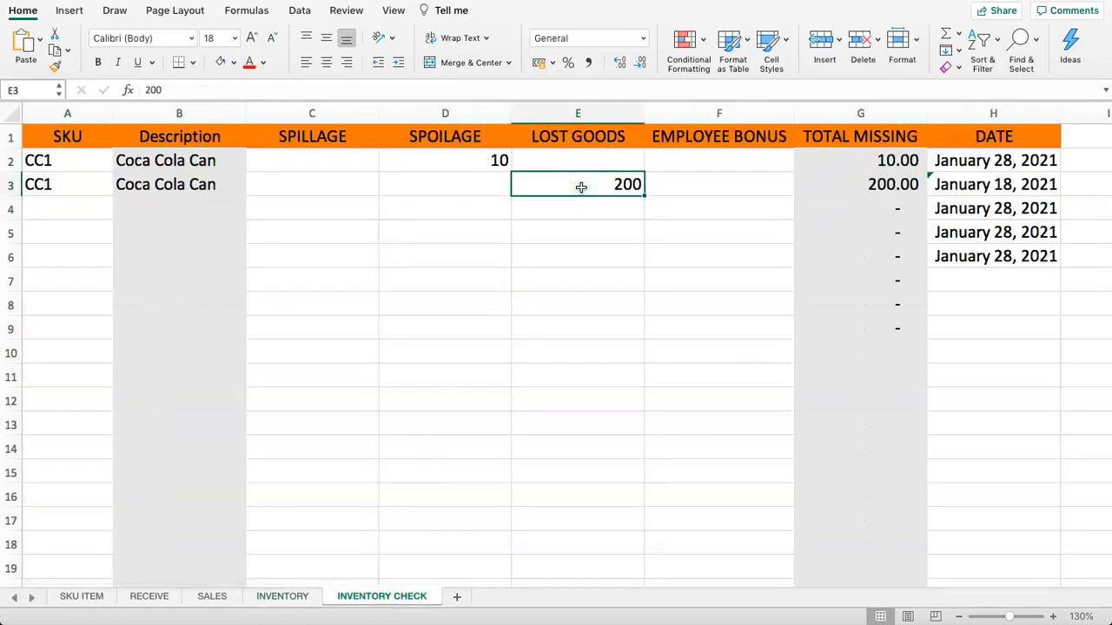
type("1")
key("Return")
key("Up")
key("Up")
key("Left")
type("1")
key("Return")
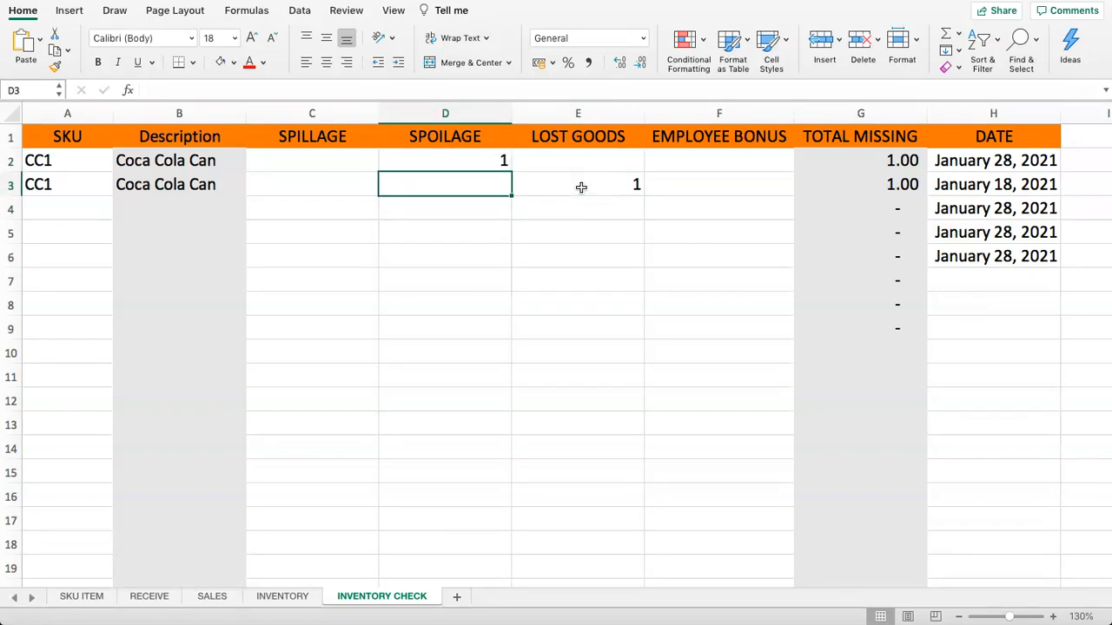
Step: Compare the Coca Cola Can's PURCHASE ITEM on the INVENTORY sheet with its two QTY ITEM entries on the RECEIVE sheet
left_click(273, 600)
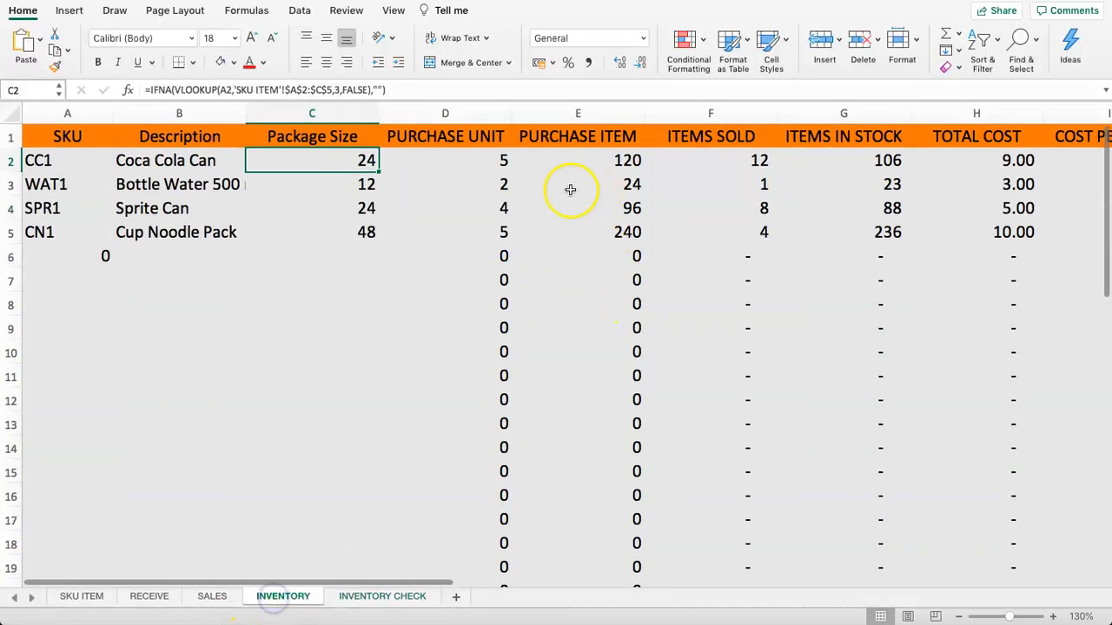
left_click(502, 160)
left_click(584, 162)
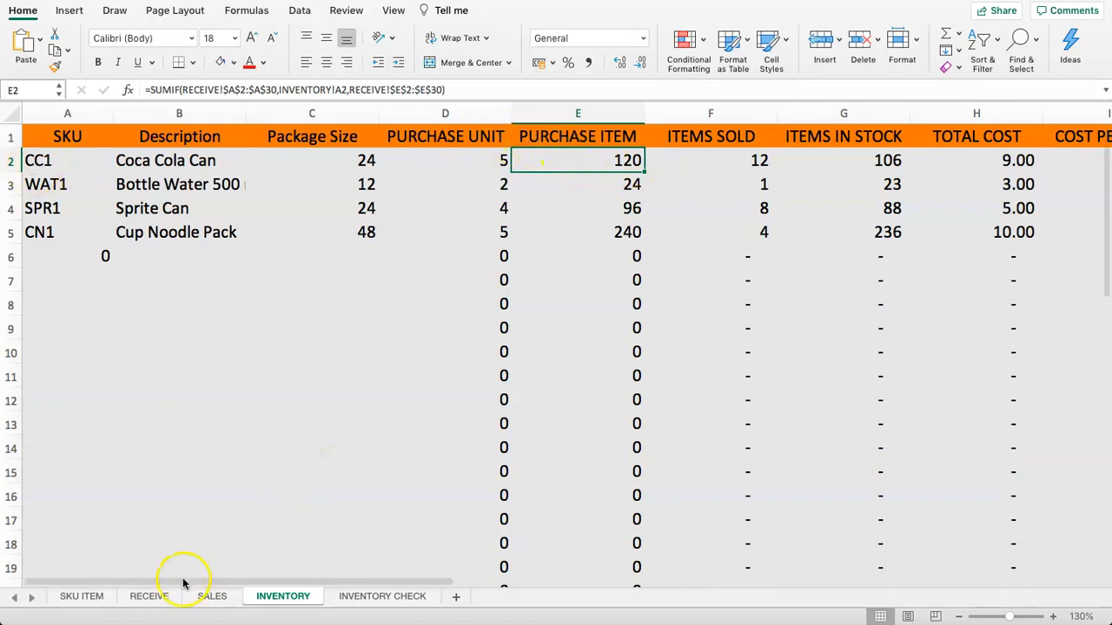
left_click(146, 596)
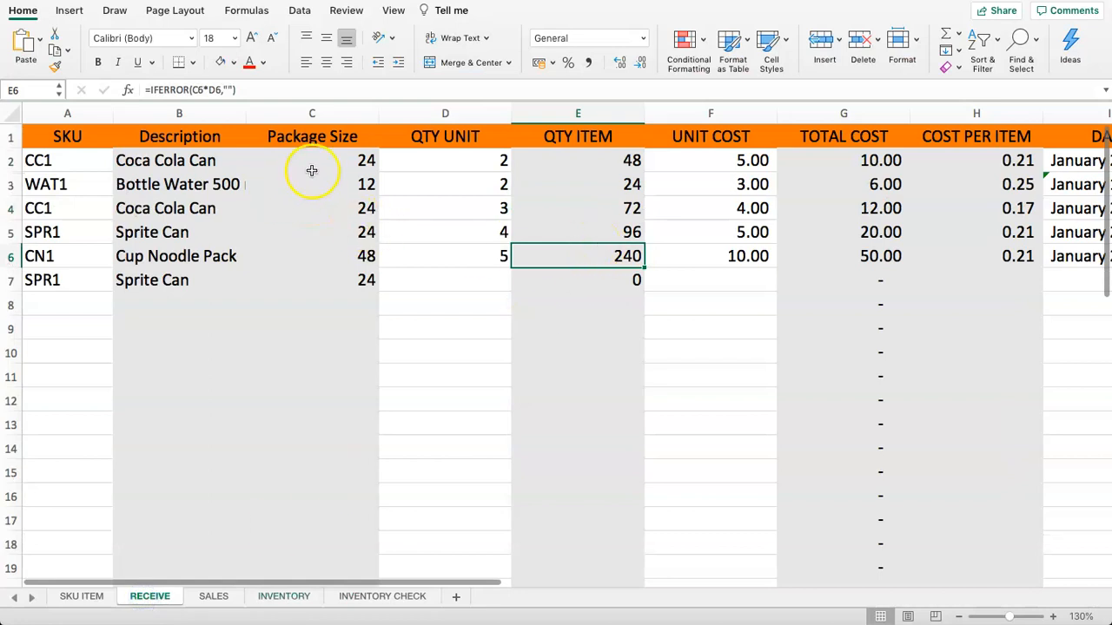
left_click(333, 159)
left_click(603, 159)
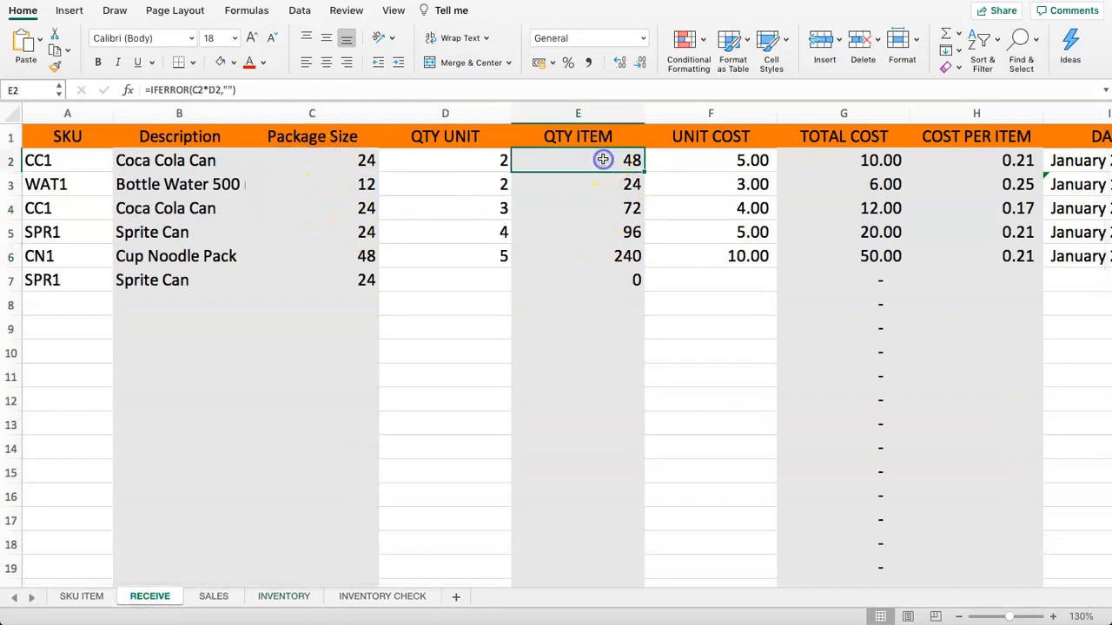
left_click(583, 210)
left_click(589, 164)
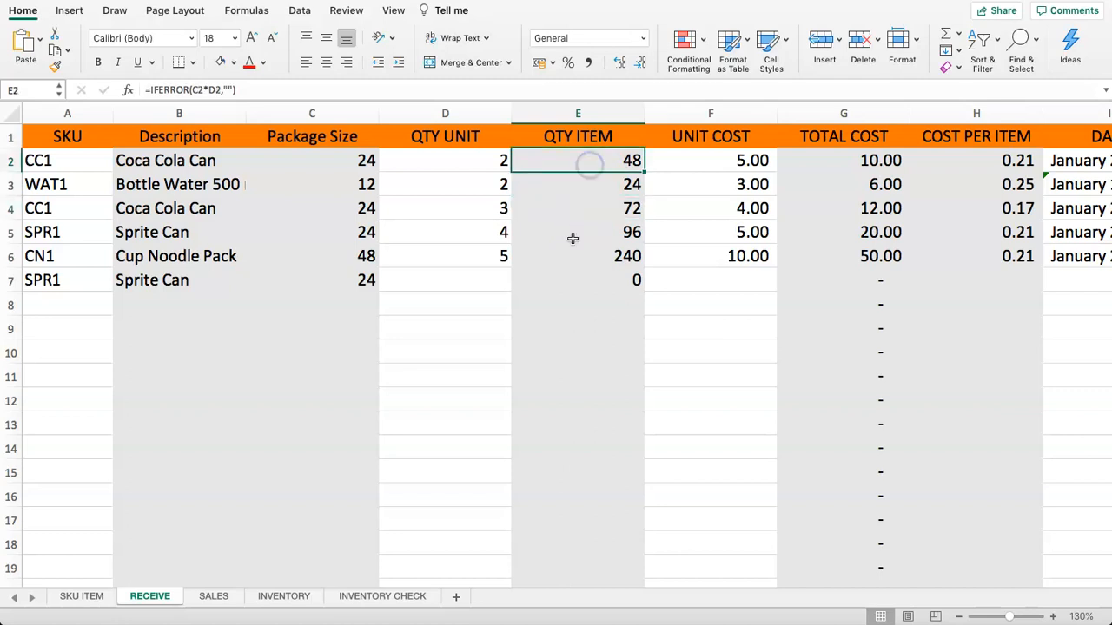
Step: Add up the two Coca Cola Can quantities with =48+72 in empty cell D8, and clear the cell again
left_click(472, 299)
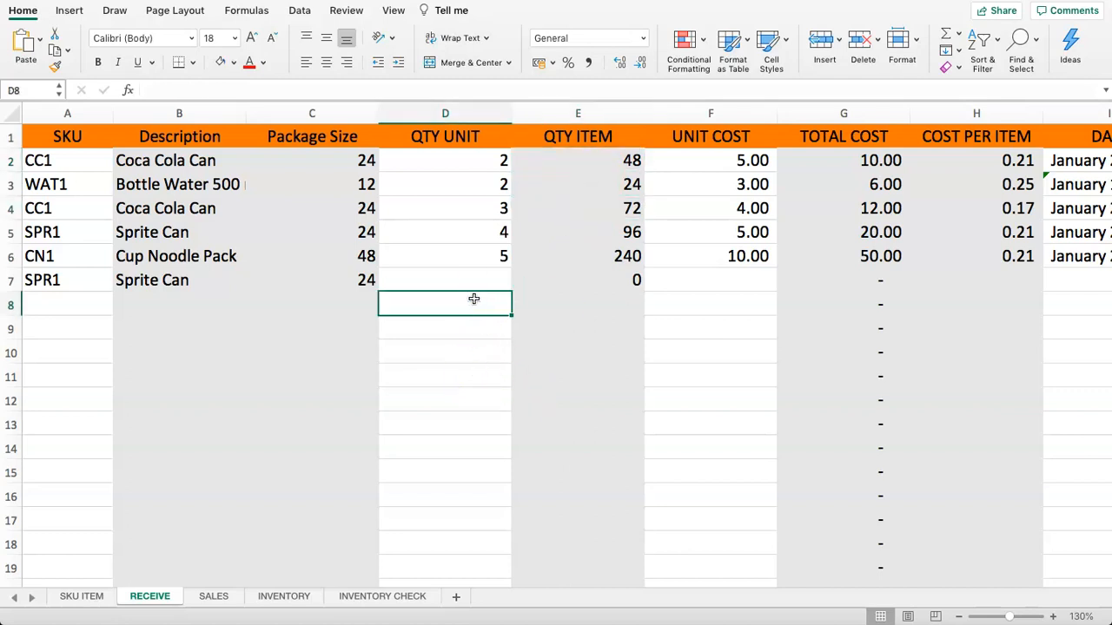
type("48+7")
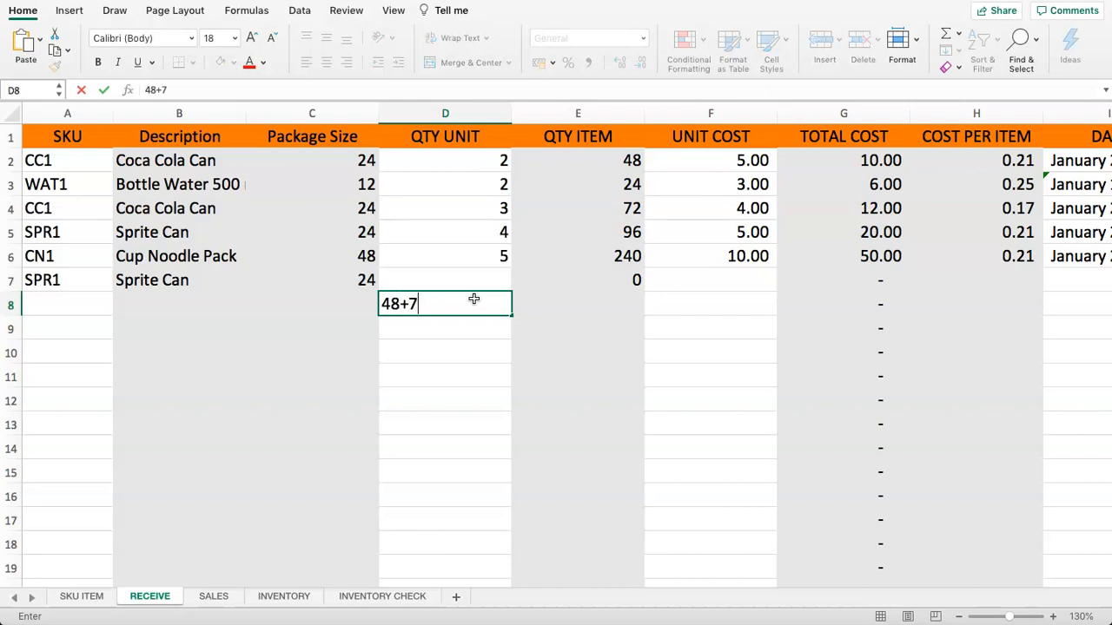
type("2")
key("Return")
left_click(474, 300)
key("Return")
left_click(473, 300)
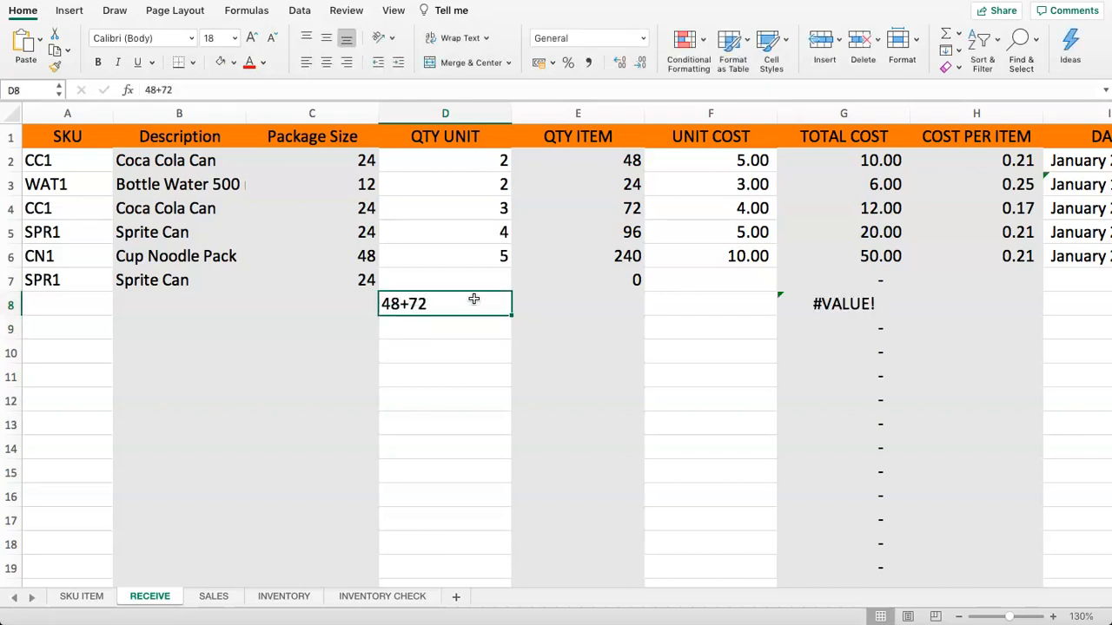
left_click(145, 90)
type("=")
key("Return")
left_click(461, 303)
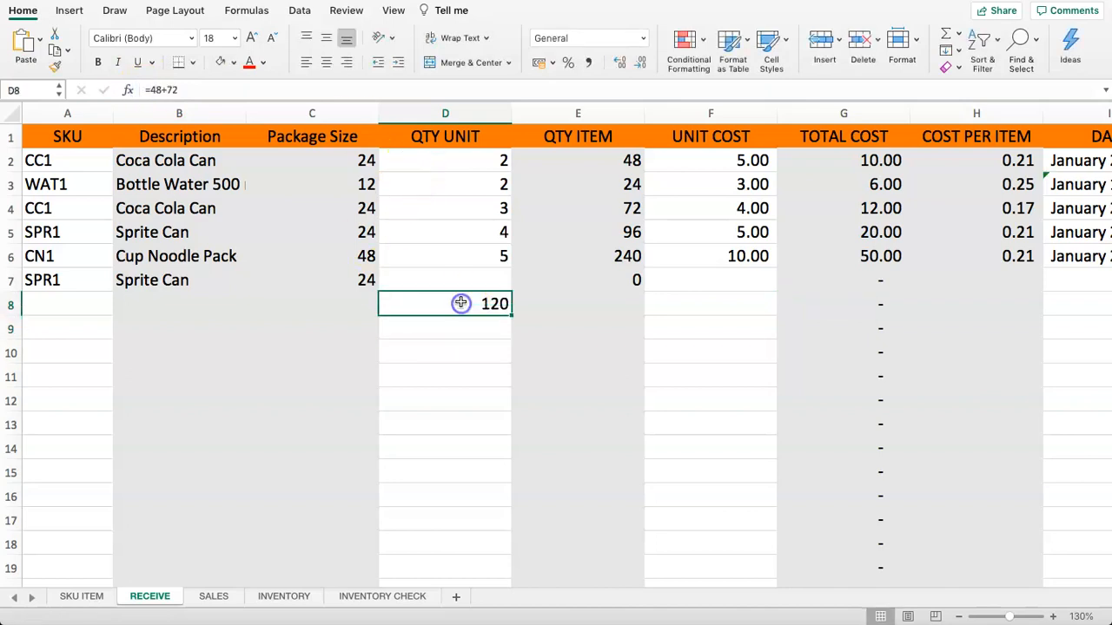
left_click(424, 228)
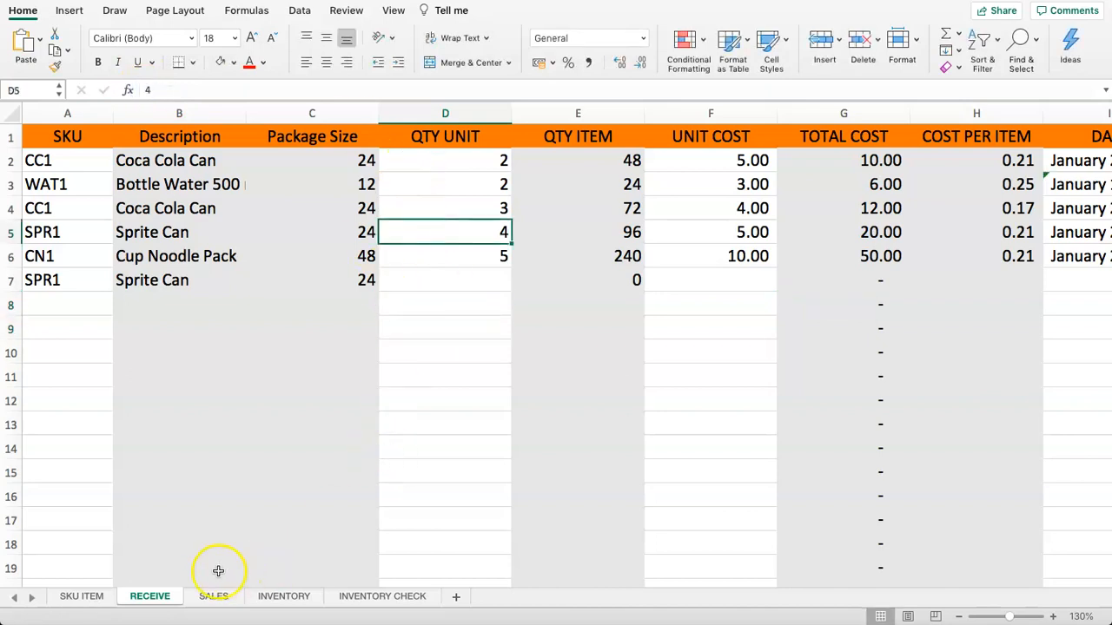
Step: Compare the two Coca Cola Can QTY ITEM SOLD entries on the SALES sheet with ITEMS SOLD on the INVENTORY sheet
left_click(213, 597)
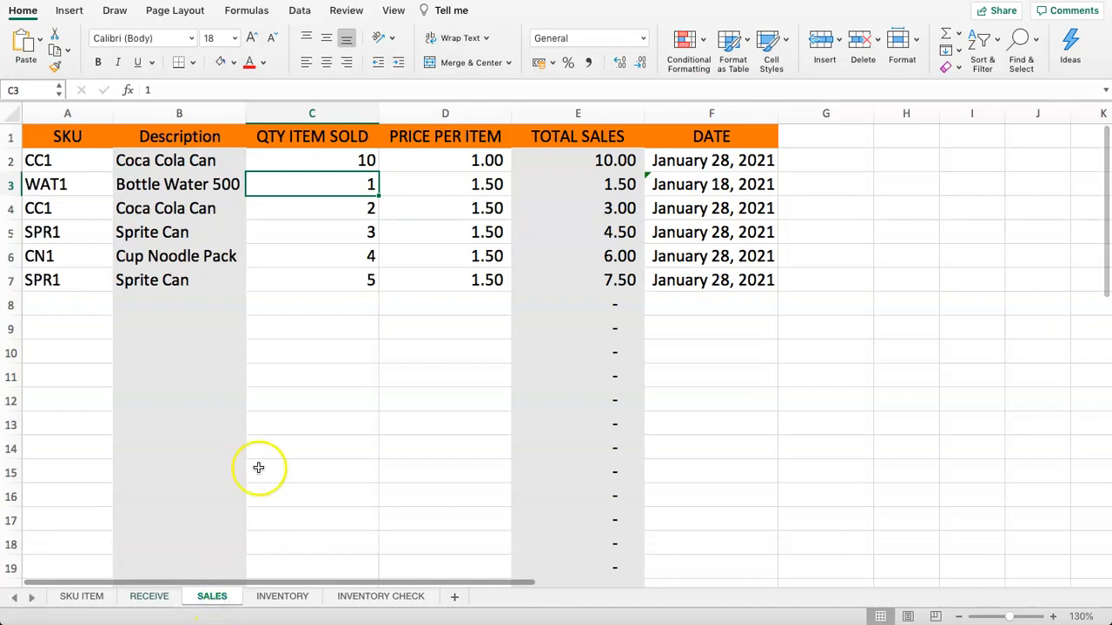
left_click(310, 224)
left_click(307, 211)
left_click(323, 162)
left_click(322, 211)
left_click(331, 170)
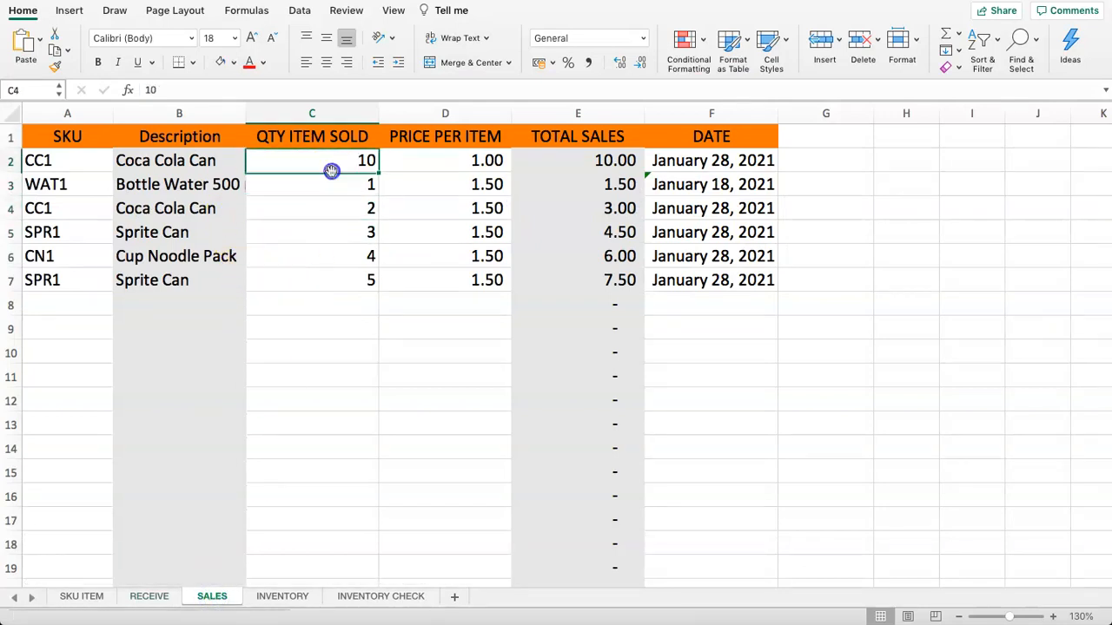
left_click(278, 599)
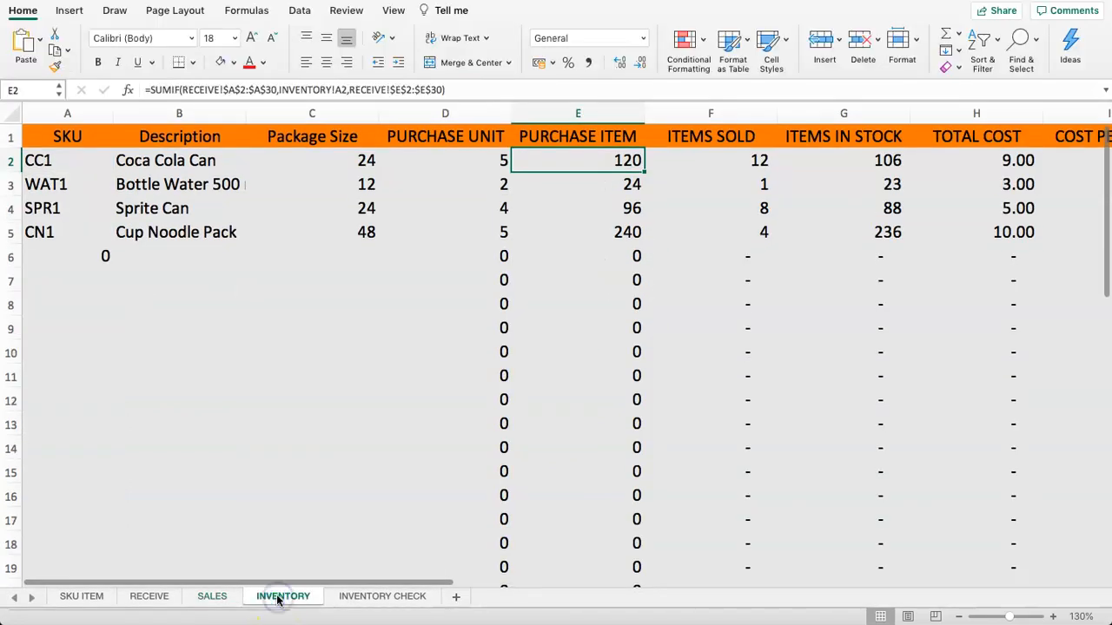
left_click(731, 160)
left_click(544, 161)
left_click(710, 160)
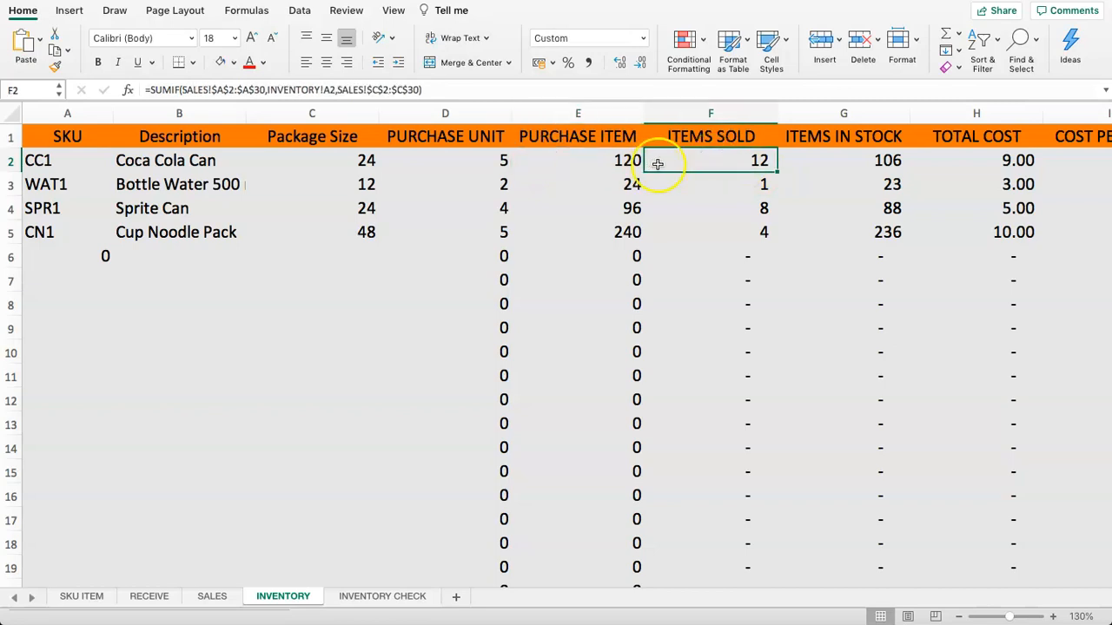
Step: Check the Coca Cola Can's ITEMS IN STOCK against its PURCHASE ITEM, ITEMS SOLD and the missing totals on the INVENTORY CHECK sheet
left_click(836, 163)
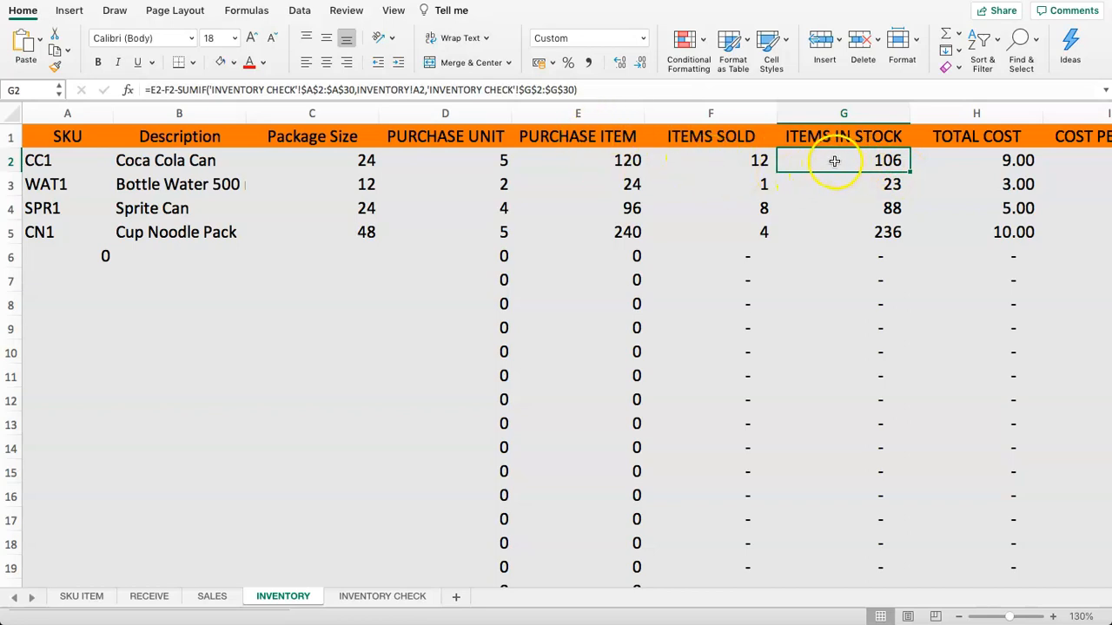
key("Right")
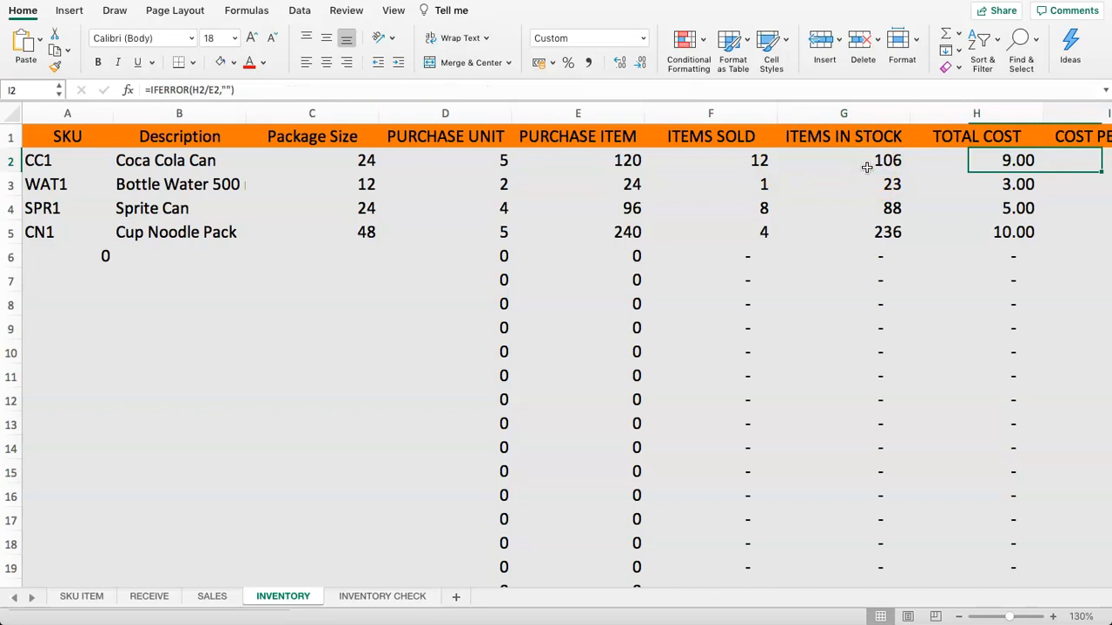
scroll(867, 167, "right", 2)
key("Left")
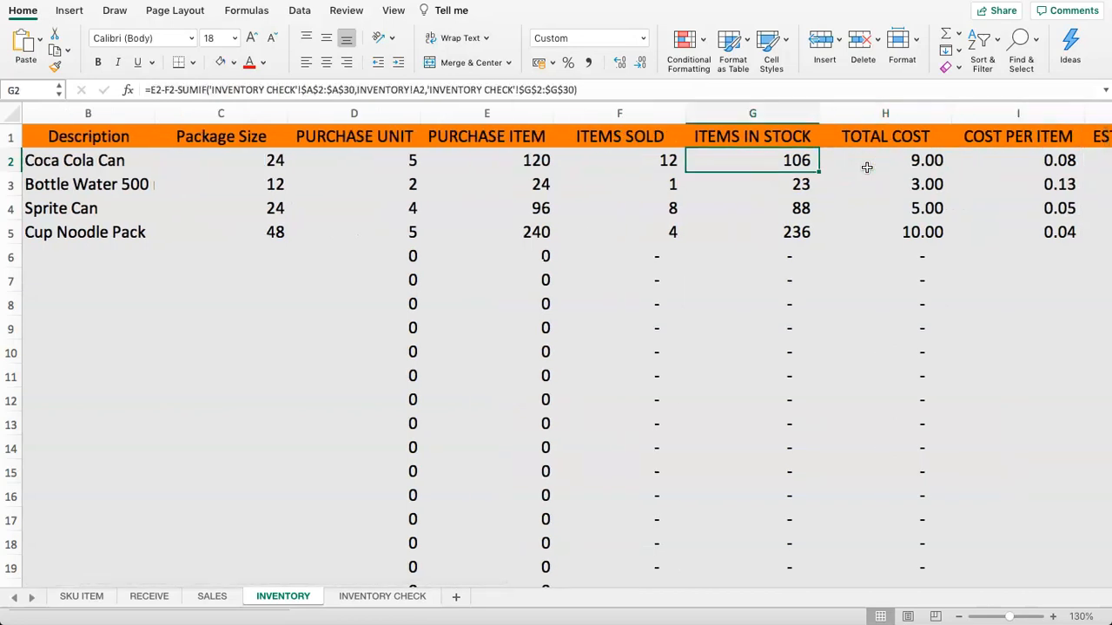
left_click(373, 596)
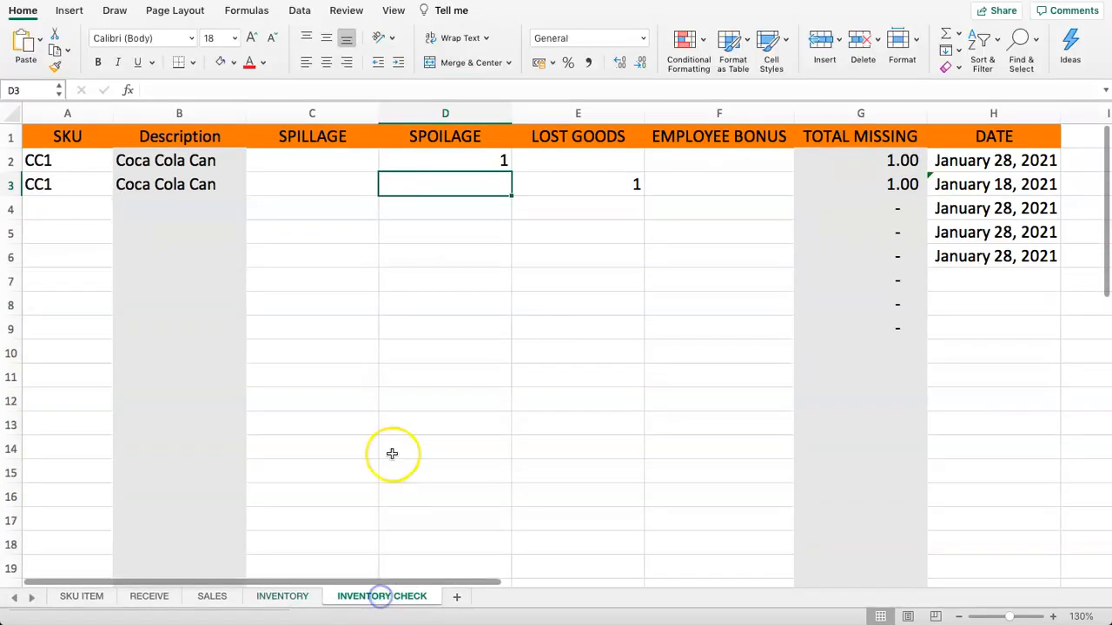
left_click(282, 597)
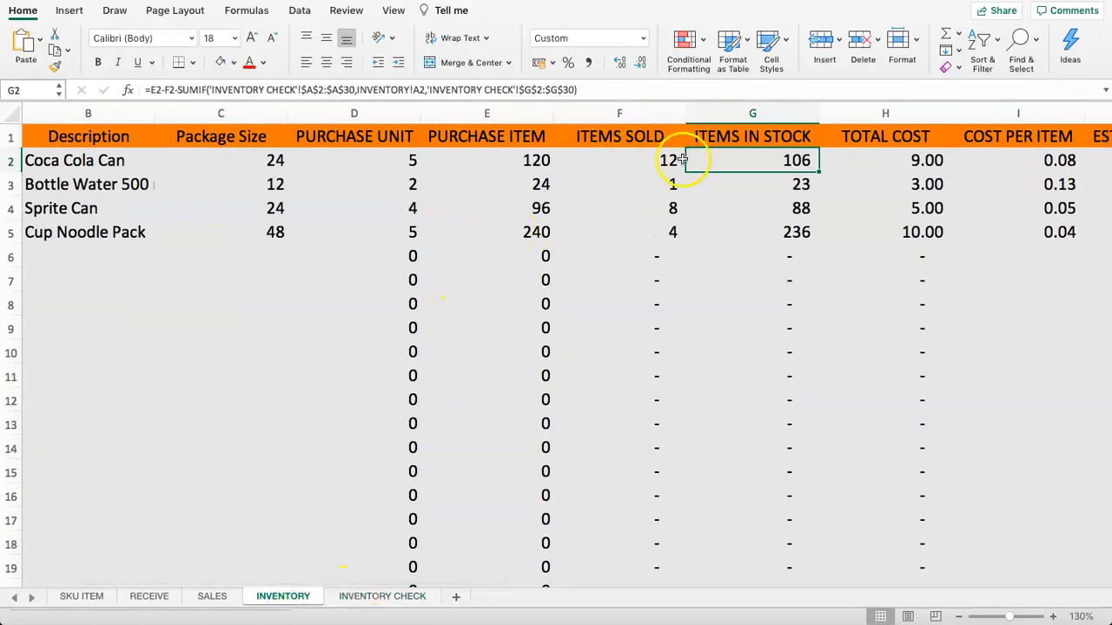
left_click(651, 165)
left_click(487, 162)
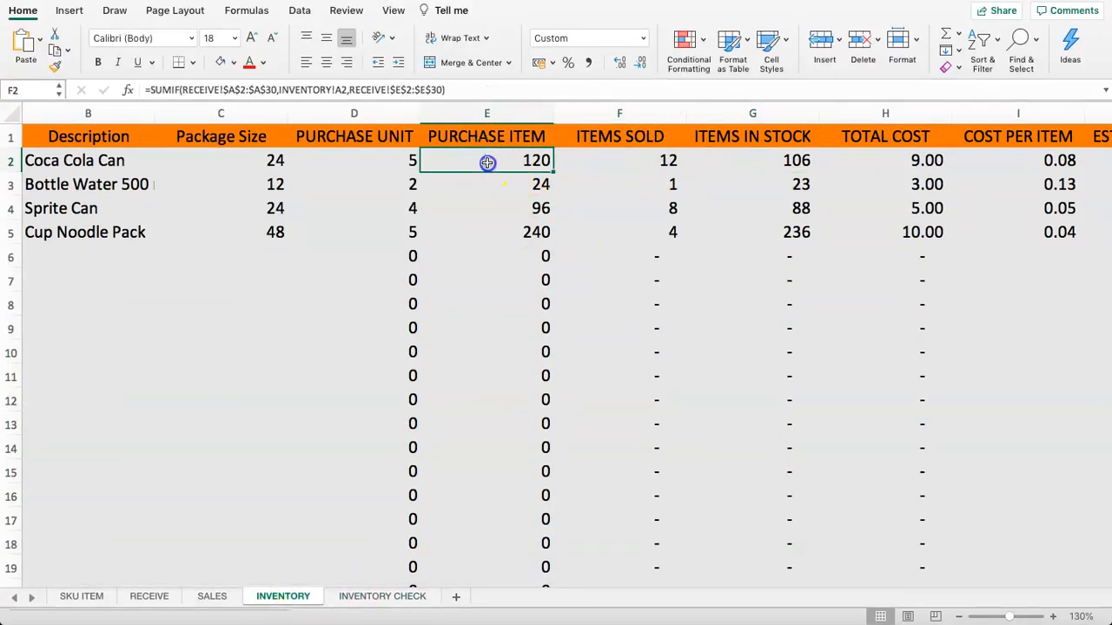
left_click(608, 158)
left_click(732, 157)
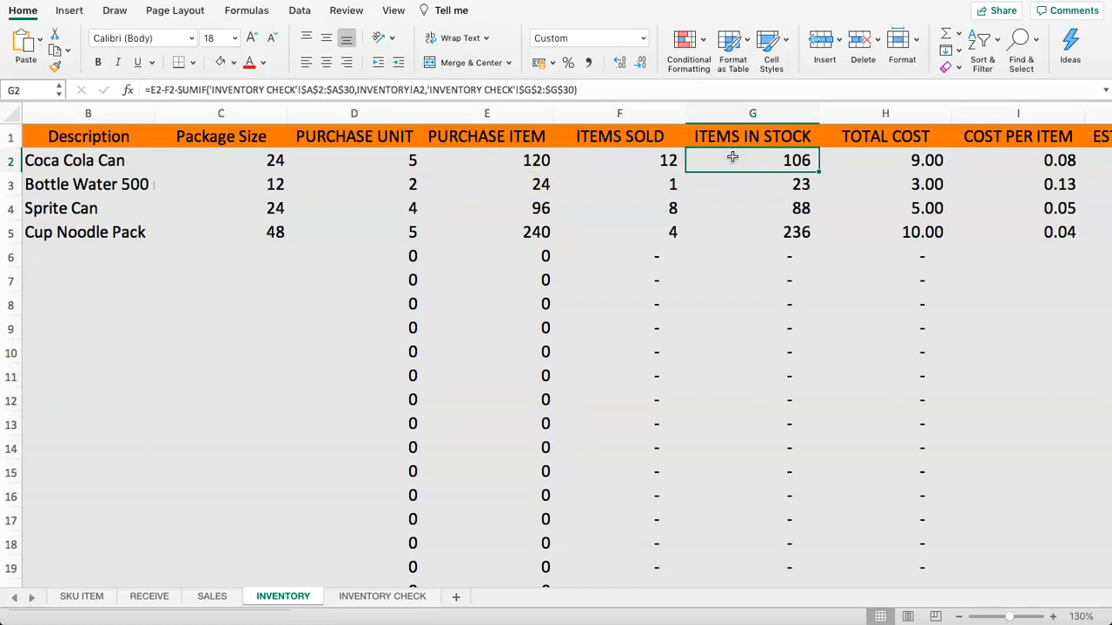
Step: Examine the cost columns and the ESTIMATE STOCK VALUE figures of the products on the INVENTORY sheet
key("Right")
key("Right")
key("Right")
key("Right")
key("Left")
key("Left")
key("Left")
key("Left")
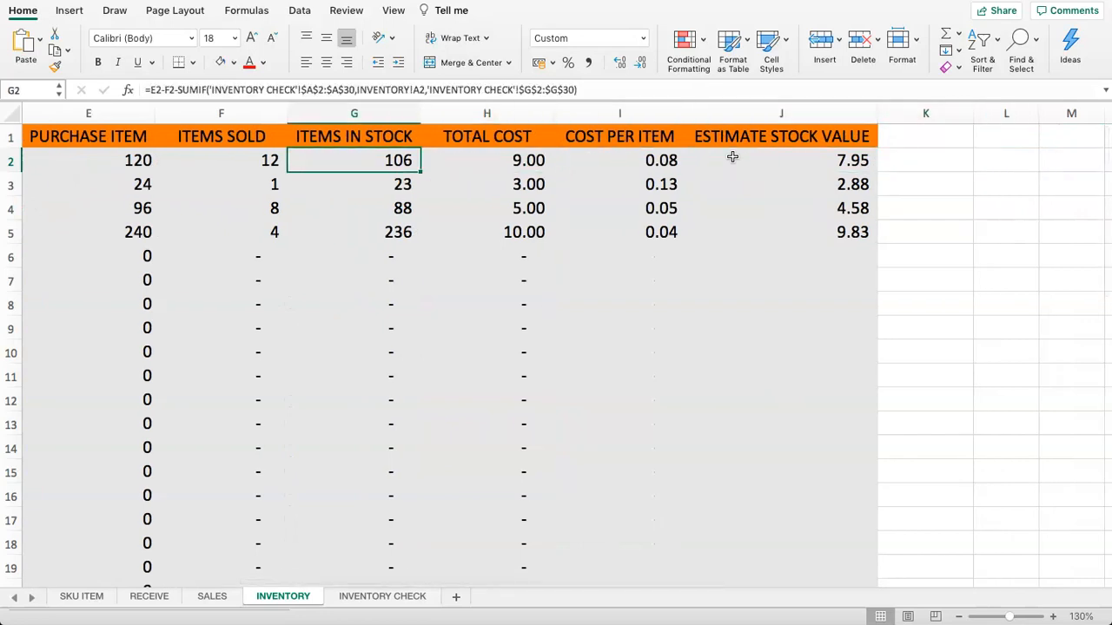
left_click_drag(794, 168, 793, 310)
left_click(789, 240)
left_click_drag(769, 166, 773, 296)
left_click_drag(774, 172, 775, 205)
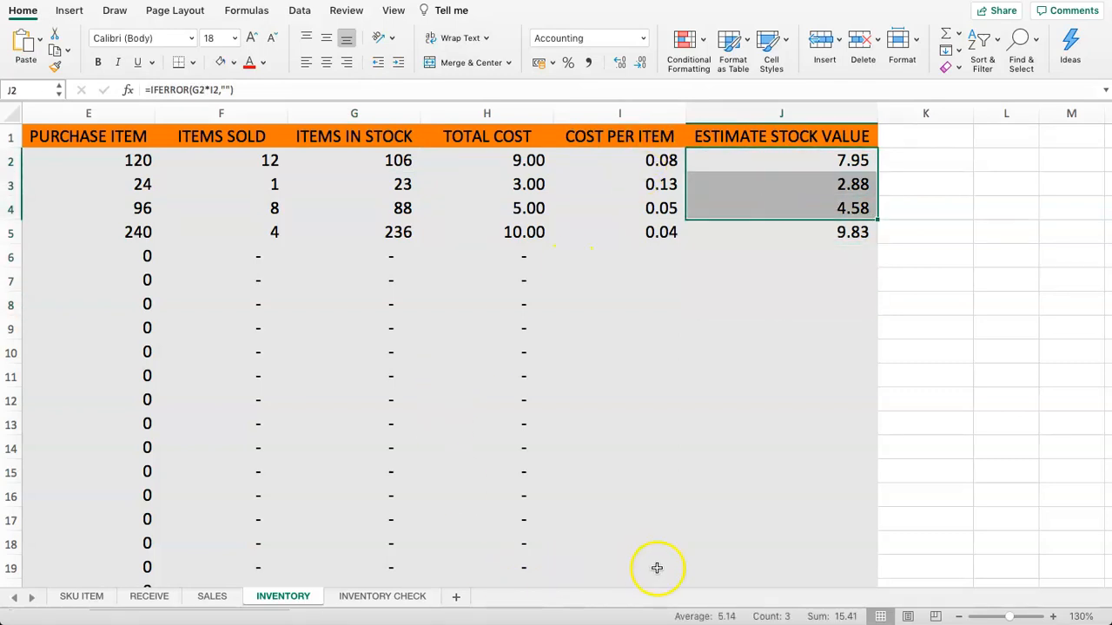
Step: Insert three empty rows above the header row of the INVENTORY sheet
left_click_drag(422, 585, 85, 546)
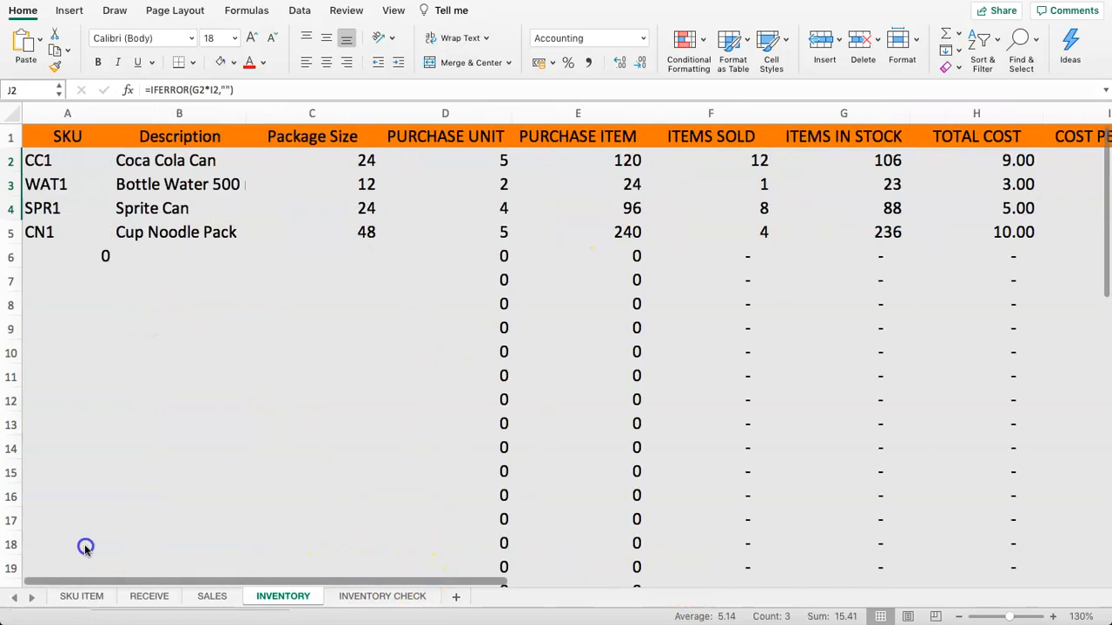
left_click(12, 136)
right_click(12, 138)
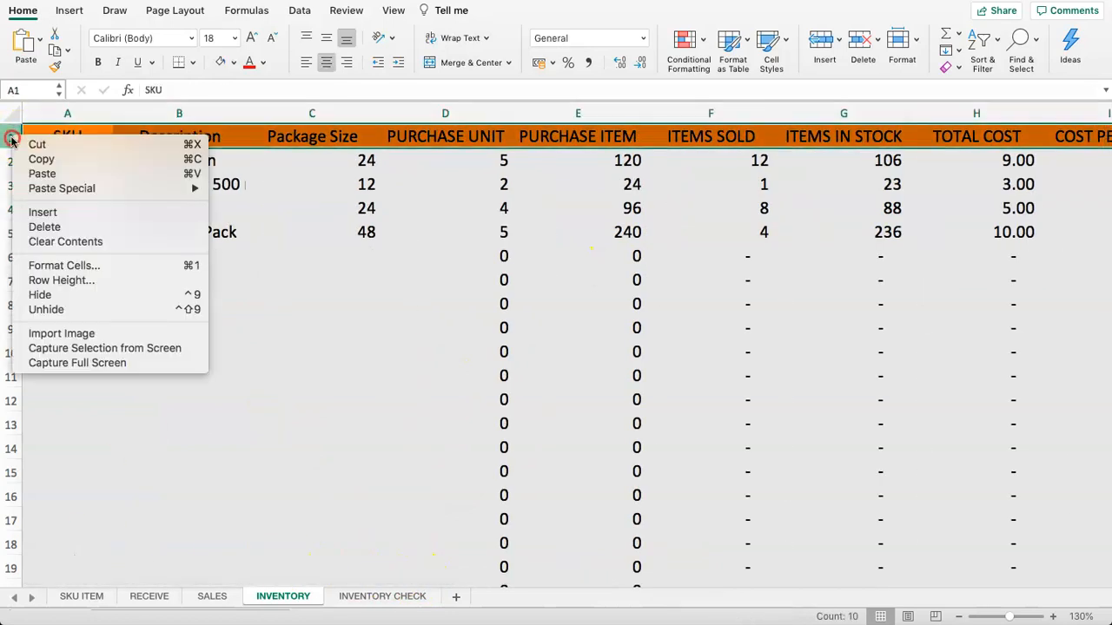
left_click(55, 214)
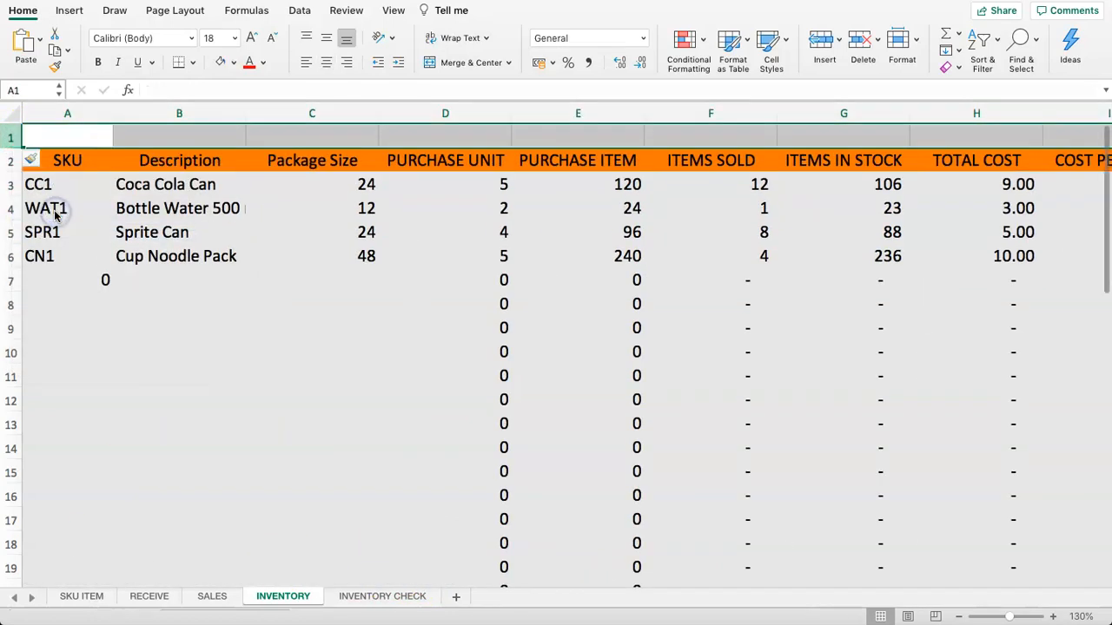
right_click(11, 137)
left_click(43, 211)
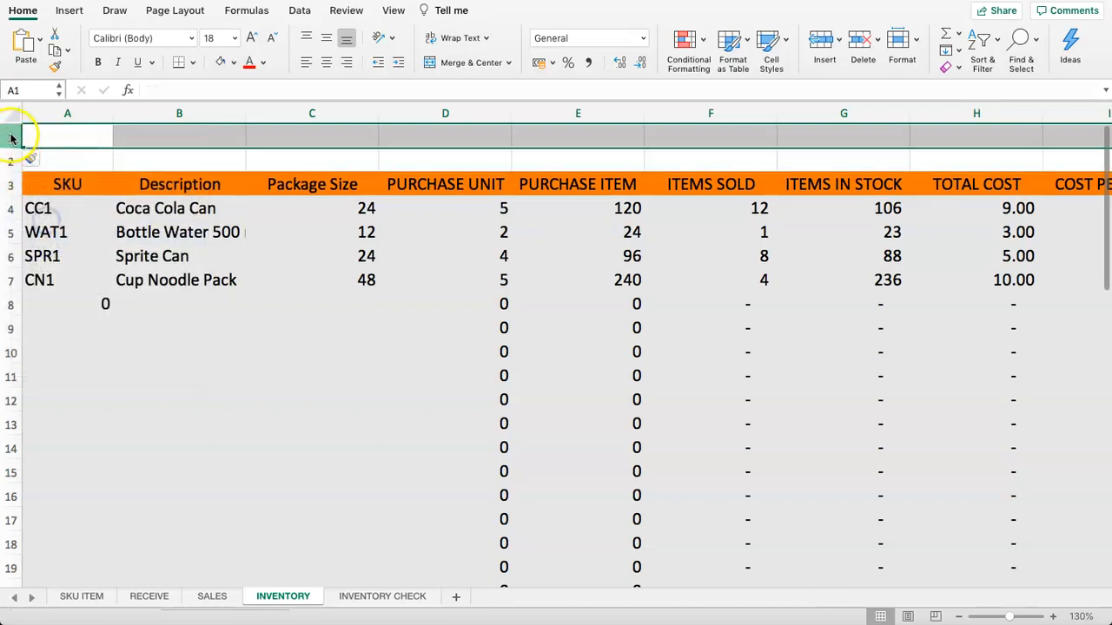
right_click(11, 139)
left_click(40, 209)
Step: Enter the label TOTAL STOCK $ in cell I2, above the COST PER ITEM column
left_click(291, 143)
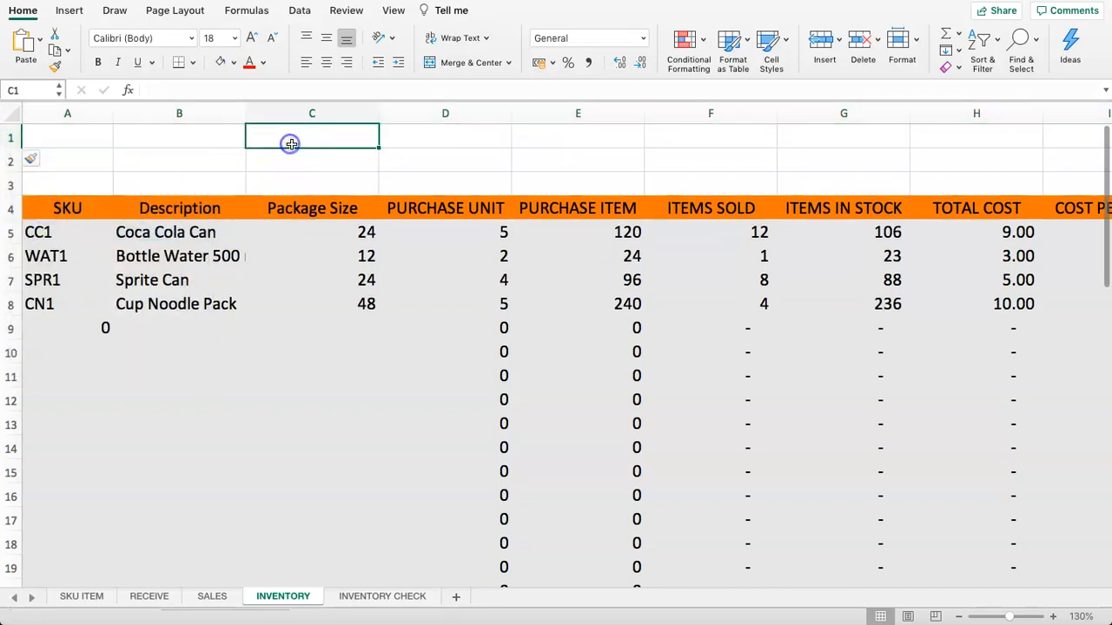
key("Down")
key("Right")
key("Right")
key("Right")
key("Right")
key("Right")
key("Right")
key("Right")
key("Right")
key("Left")
key("Left")
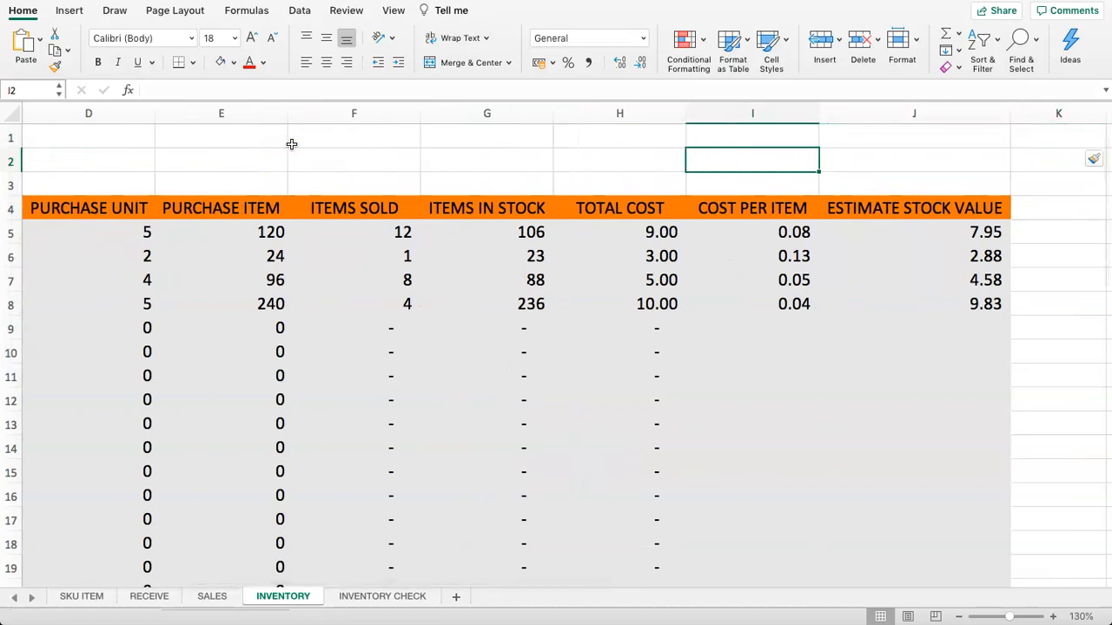
type("STOCK $")
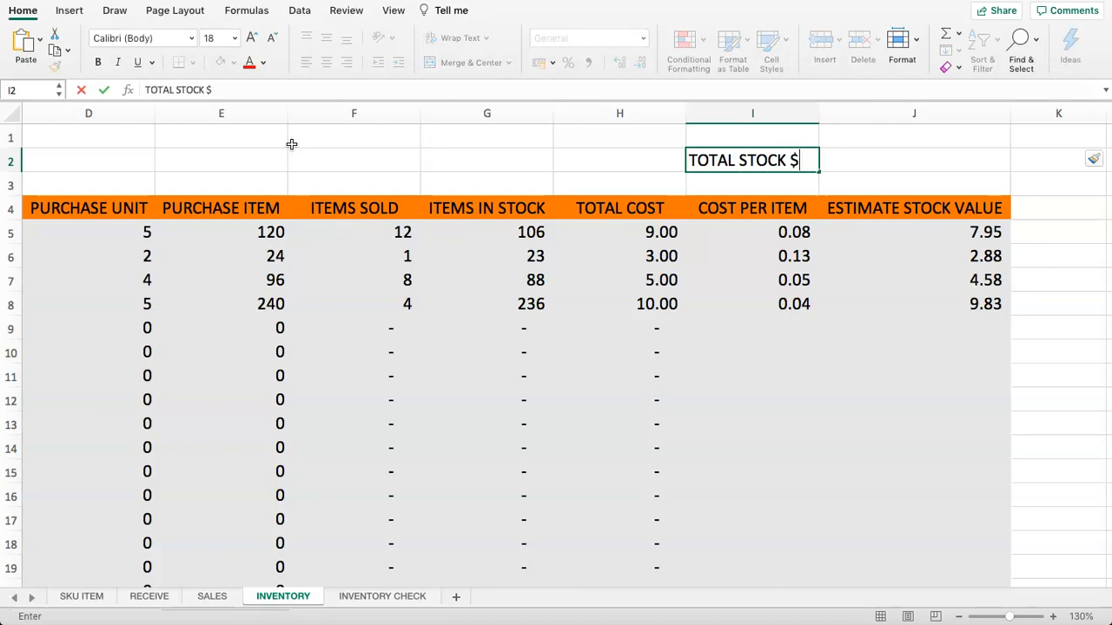
key("Return")
Step: Total the ESTIMATE STOCK VALUE column in cell J2 with =SUM(J5:J33)
key("Up")
key("Right")
type("=SUM(")
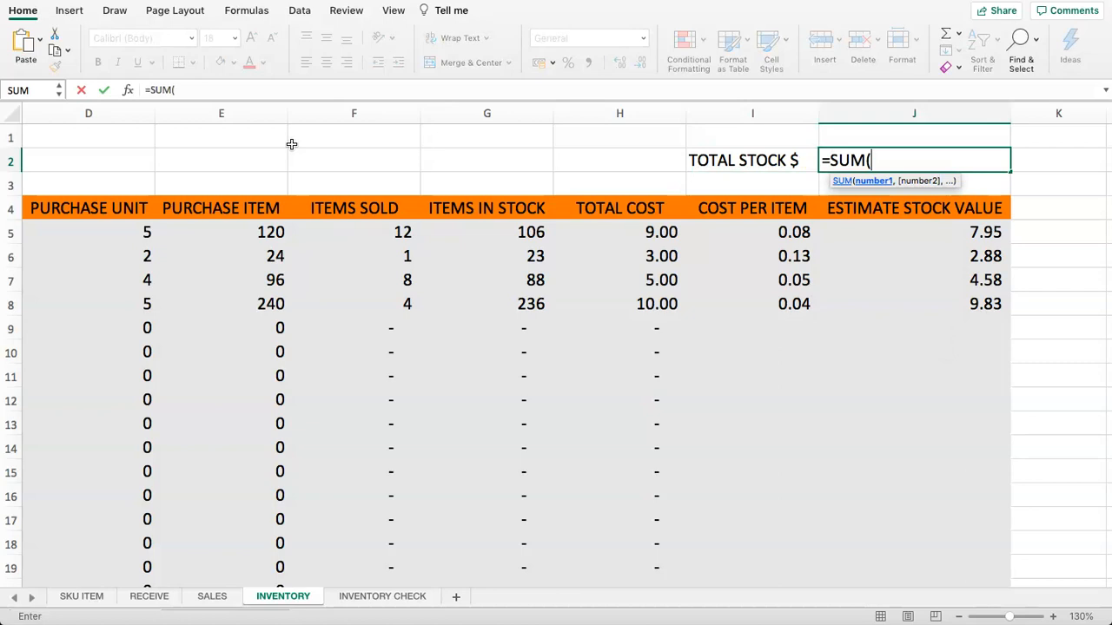
left_click_drag(903, 233, 929, 538)
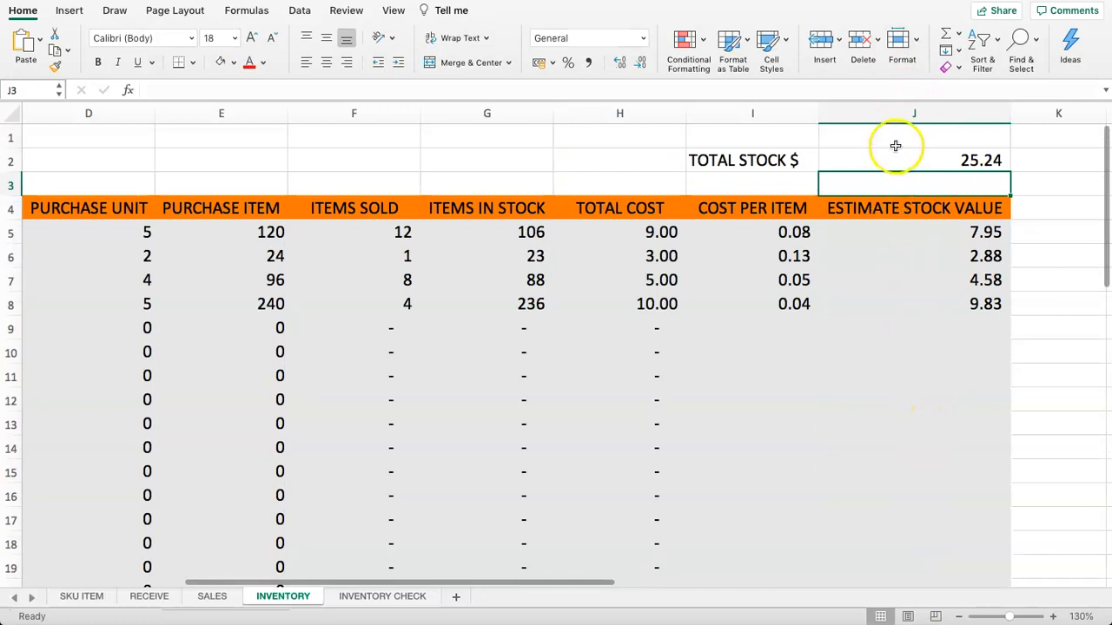
left_click(899, 161)
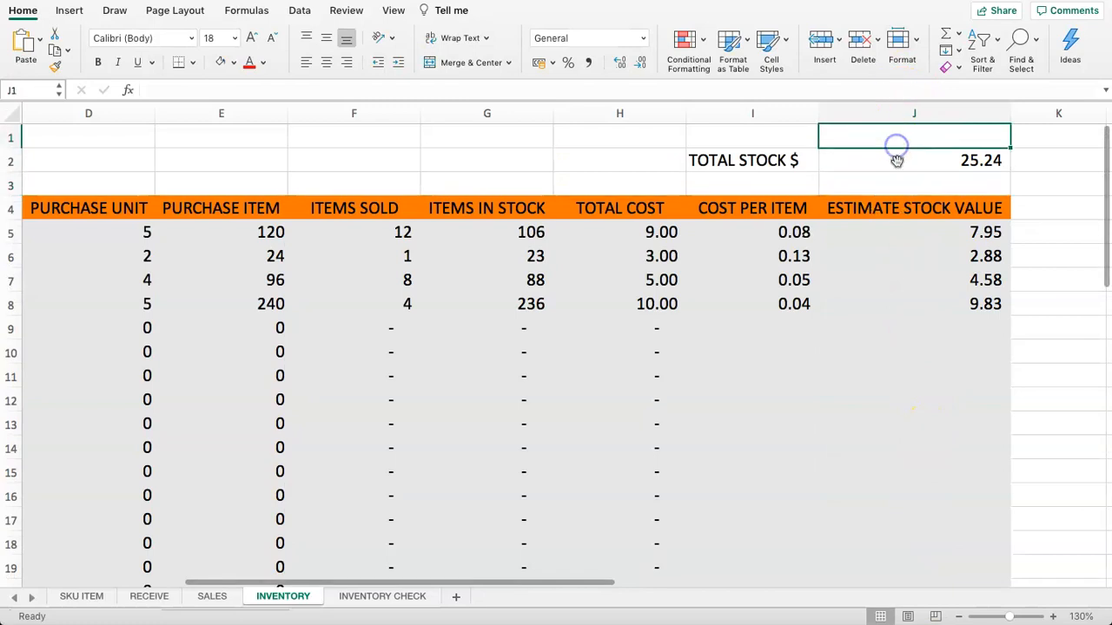
Step: Fill the TOTAL STOCK $ label cell with the header's orange and center its text
left_click(771, 159)
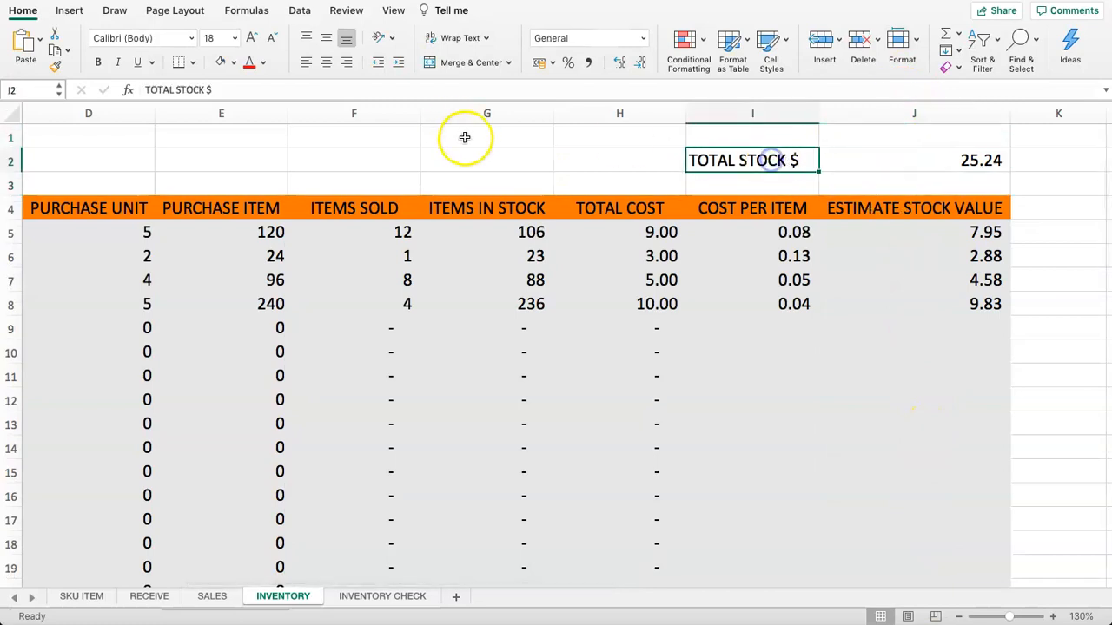
left_click(233, 62)
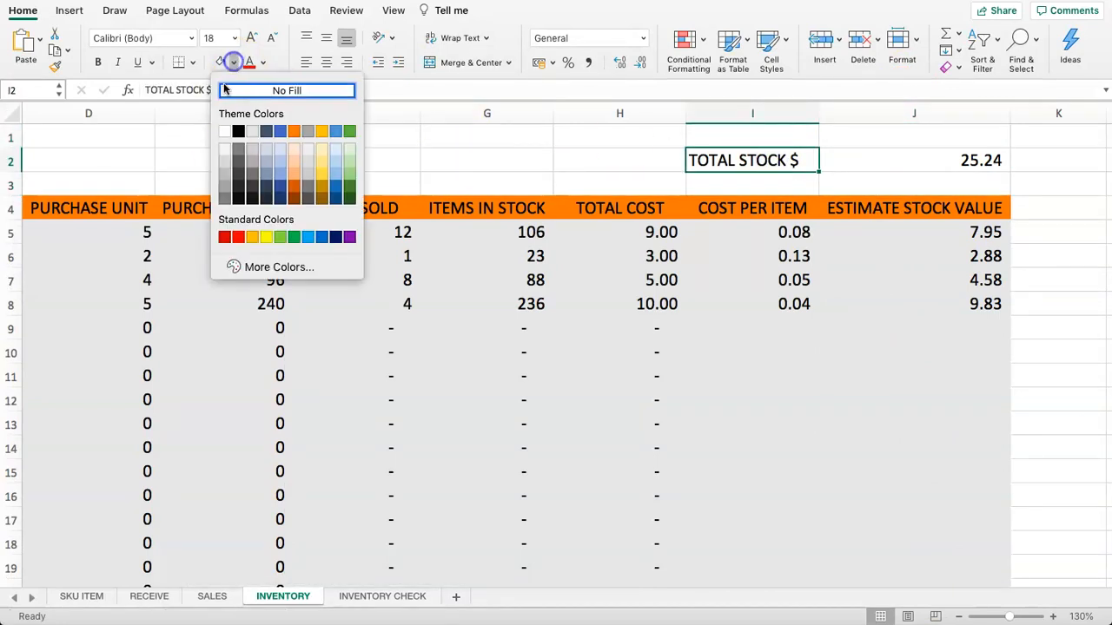
left_click(292, 131)
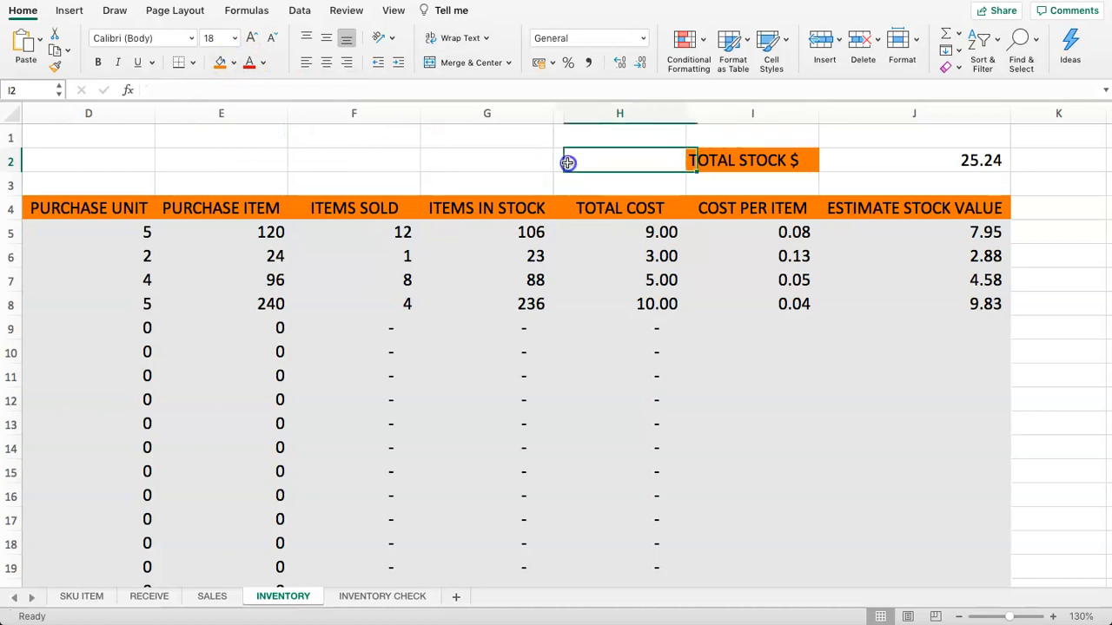
left_click(324, 63)
Step: Apply all borders to total cell J2 and to the INVENTORY table's data rows from row 5 down
left_click(886, 154)
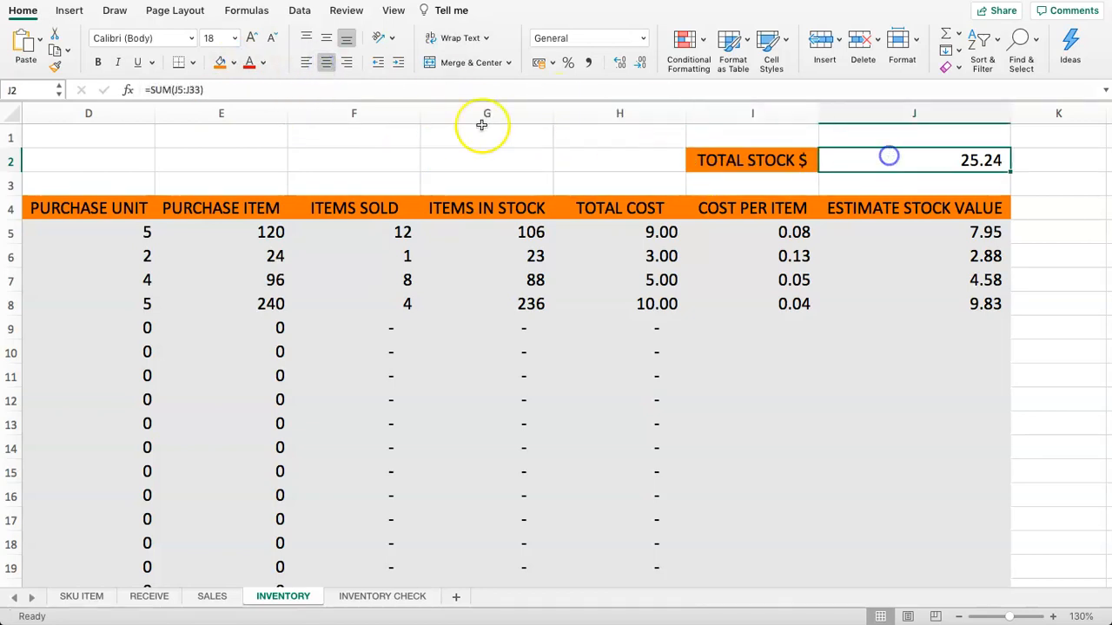
left_click(192, 63)
left_click(223, 208)
left_click(808, 281)
left_click_drag(927, 239, 64, 527)
left_click(178, 62)
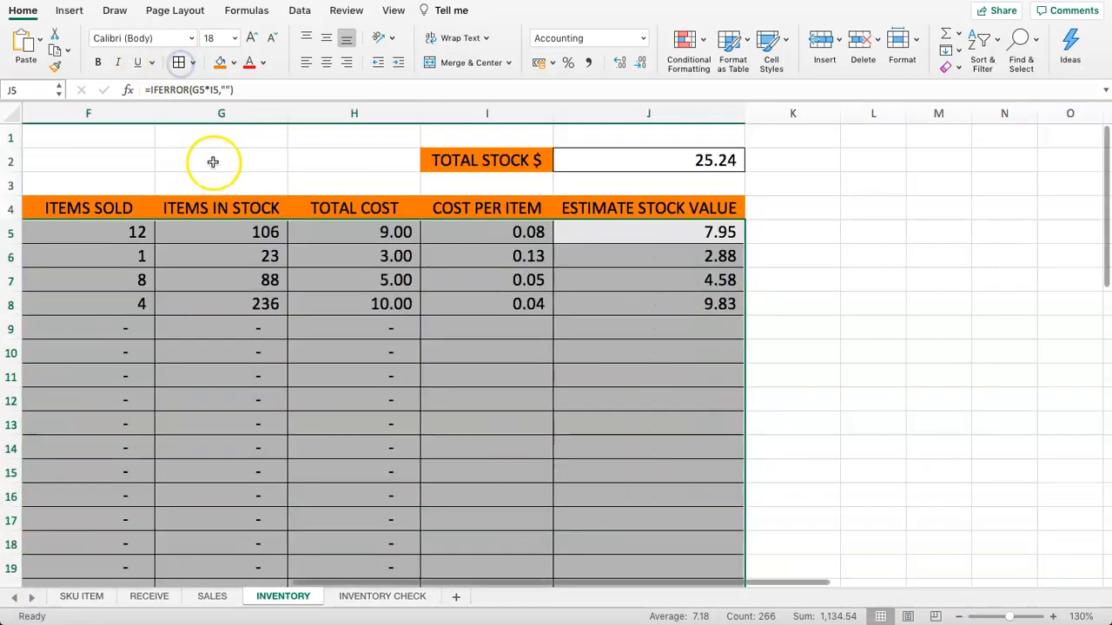
Step: Apply all borders to the data rows of the INVENTORY CHECK sheet, columns A to H from row 2 down
left_click(360, 596)
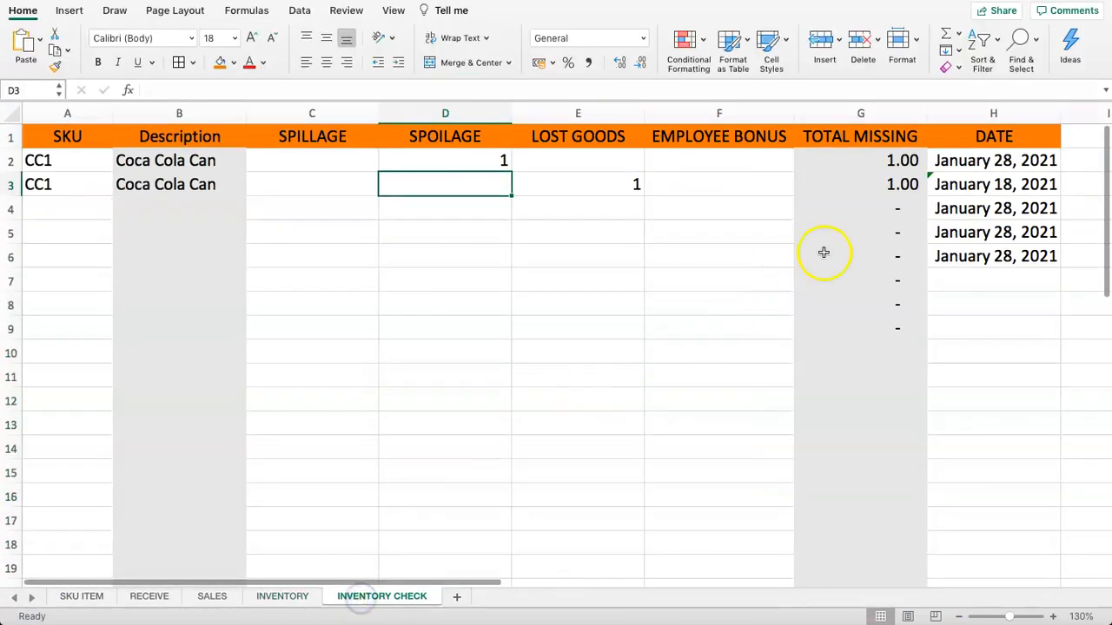
left_click_drag(990, 163, 20, 519)
scroll(99, 324, "up", 10)
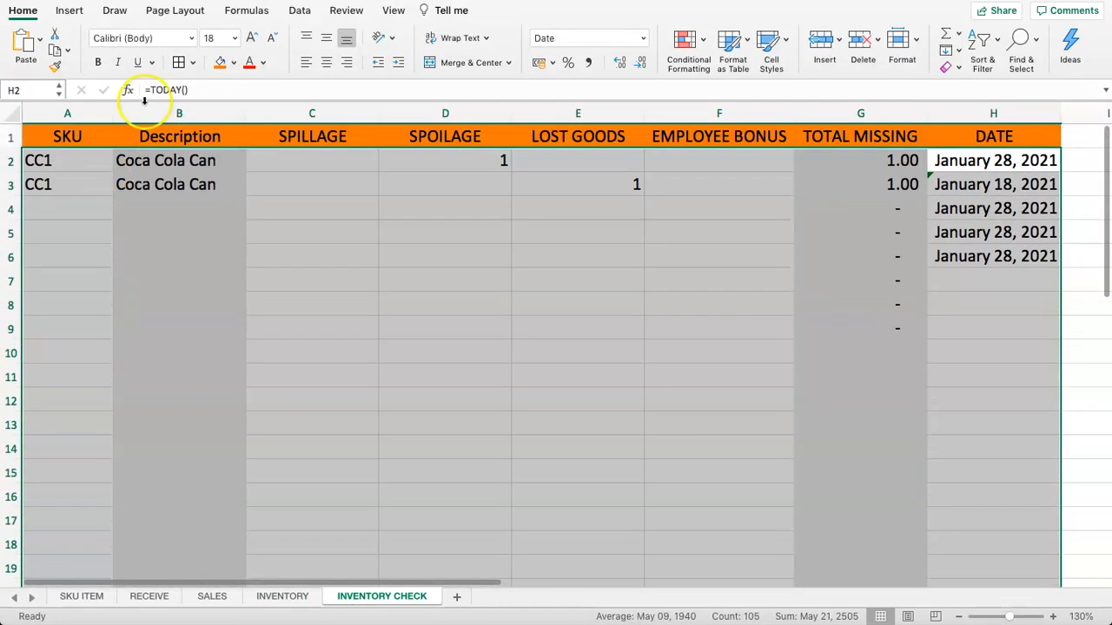
Step: Apply all borders to the data range A2:F30 on the SALES sheet
left_click(211, 595)
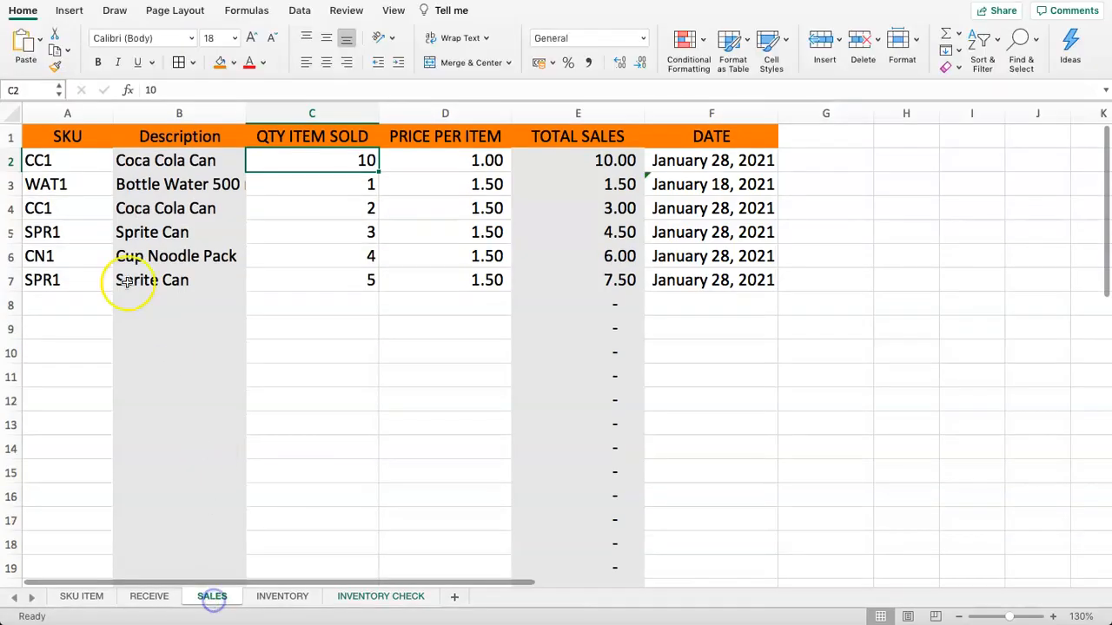
left_click_drag(764, 163, 17, 571)
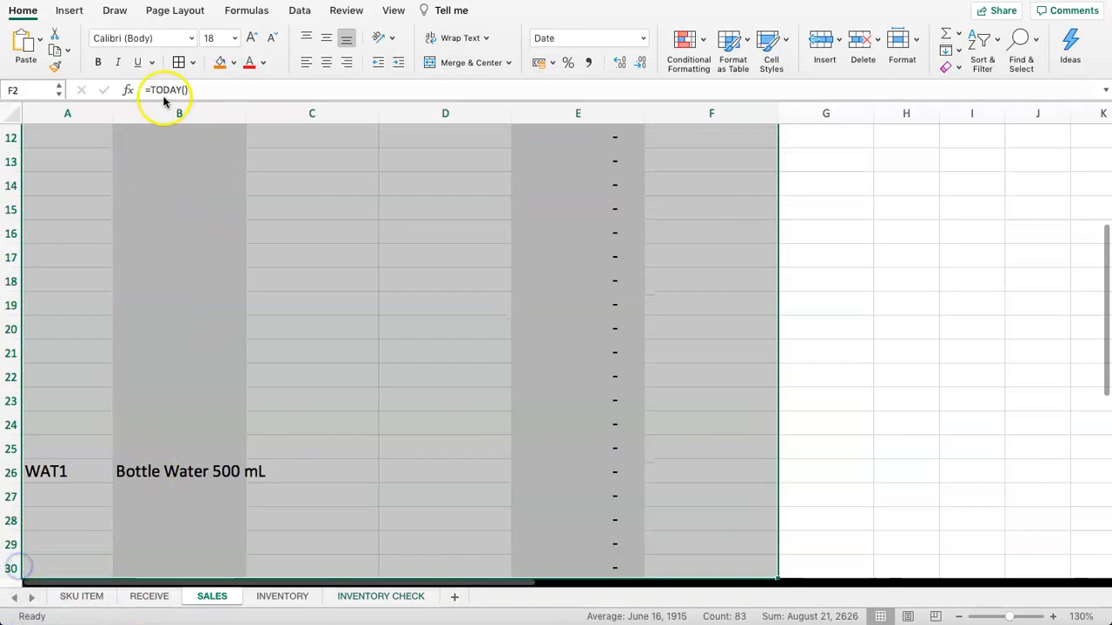
scroll(129, 446, "up", 5)
Step: Apply all borders to the data range A2:I30 on the RECEIVE sheet
left_click(139, 597)
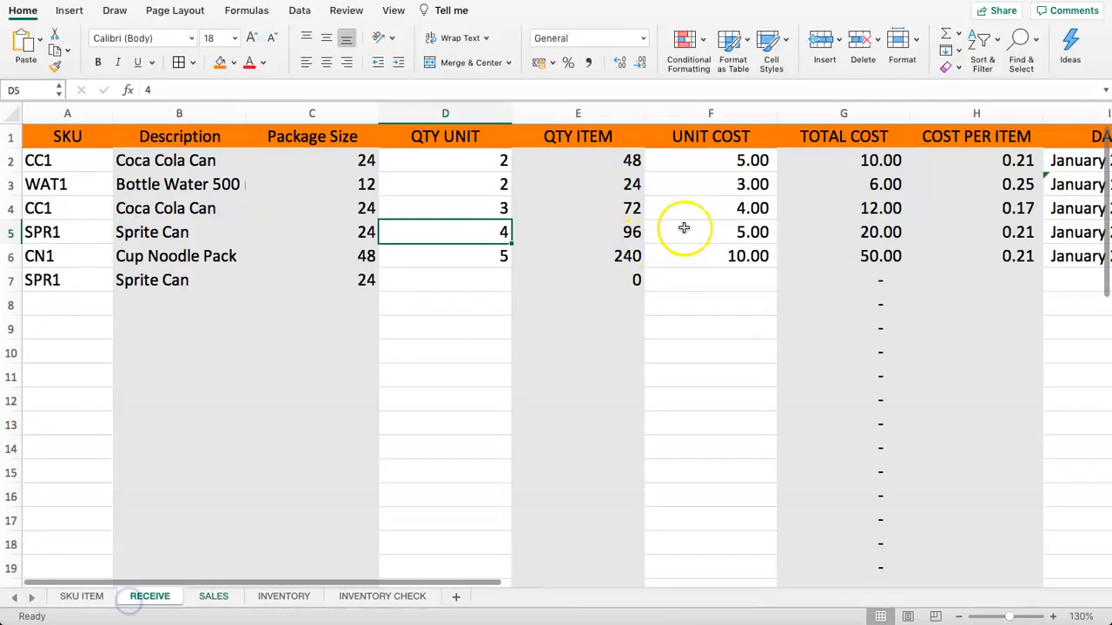
left_click_drag(62, 108, 1092, 388)
left_click_drag(1092, 432, 653, 524)
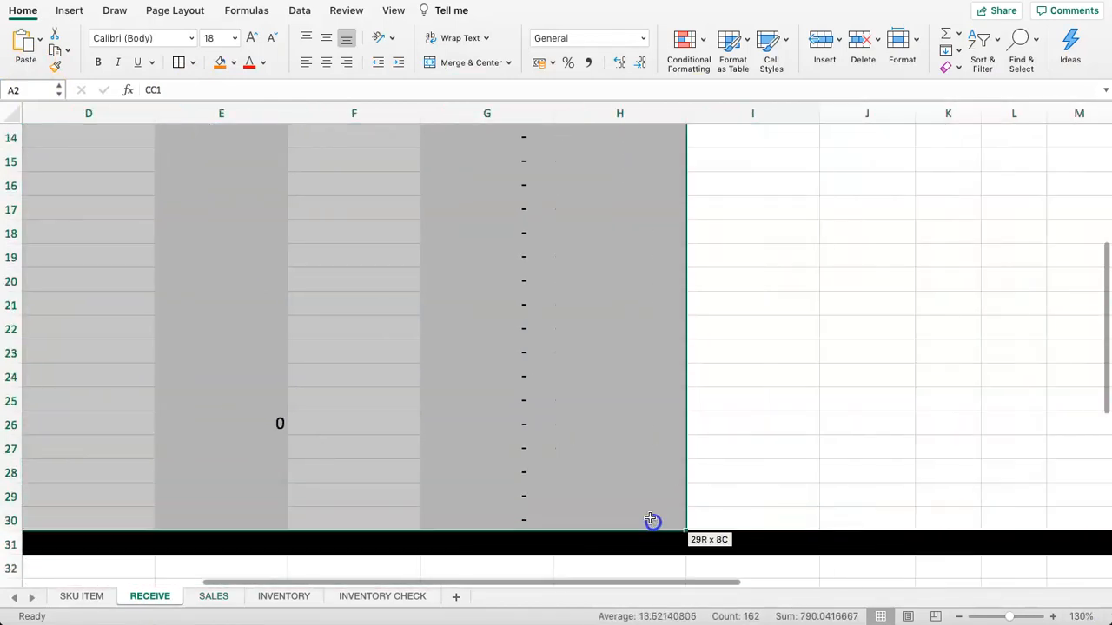
scroll(519, 281, "up", 5)
key("shift+Right")
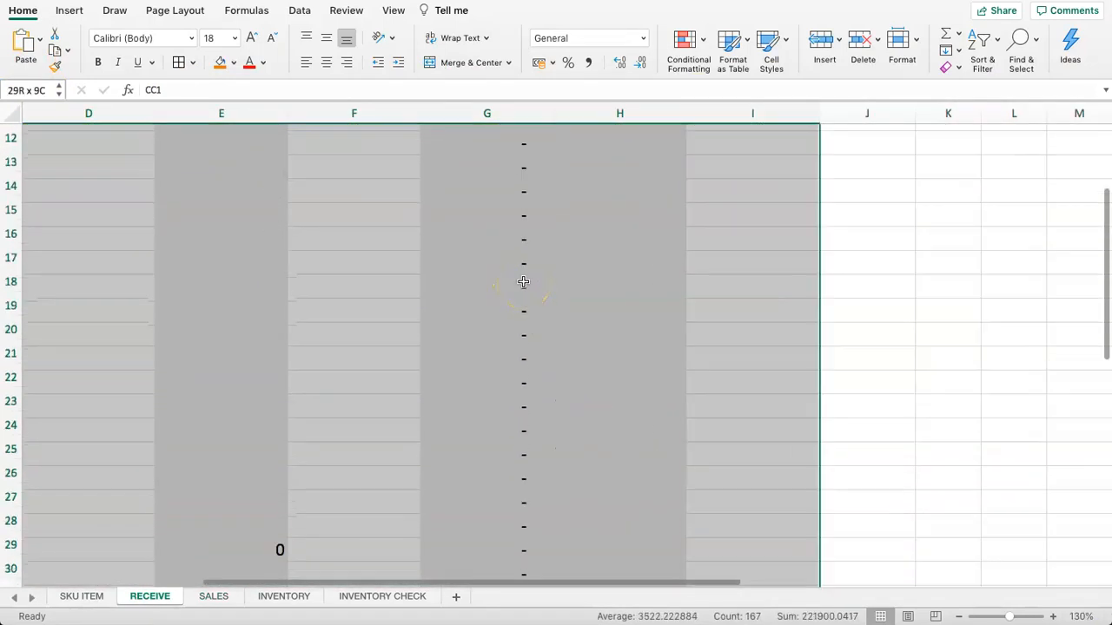
scroll(156, 347, "up", 5)
scroll(157, 347, "left", 3)
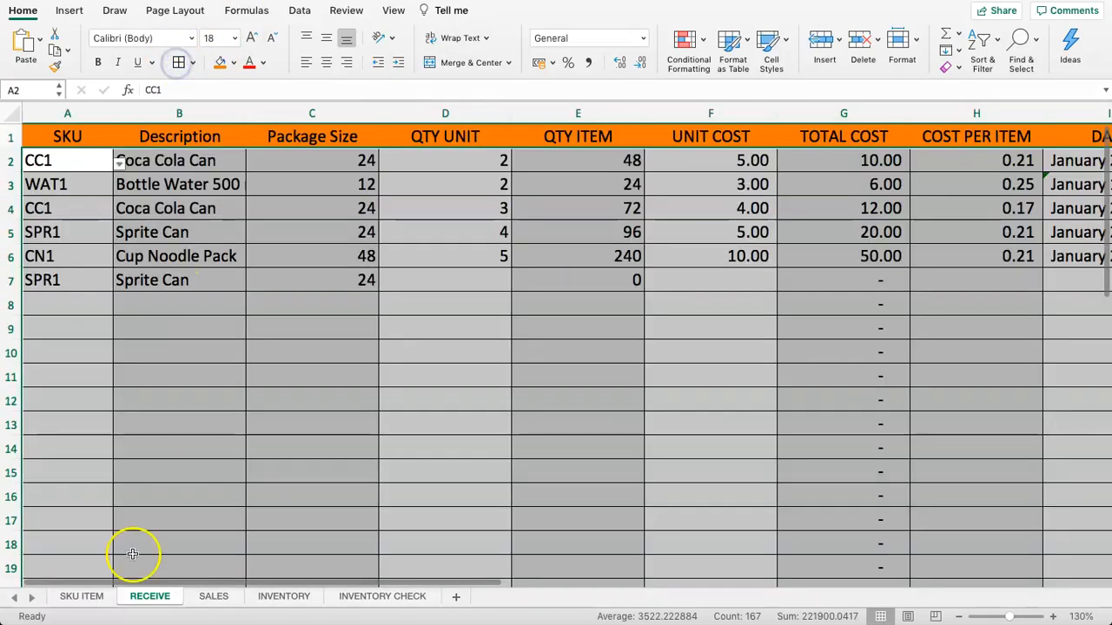
Step: Apply all borders to the SKU ITEM sheet's data rows, columns A to C from row 2 down
left_click(82, 596)
scroll(44, 226, "up", 1)
left_click_drag(82, 161, 342, 225)
left_click(179, 62)
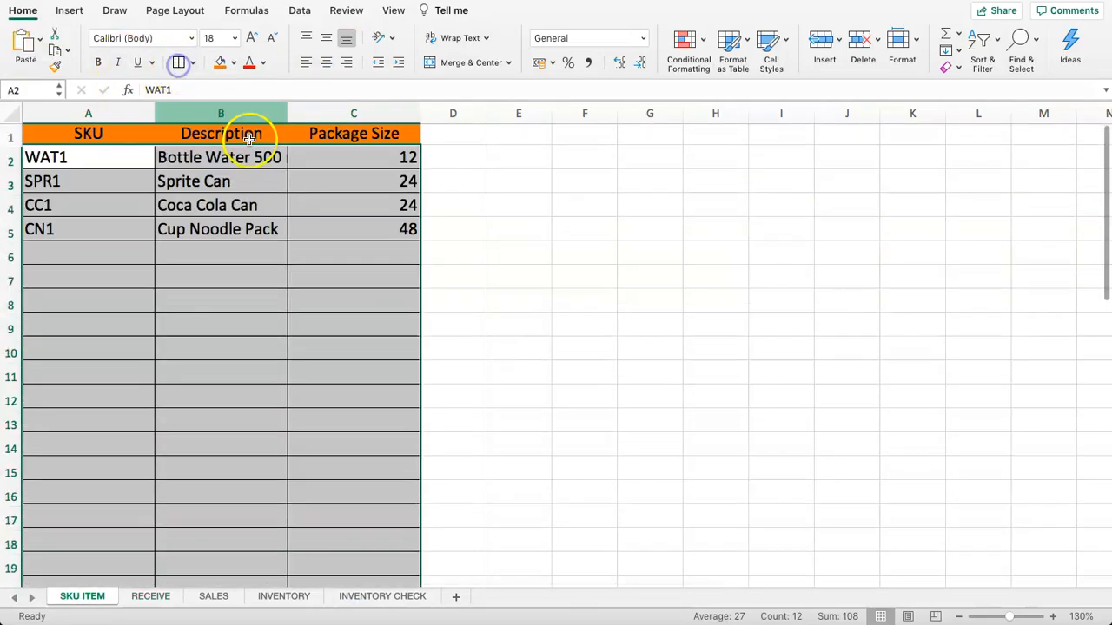
Step: Add a new item in row 6 of the SKU ITEM sheet: SKU COF, description Coffee, package size 22
left_click(271, 165)
left_click(73, 263)
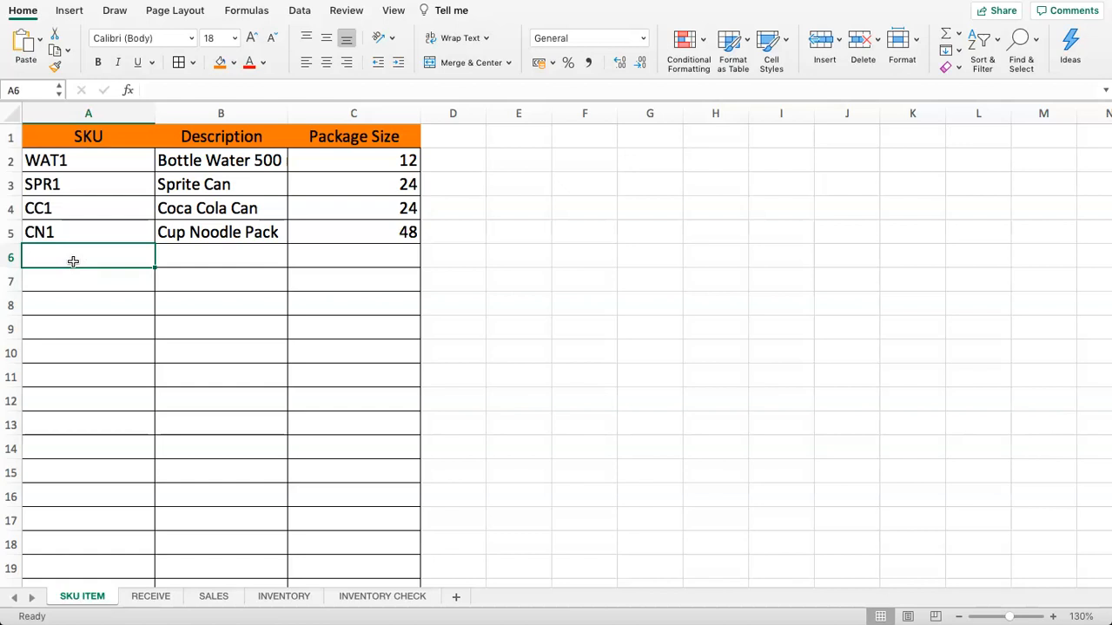
type("CO")
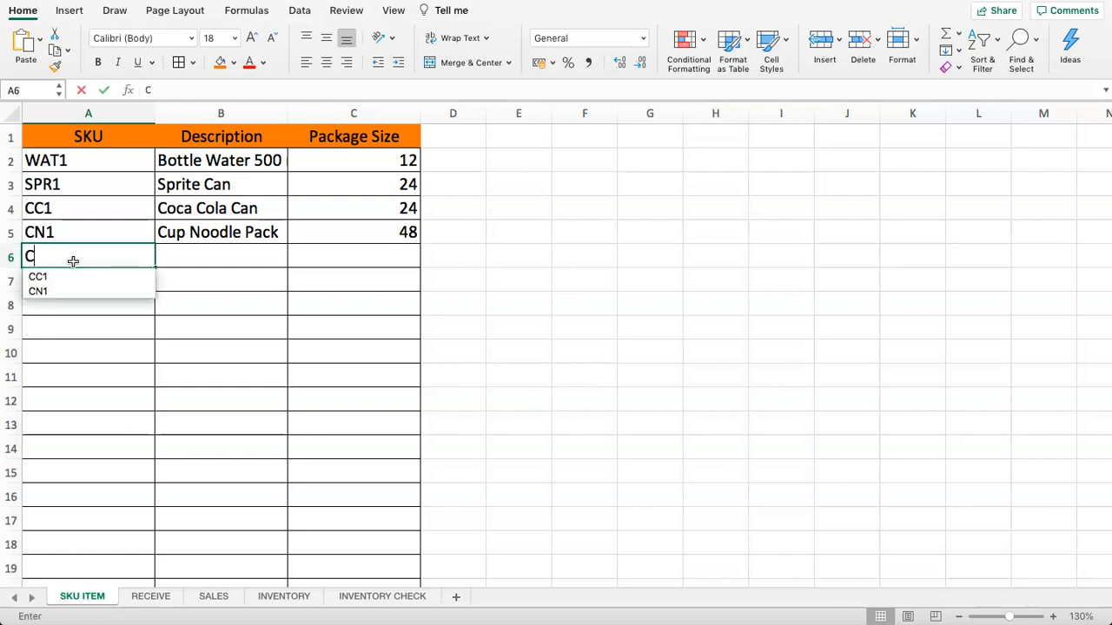
key("Tab")
type("COf")
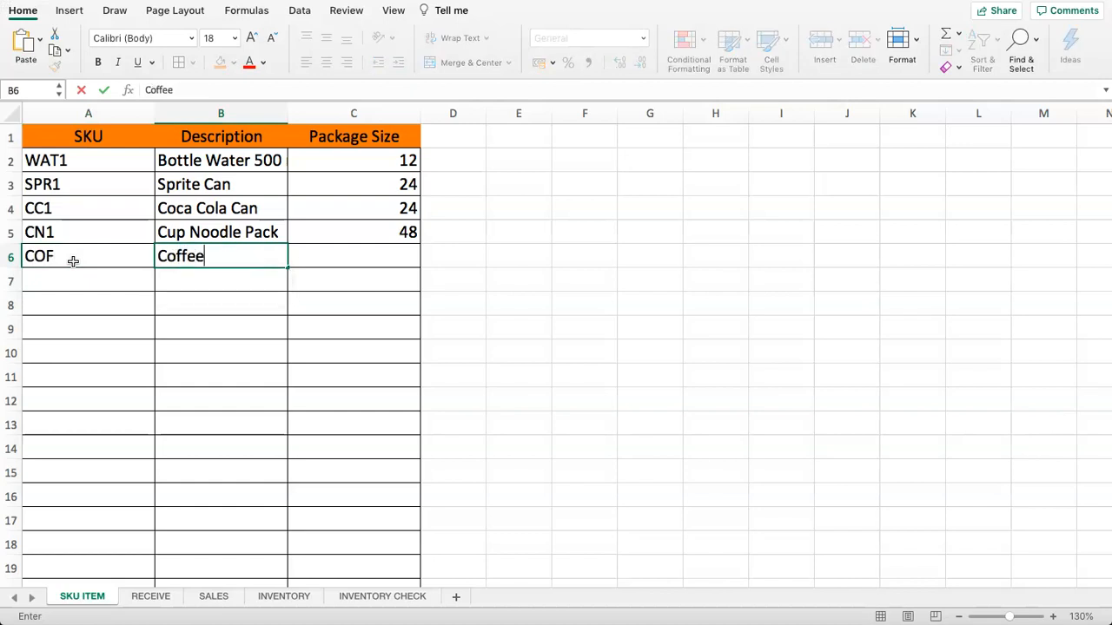
key("Tab")
type("22")
key("Return")
Step: Choose COF as the SKU in row 8 of the RECEIVE sheet
left_click(144, 596)
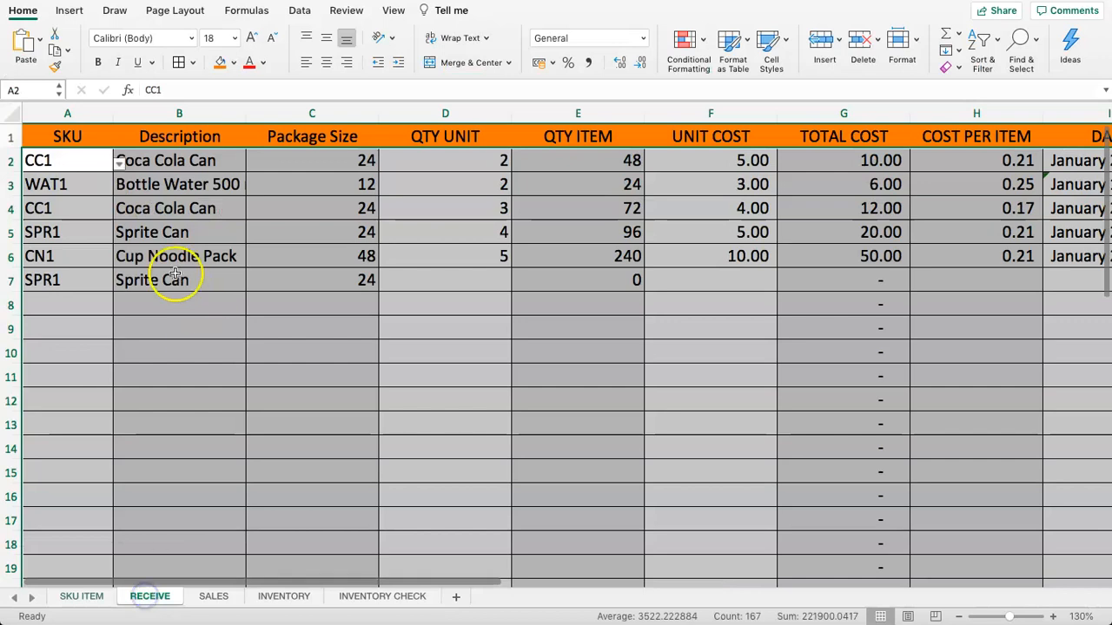
left_click(52, 304)
left_click(118, 313)
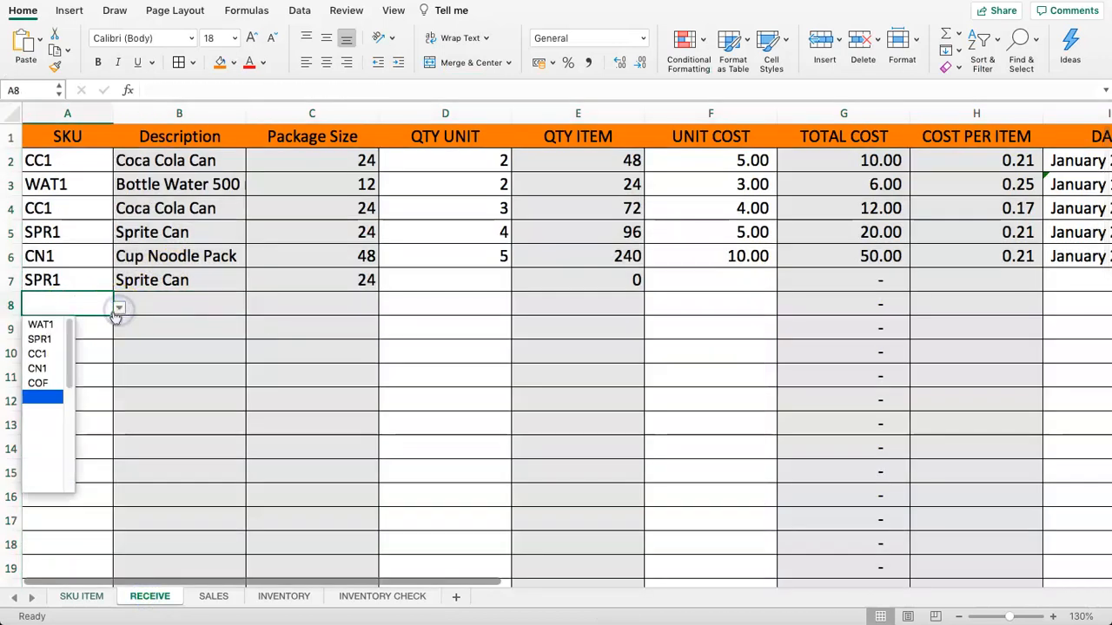
left_click(39, 382)
Step: Inspect the Description lookup formulas in B7 and B8 to compare their references
left_click(173, 301)
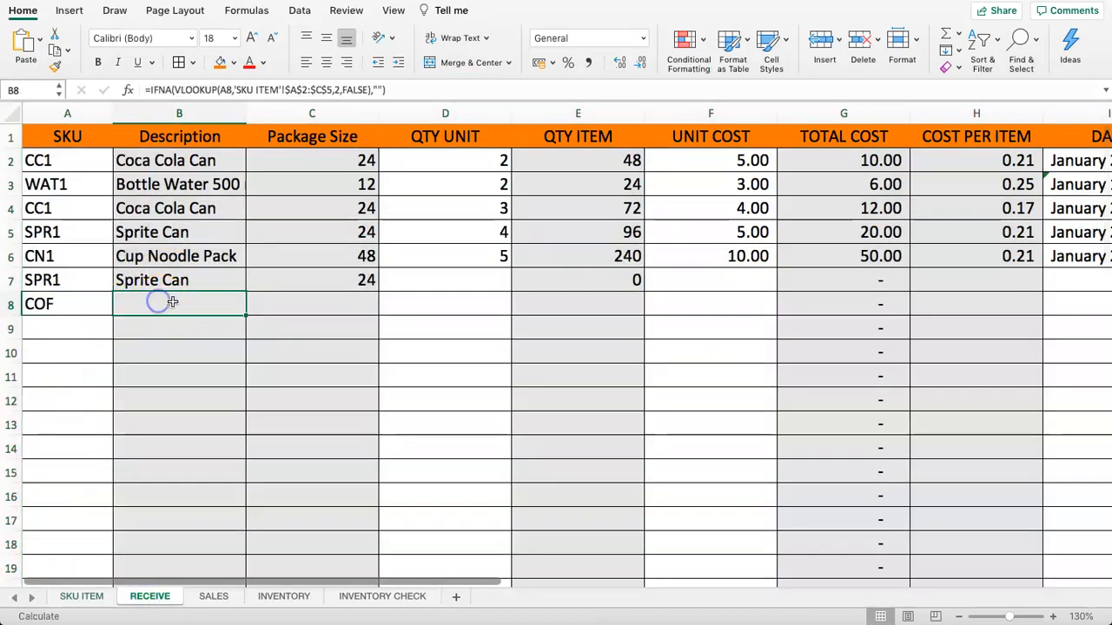
left_click(178, 278)
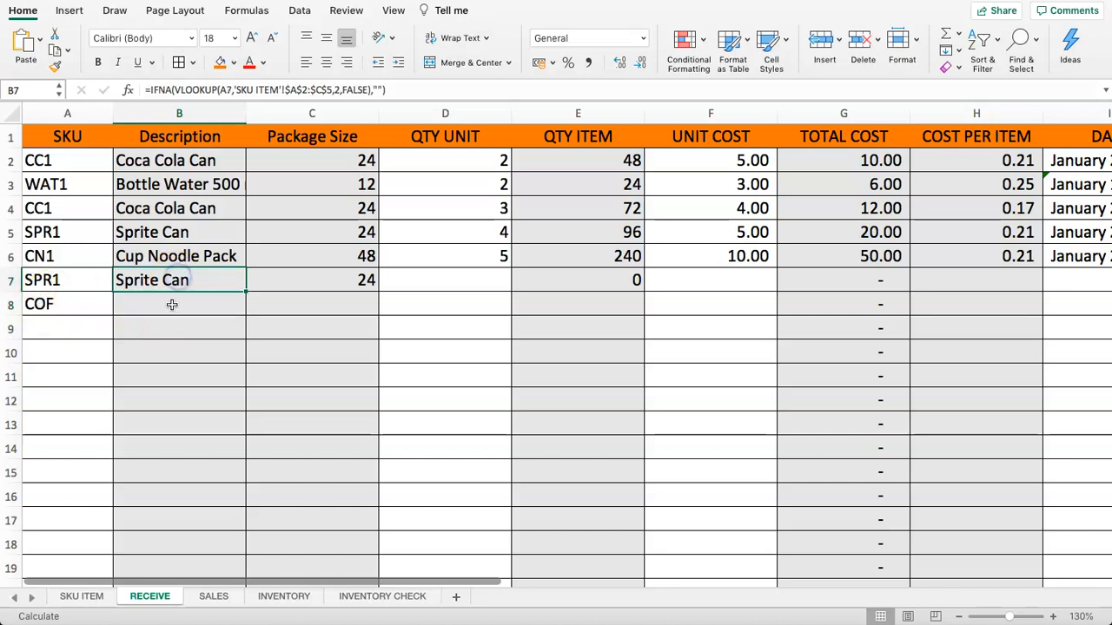
left_click(208, 306)
double_click(189, 313)
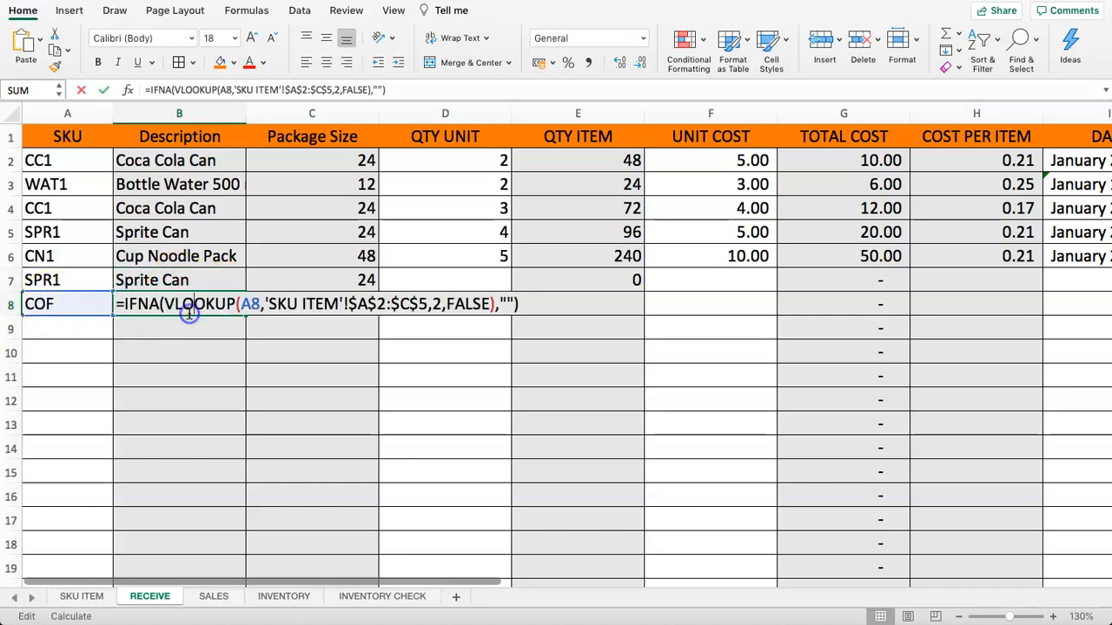
key("Escape")
double_click(169, 313)
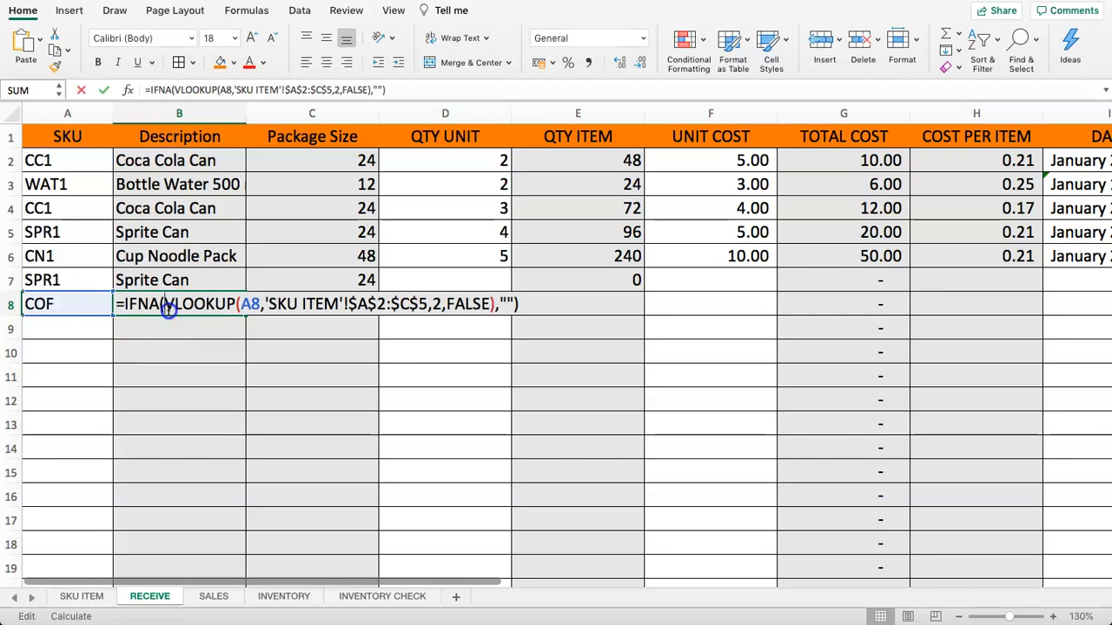
key("Escape")
Step: Try to refill the Description formula from B7 down over the COF row
left_click(217, 289)
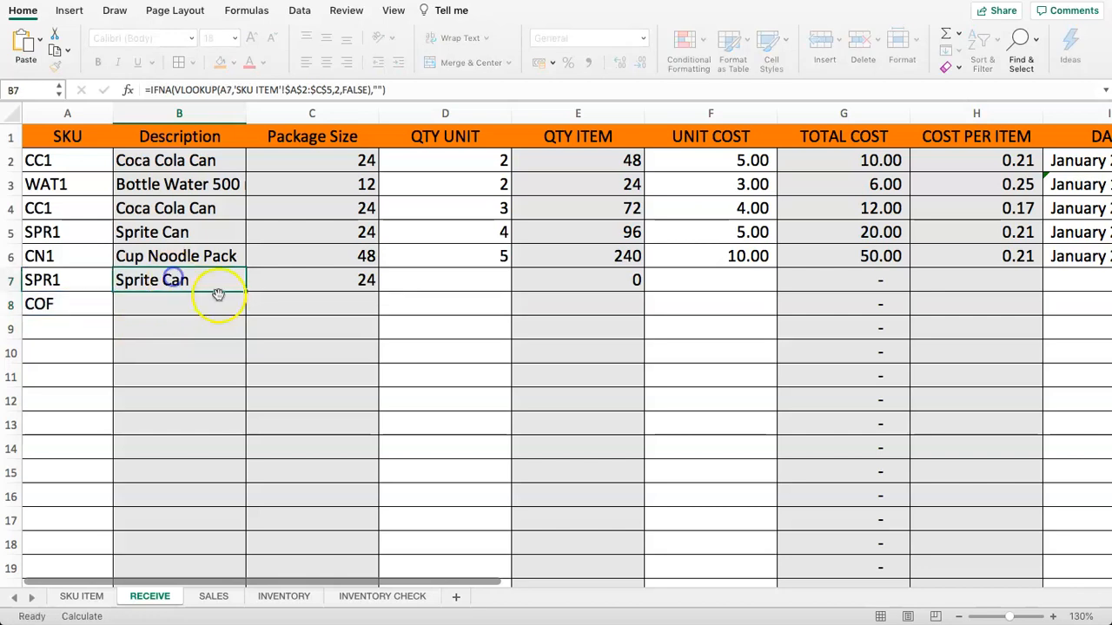
left_click_drag(246, 292, 247, 341)
left_click(159, 305)
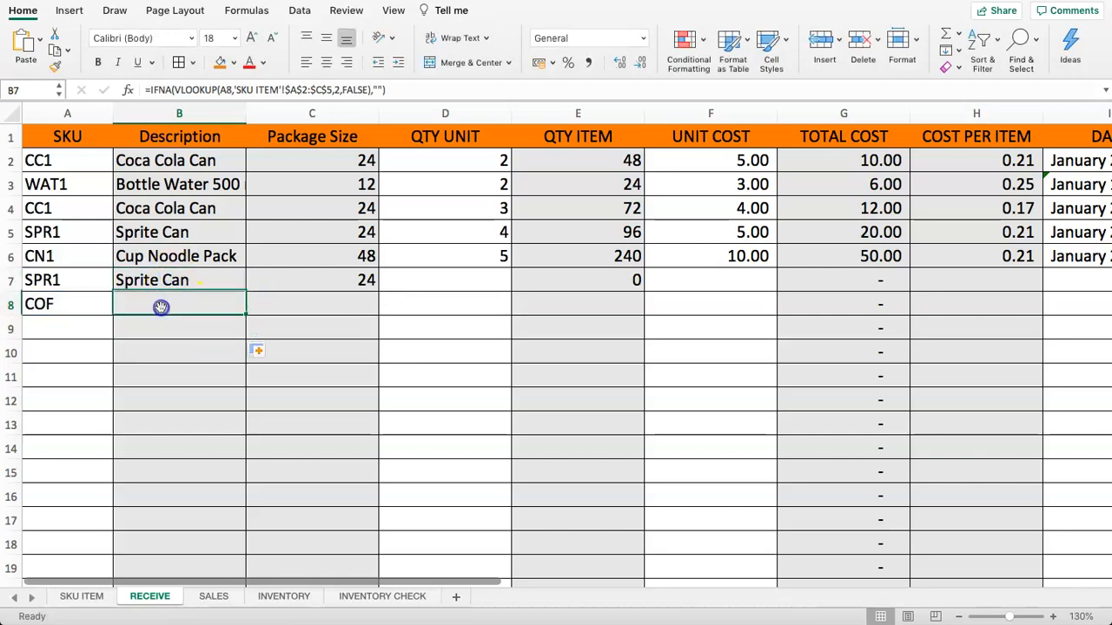
Step: Compare the item list on the SKU ITEM sheet with the lookup ranges in the RECEIVE sheet's Description and Package Size formulas
left_click(52, 306)
left_click(73, 596)
left_click(200, 253)
left_click(217, 231)
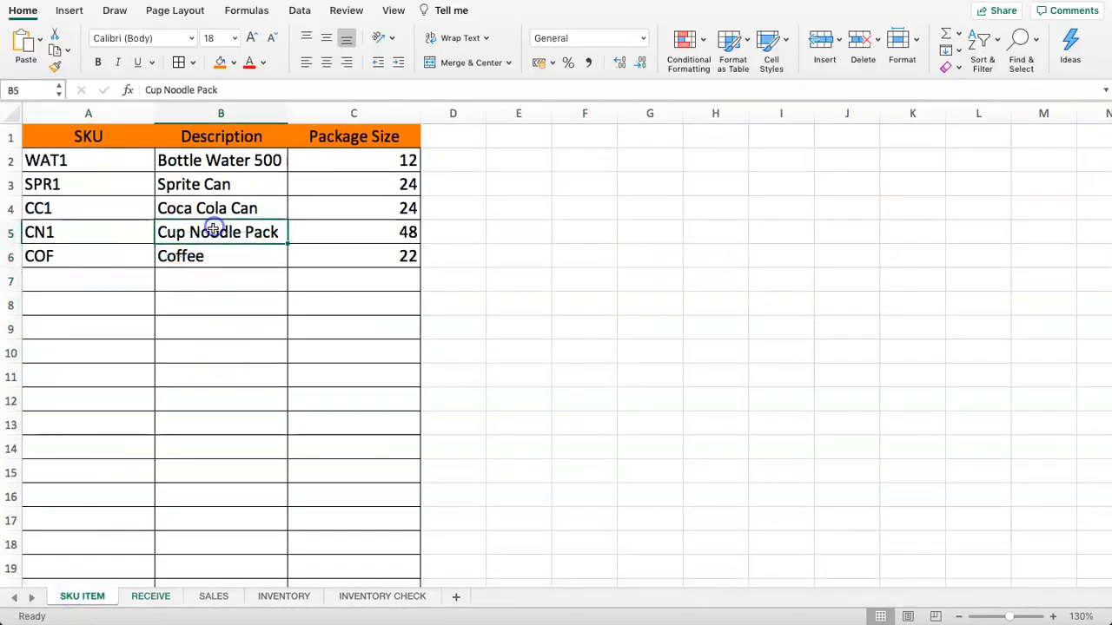
left_click(148, 596)
left_click(180, 315)
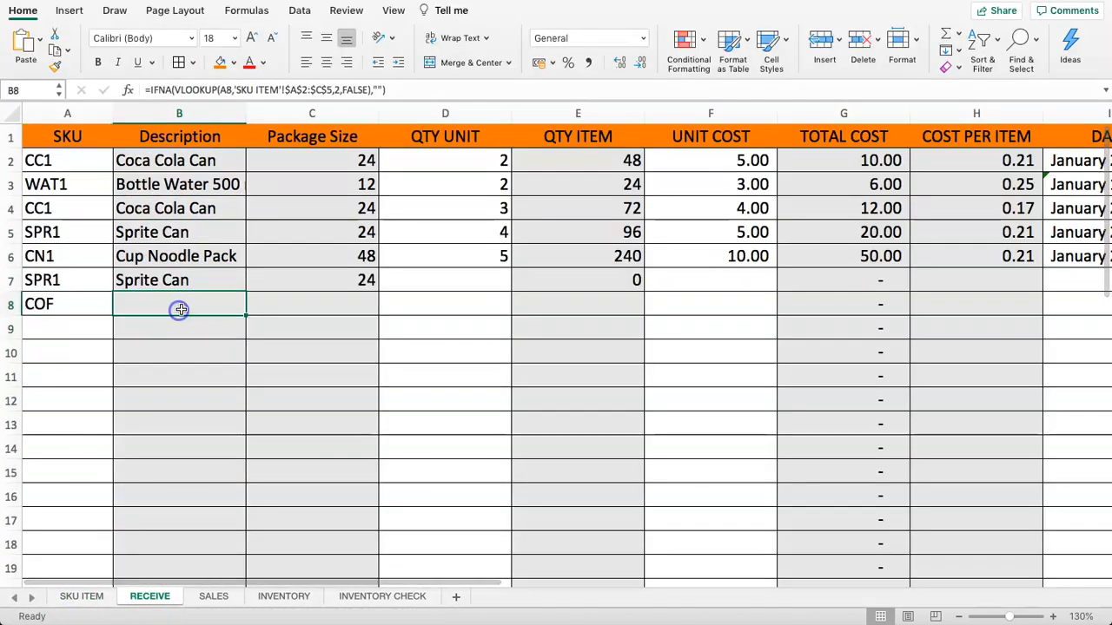
left_click(268, 312)
left_click(313, 278)
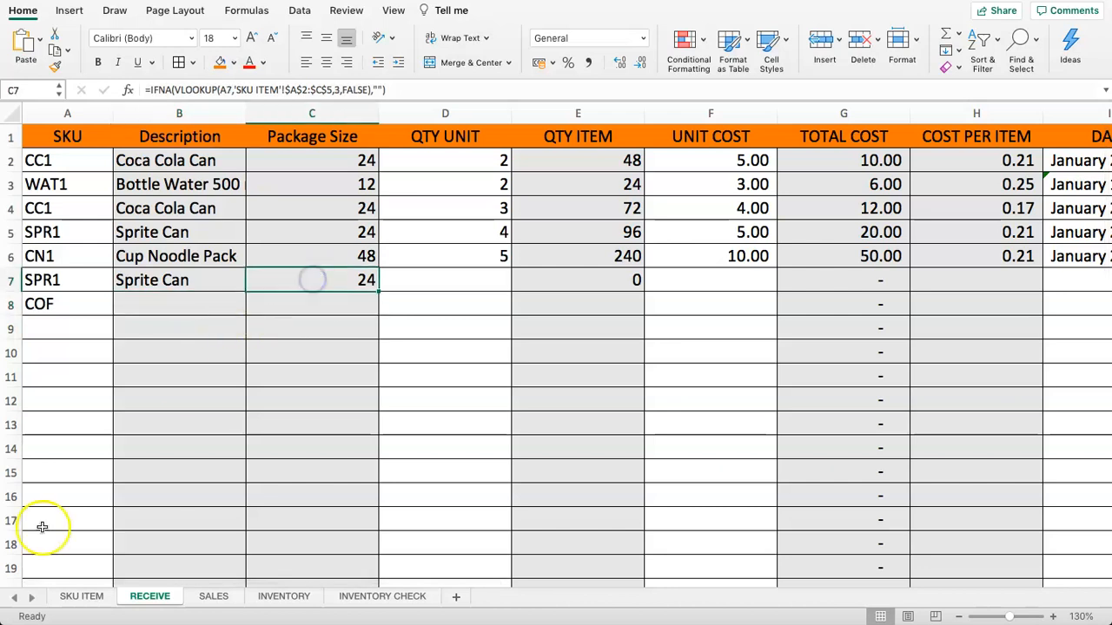
left_click(73, 304)
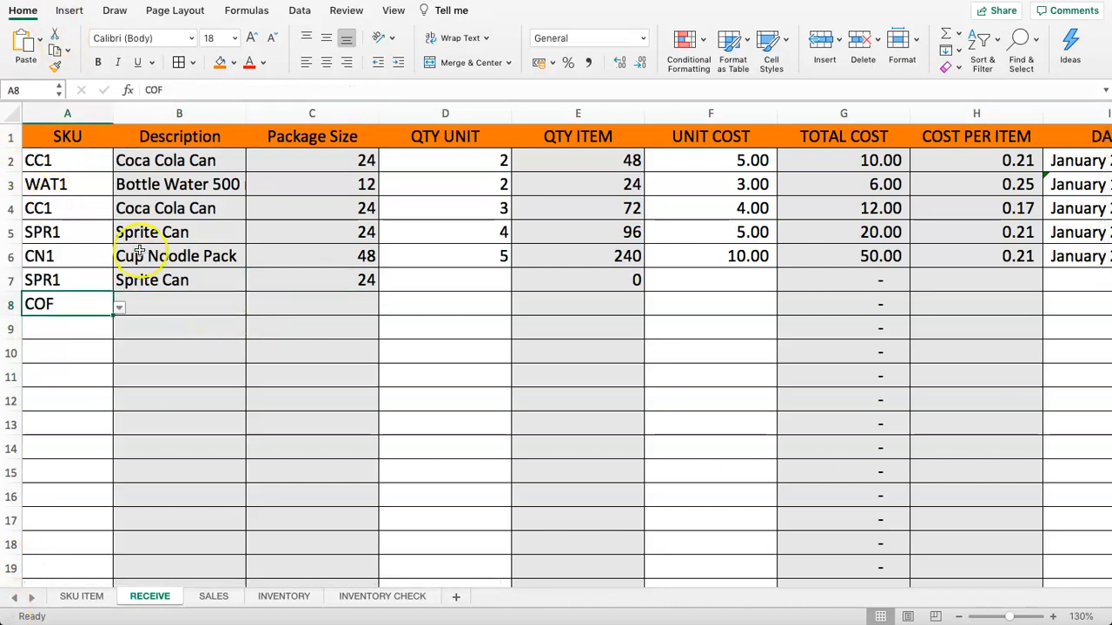
left_click(175, 307)
left_click(206, 281)
left_click(210, 305)
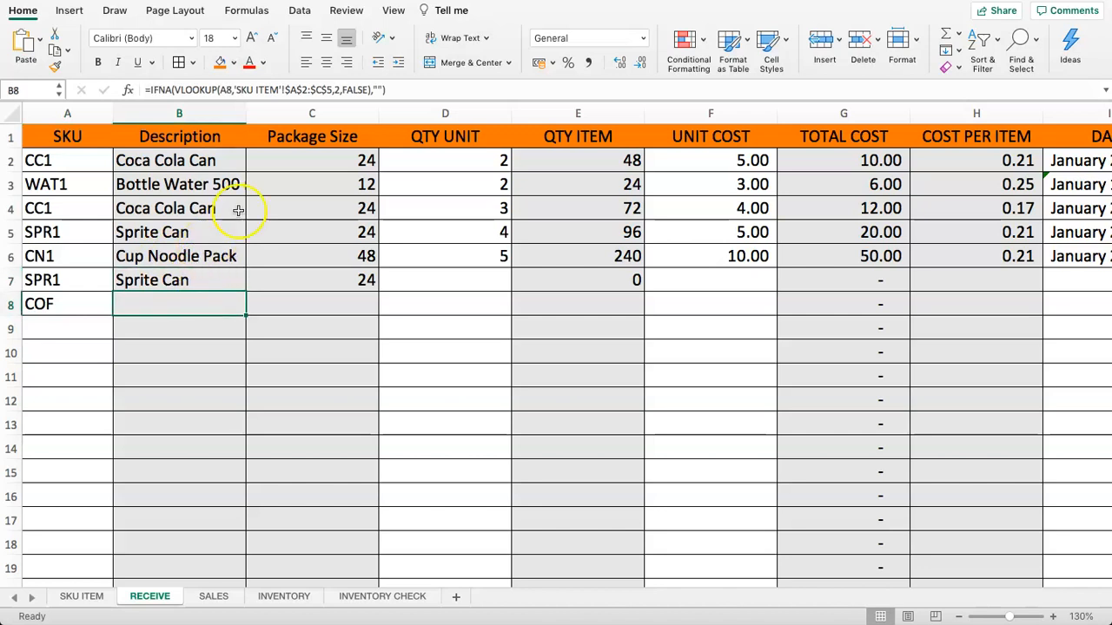
Step: Extend the SKU ITEM lookup range in the Description formula in B2 past row 5 and fill the formula down the column
left_click(217, 160)
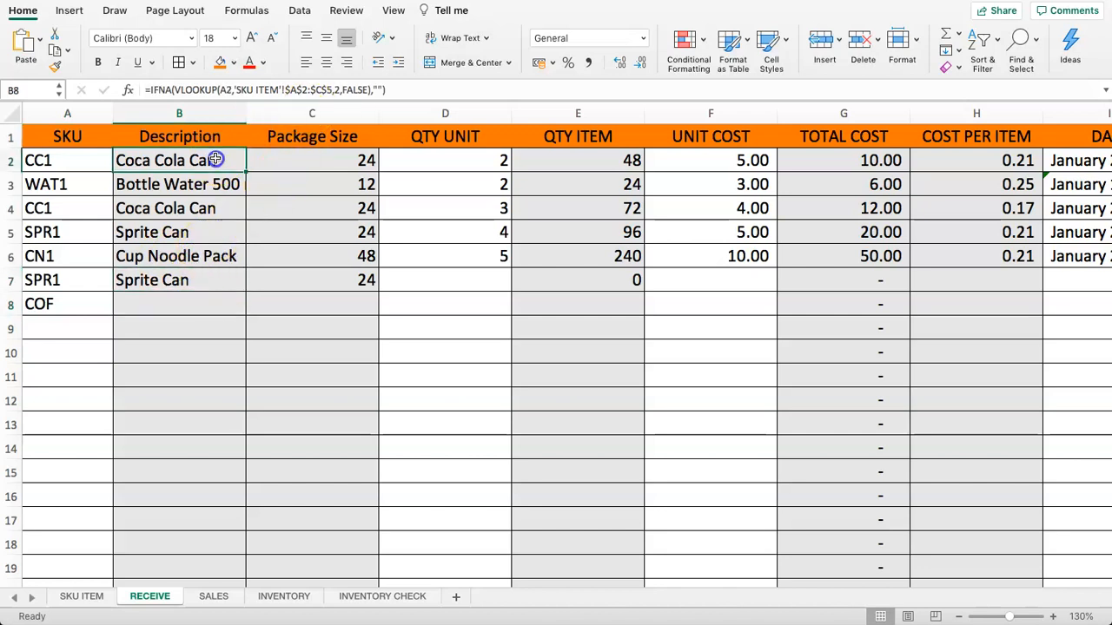
left_click(323, 89)
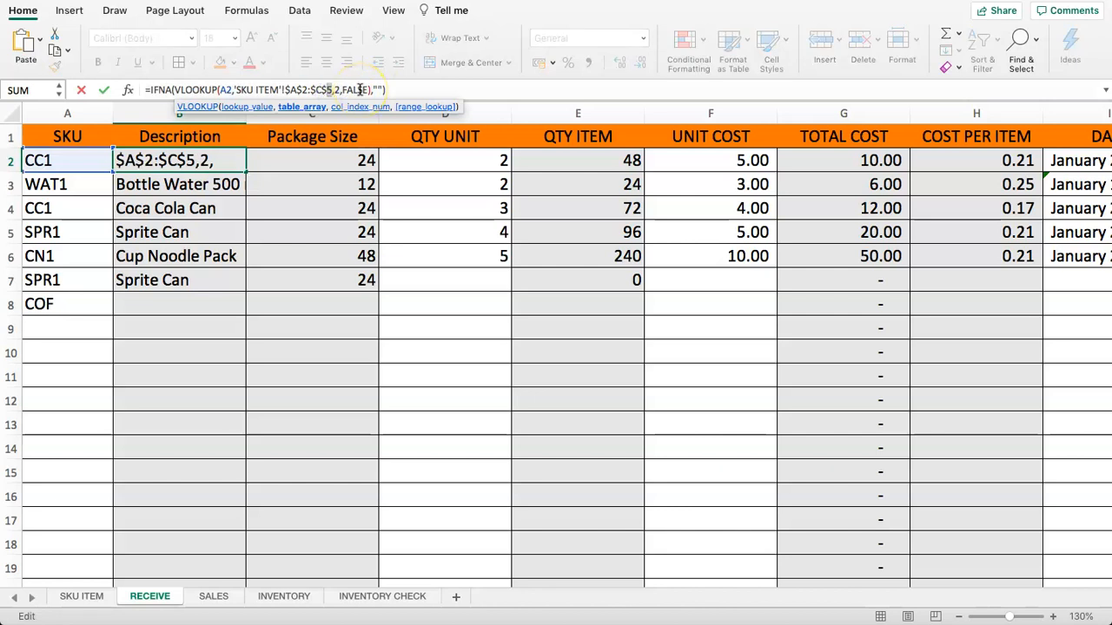
key("Return")
left_click(206, 157)
double_click(247, 171)
left_click(235, 278)
left_click(215, 305)
Step: Change the end row of the lookup range in C7's Package Size formula to 30
left_click(361, 280)
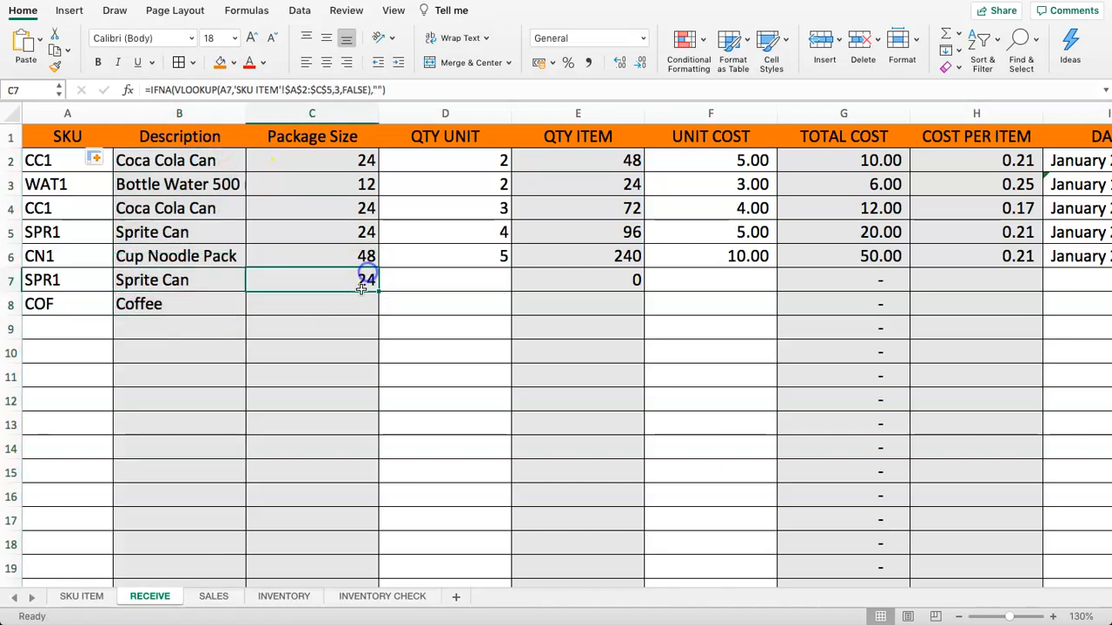
left_click(328, 90)
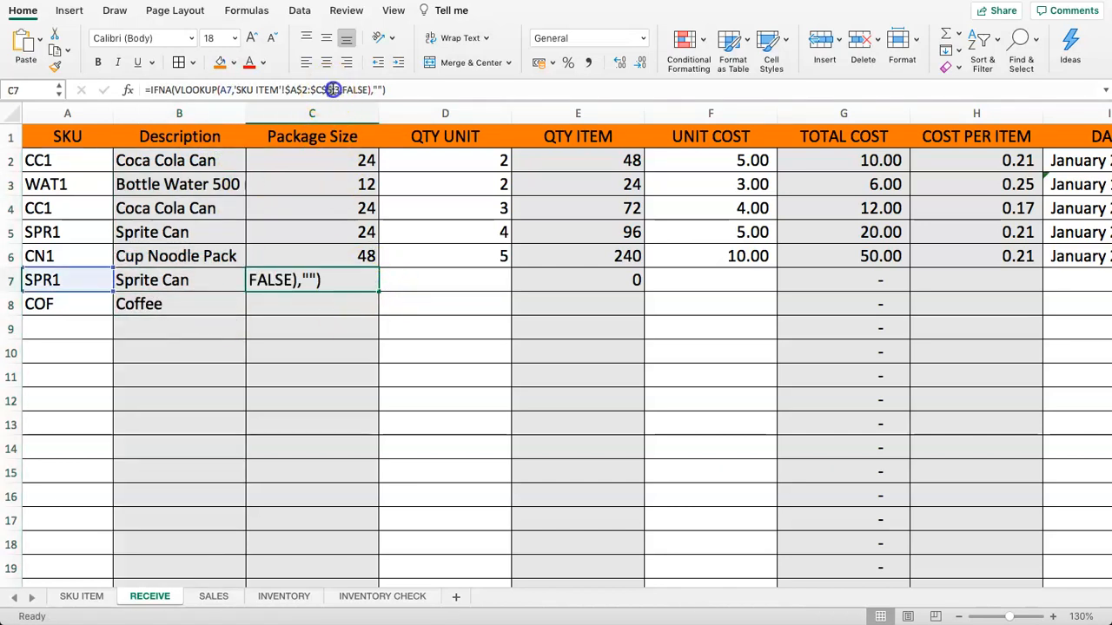
key("BackSpace")
type("30")
key("Return")
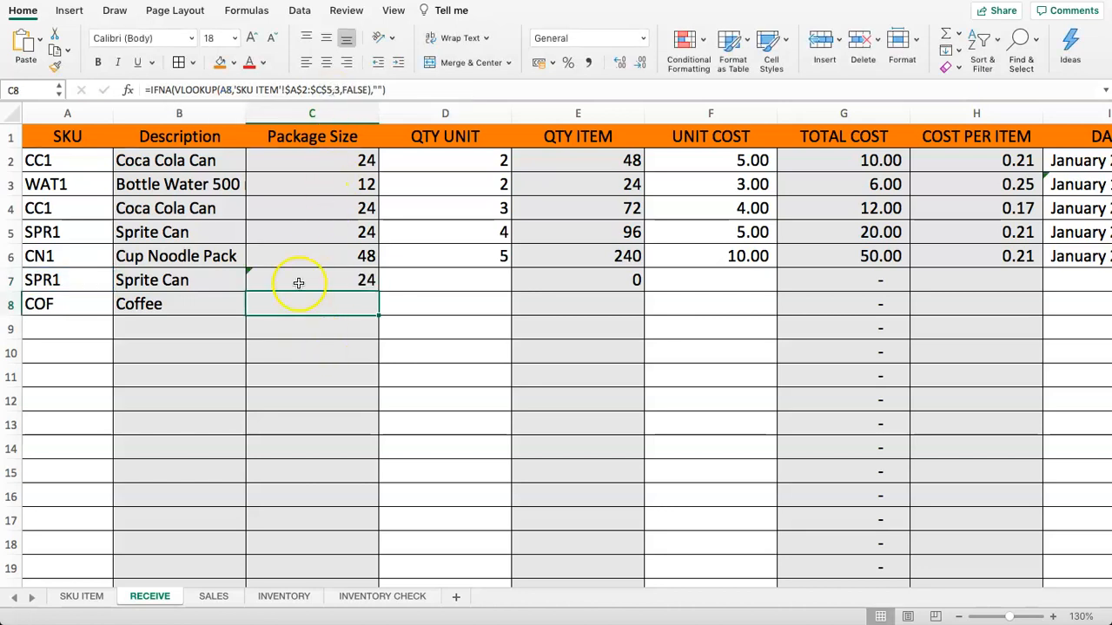
Step: Extend the lookup range in C2's Package Size formula to $C$30 and fill the formula down the column
left_click(360, 167)
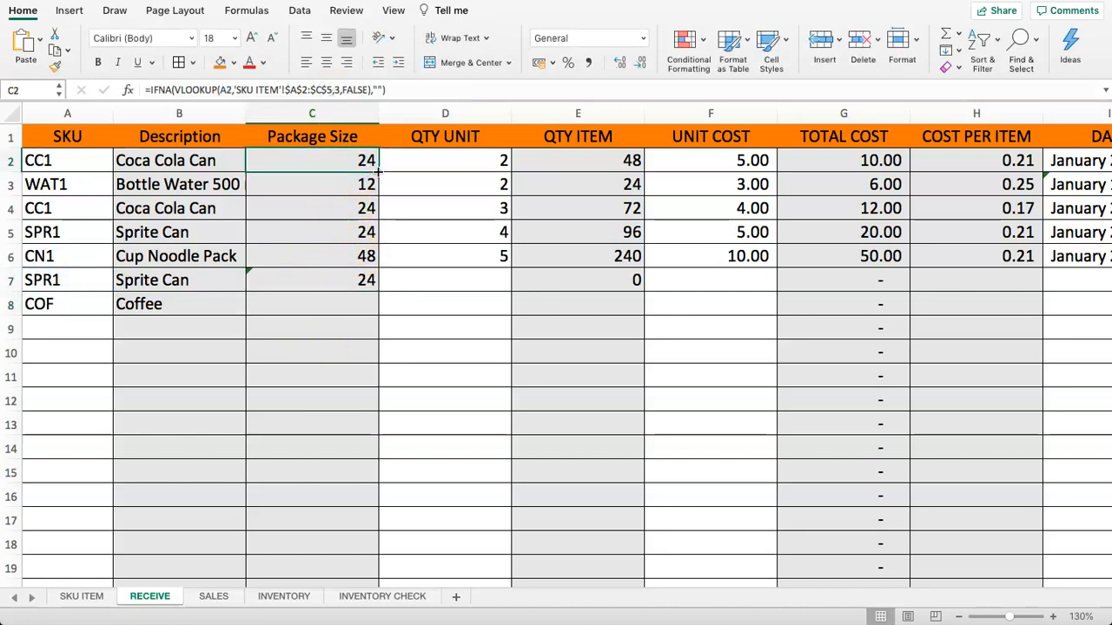
left_click(328, 89)
type("30")
key("Return")
left_click(363, 165)
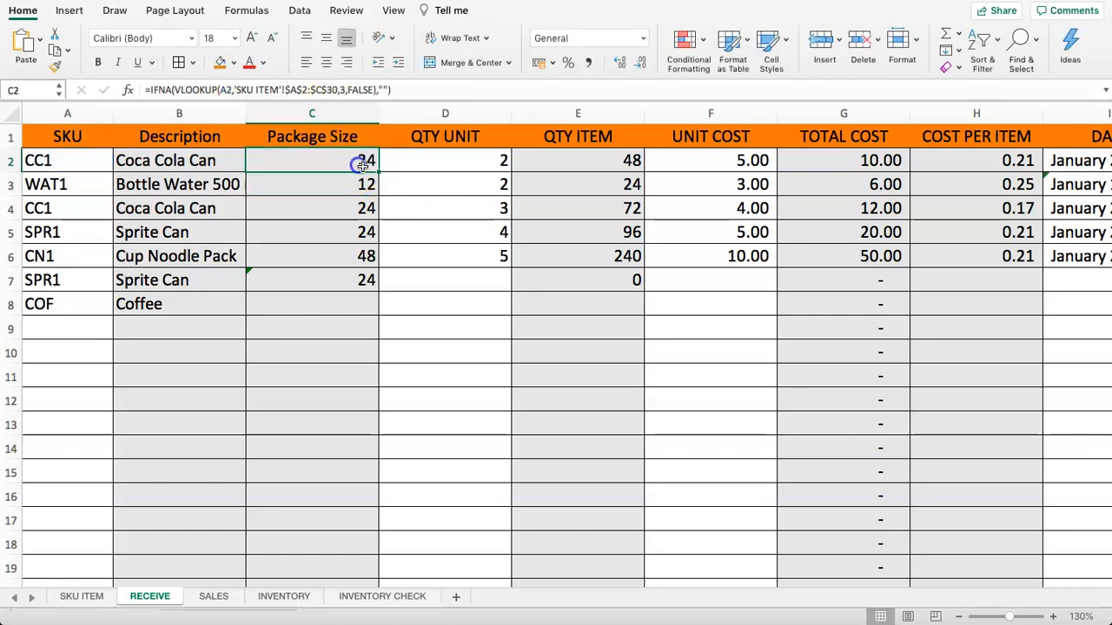
double_click(380, 173)
Step: Enter a QTY UNIT of 10 for the Sprite Can in row 7 and 1 for the Coffee in row 8
left_click(475, 285)
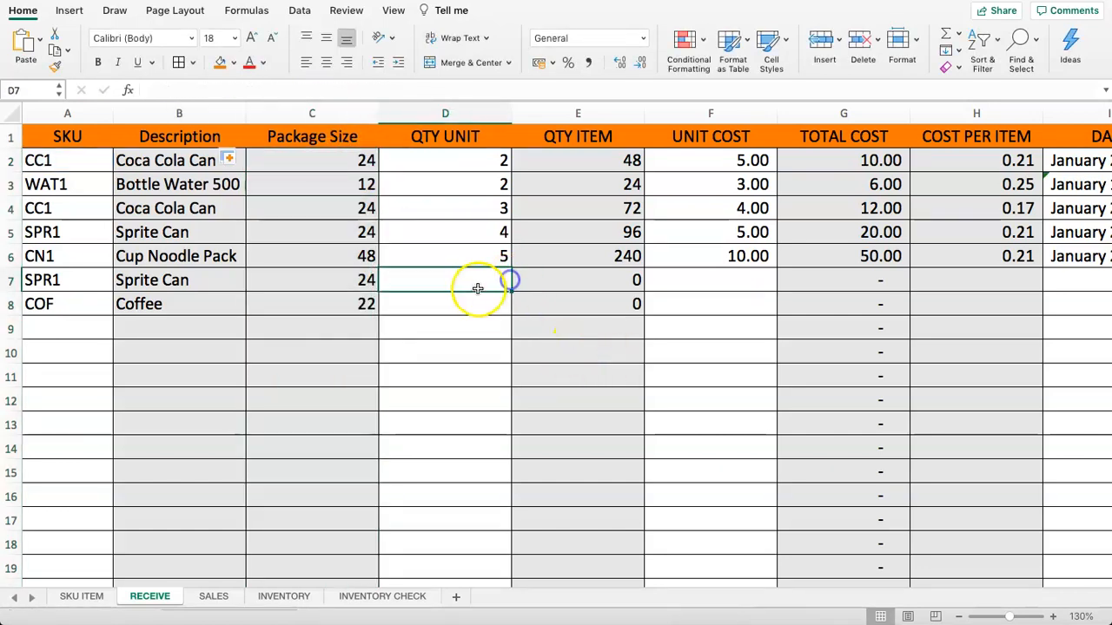
type("10")
key("Return")
type("1")
key("Tab")
Step: Enter a unit cost of 30 for the Coffee row on the RECEIVE sheet
key("Tab")
key("Right")
key("Left")
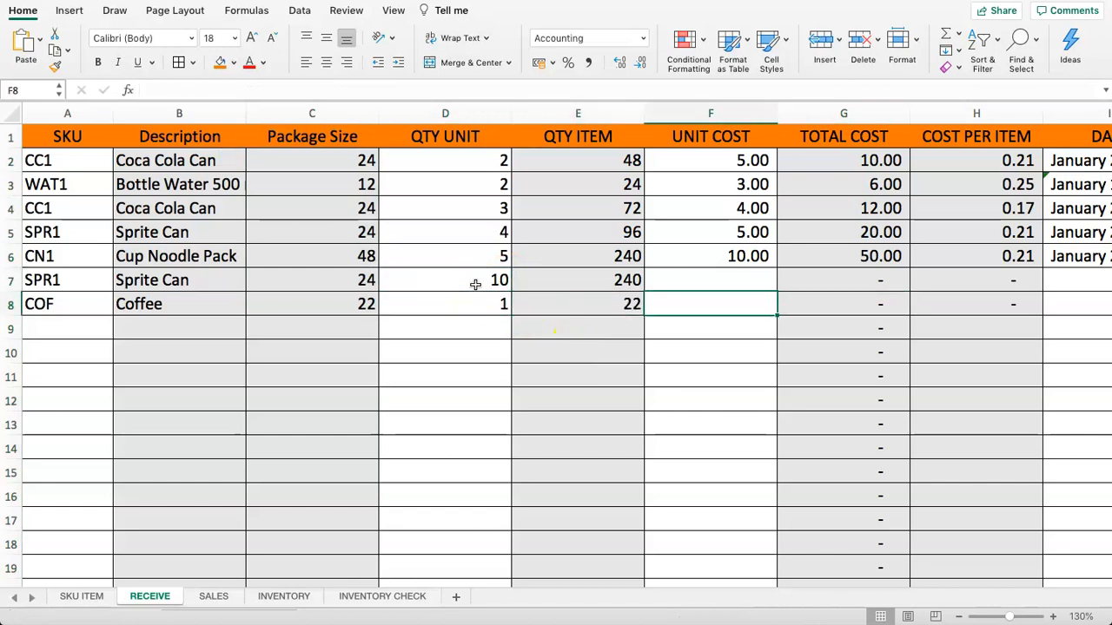
type("30")
key("Tab")
key("Tab")
key("Tab")
key("Left")
key("Left")
key("Left")
key("Left")
key("Left")
key("Left")
key("Left")
key("Left")
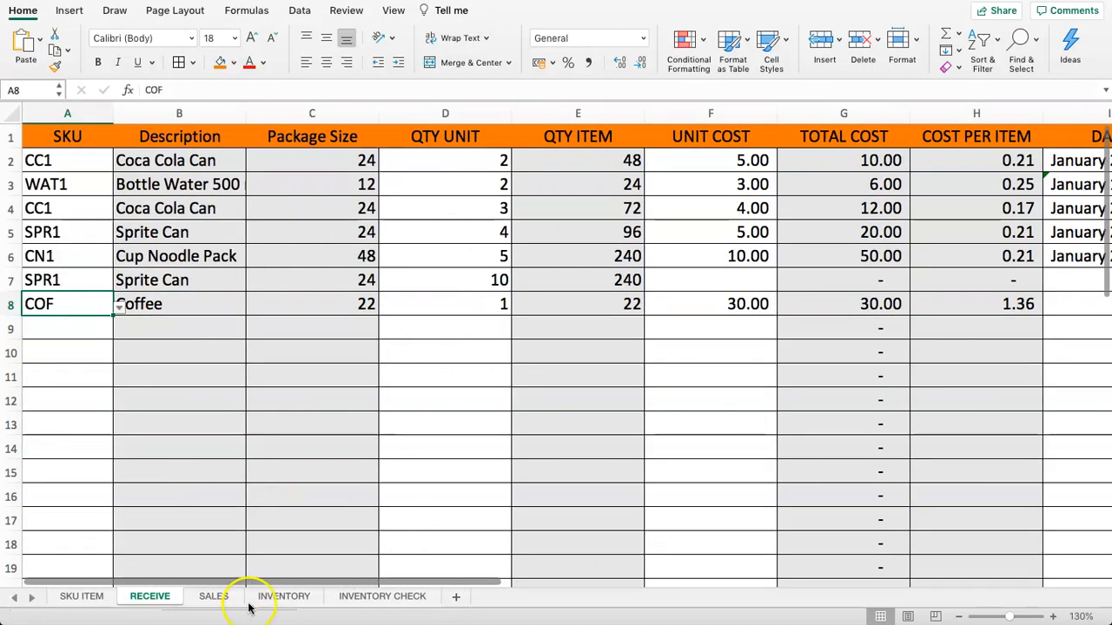
Step: On the INVENTORY sheet, change the end row of the lookup range in the COF row's Description formula (B9) to 30
left_click(213, 596)
left_click(280, 597)
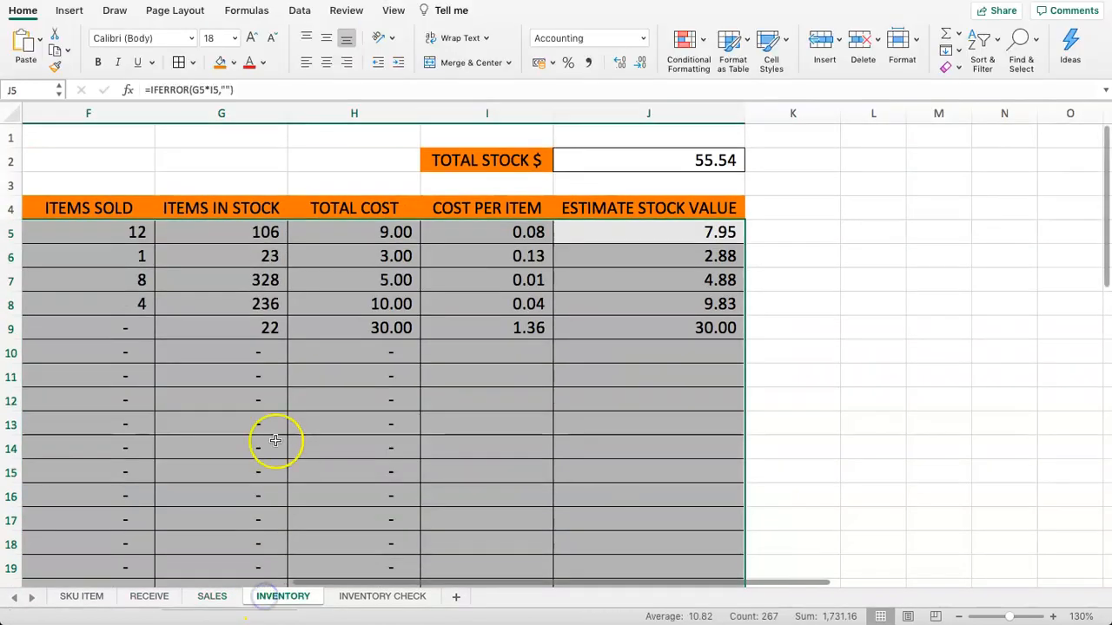
left_click(268, 426)
left_click_drag(478, 578, 202, 566)
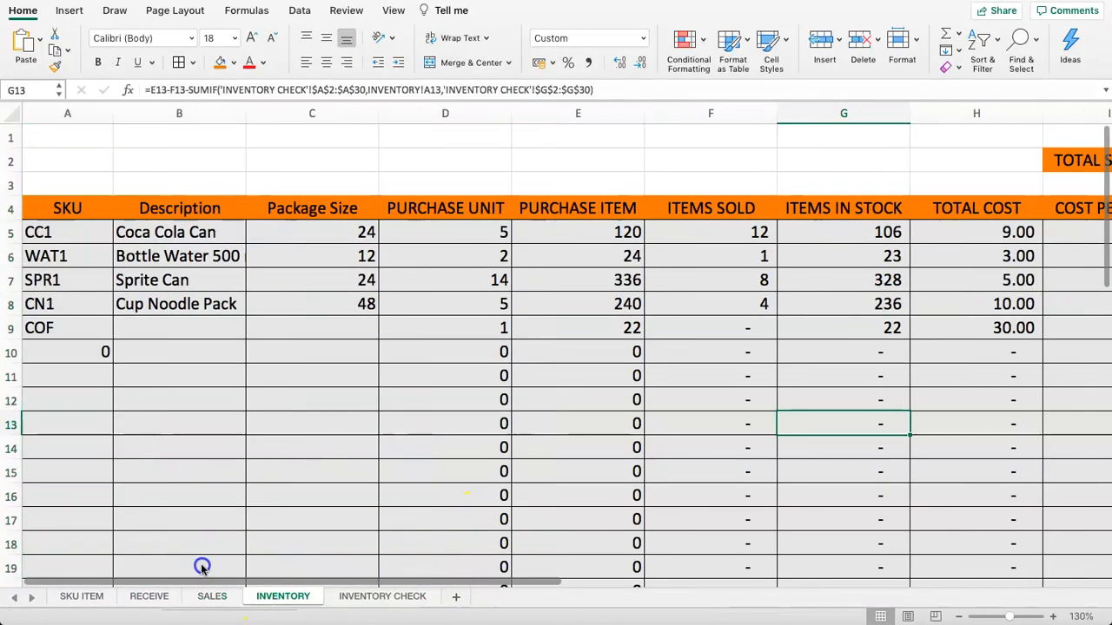
left_click(224, 328)
double_click(191, 329)
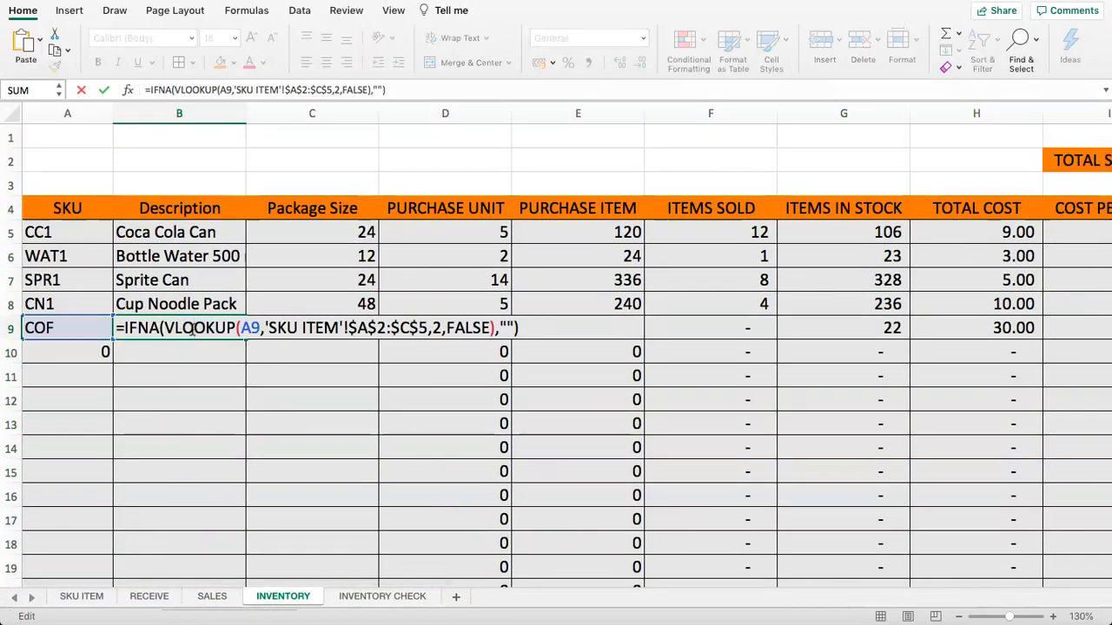
left_click(326, 90)
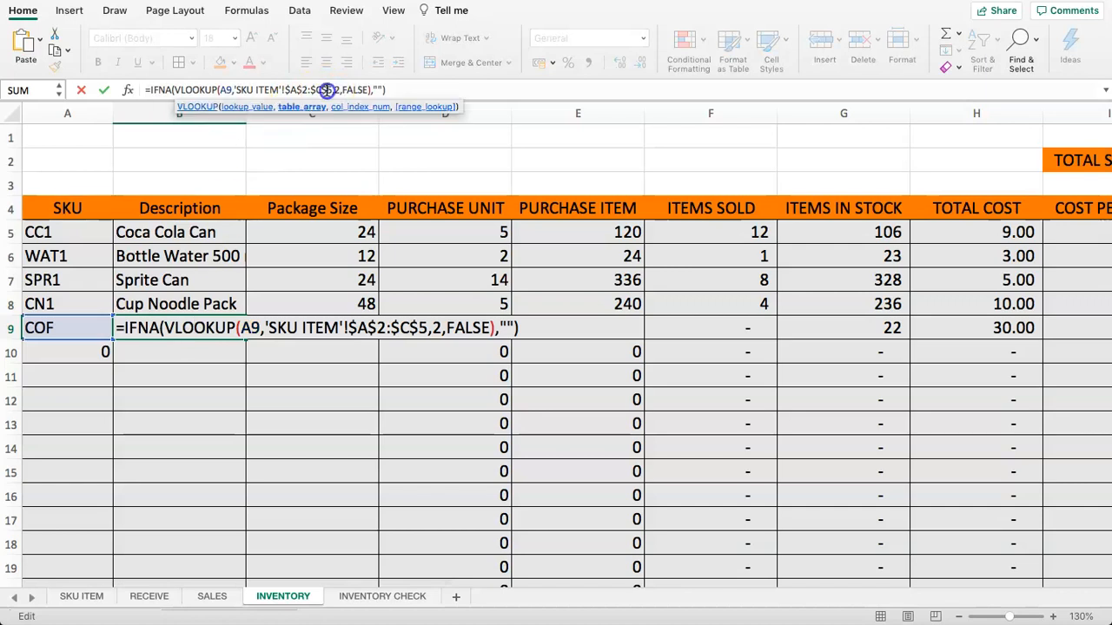
key("BackSpace")
type("30")
key("Return")
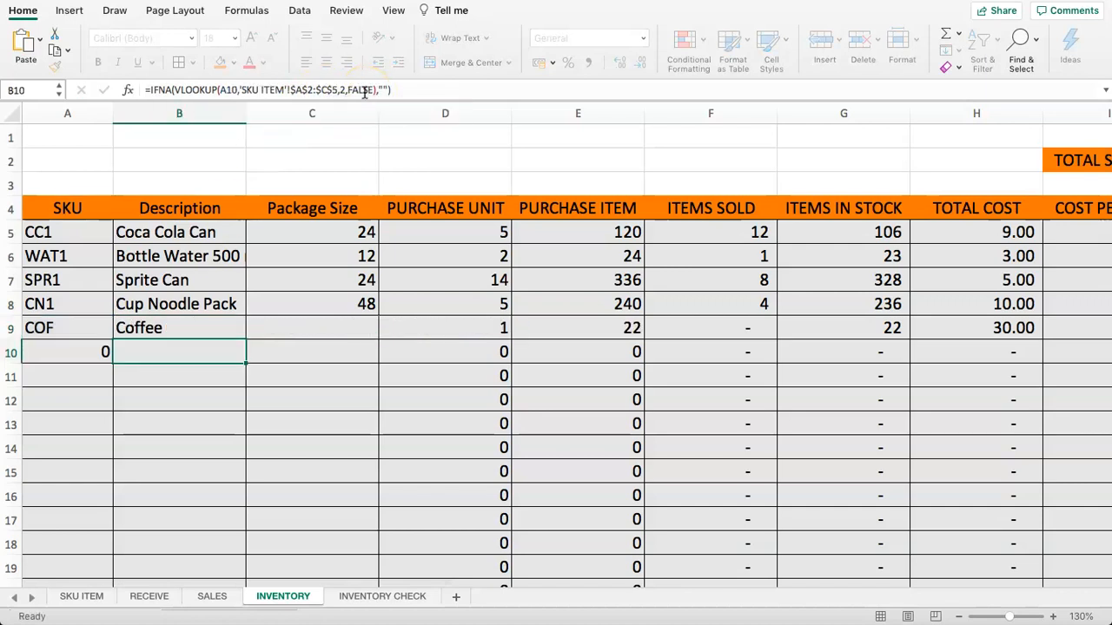
Step: Extend the lookup range in the COF row's Package Size formula (C9) past row 5 of the SKU ITEM sheet
key("Up")
key("Right")
left_click(336, 90)
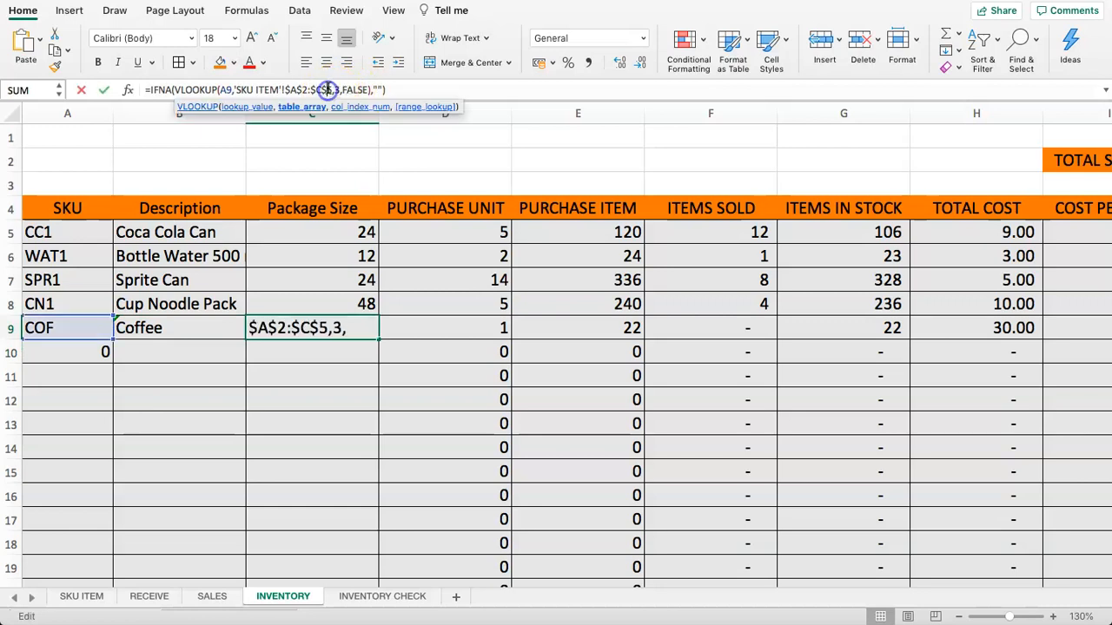
key("Return")
Step: Set the lookup range's end row to 30 in the first Description formula (B5) and fill it down the column
left_click(183, 236)
left_click(326, 90)
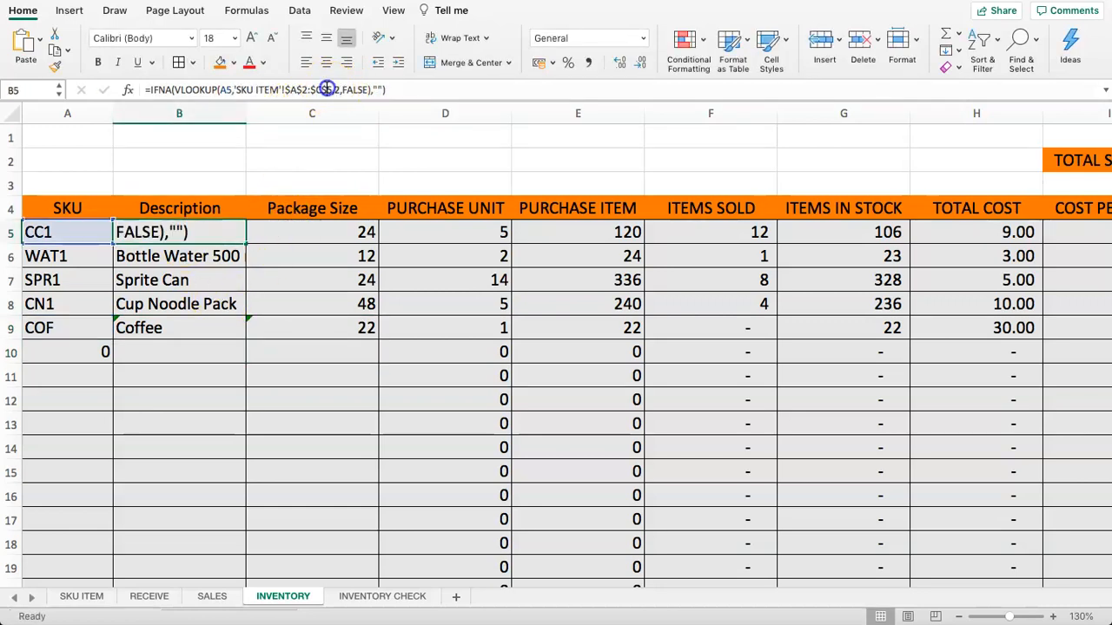
left_click_drag(329, 89, 331, 89)
type("6")
key("Return")
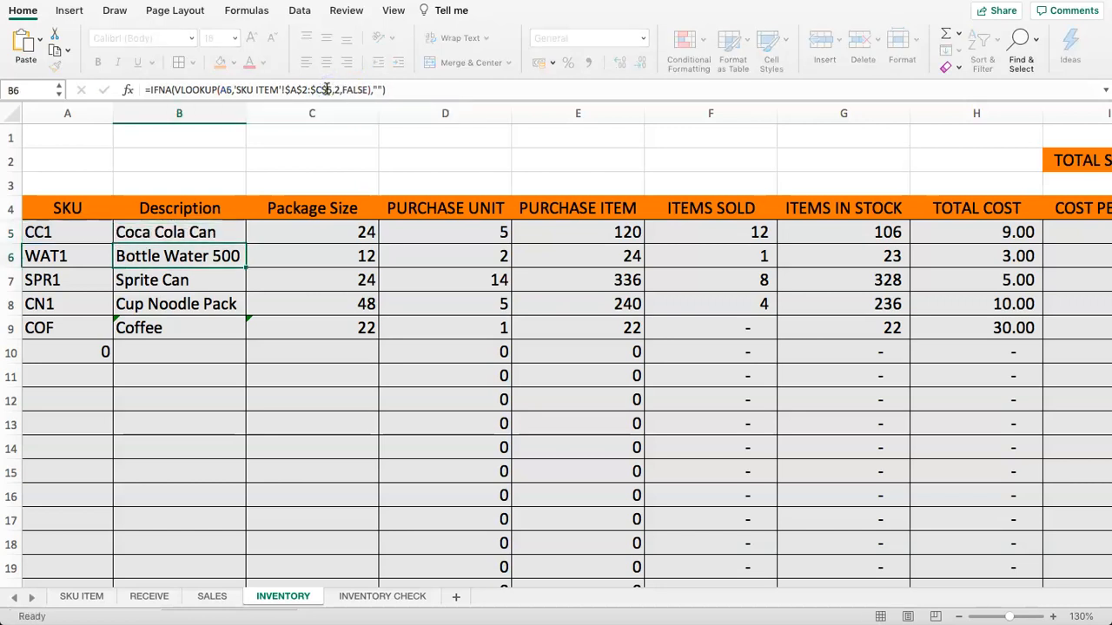
left_click(326, 90)
type("30")
left_click(236, 232)
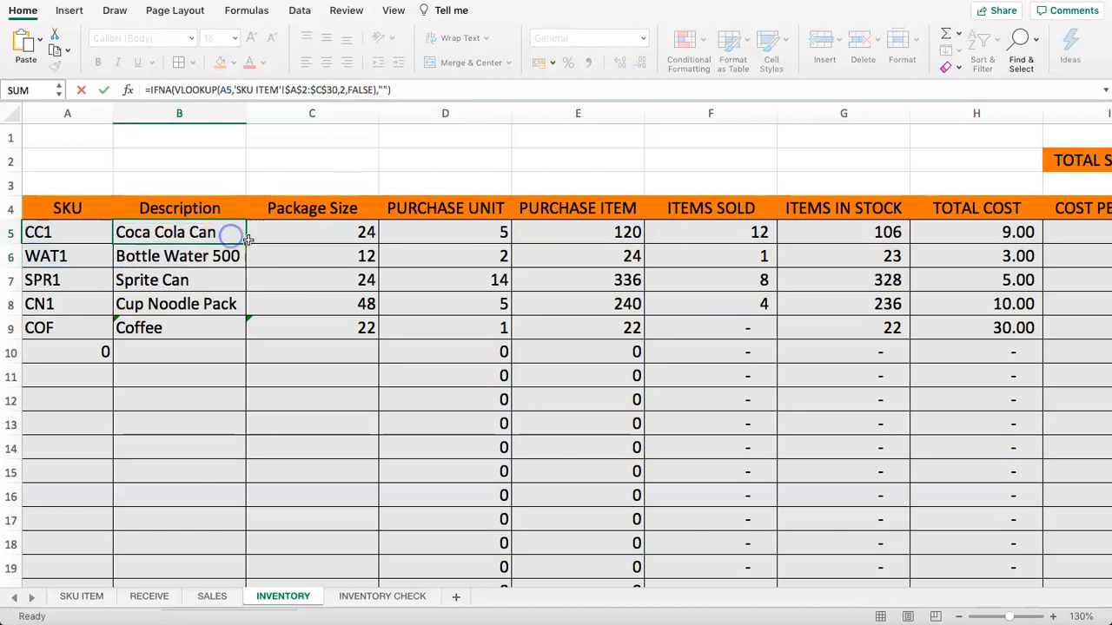
double_click(247, 242)
Step: Change the lookup range's end row to 30 in the first Package Size formula (C5) and copy it down the column
left_click(356, 233)
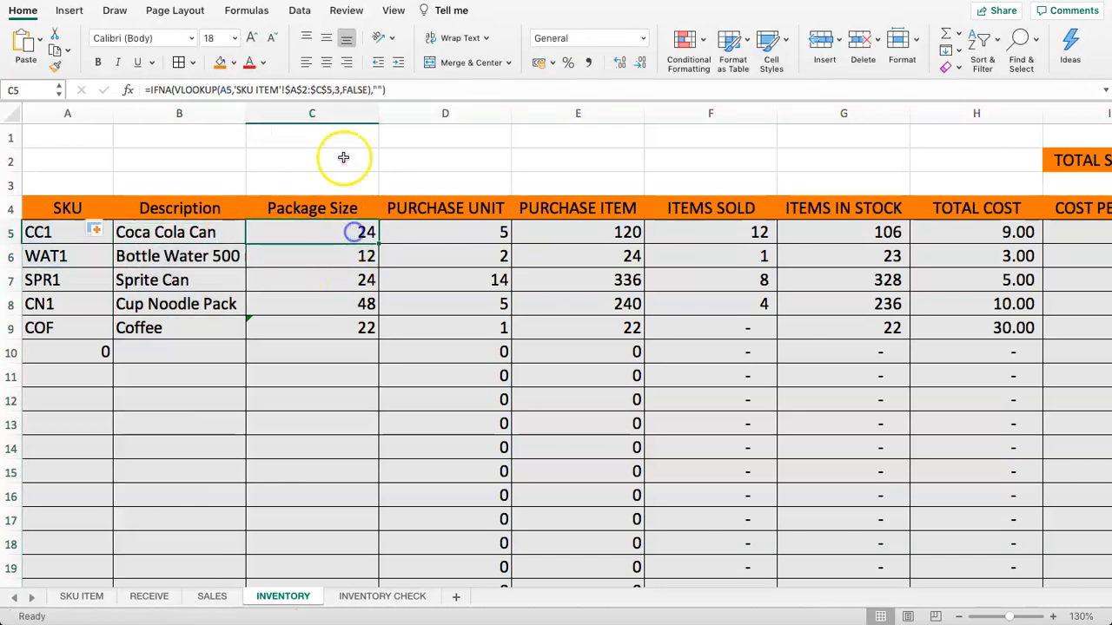
left_click(331, 89)
left_click_drag(330, 89, 332, 89)
type("30")
key("Return")
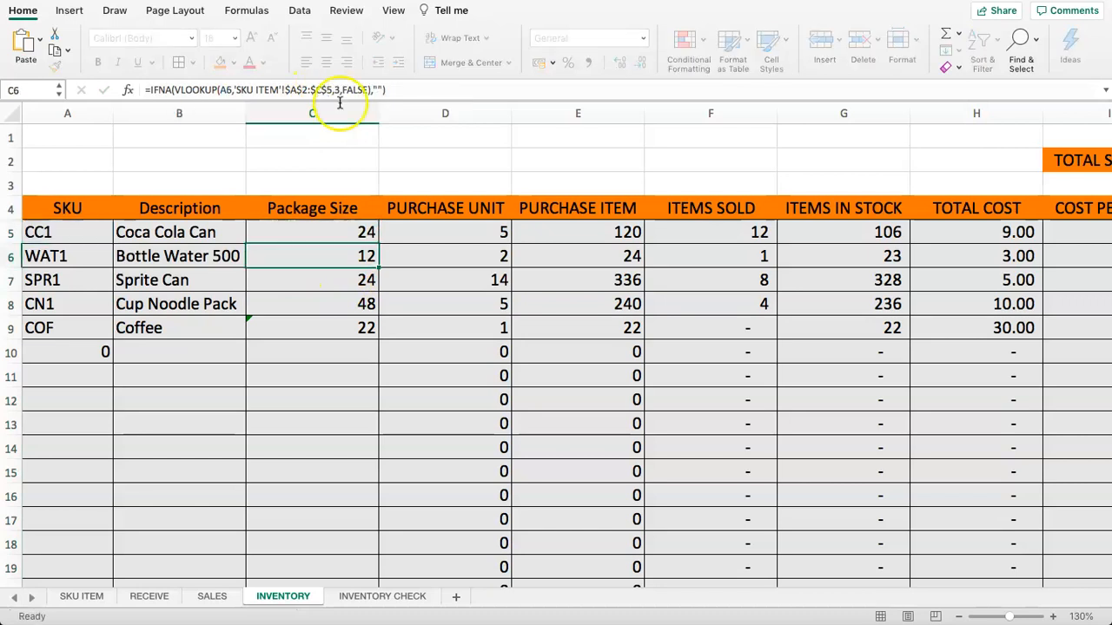
left_click(334, 225)
double_click(377, 243)
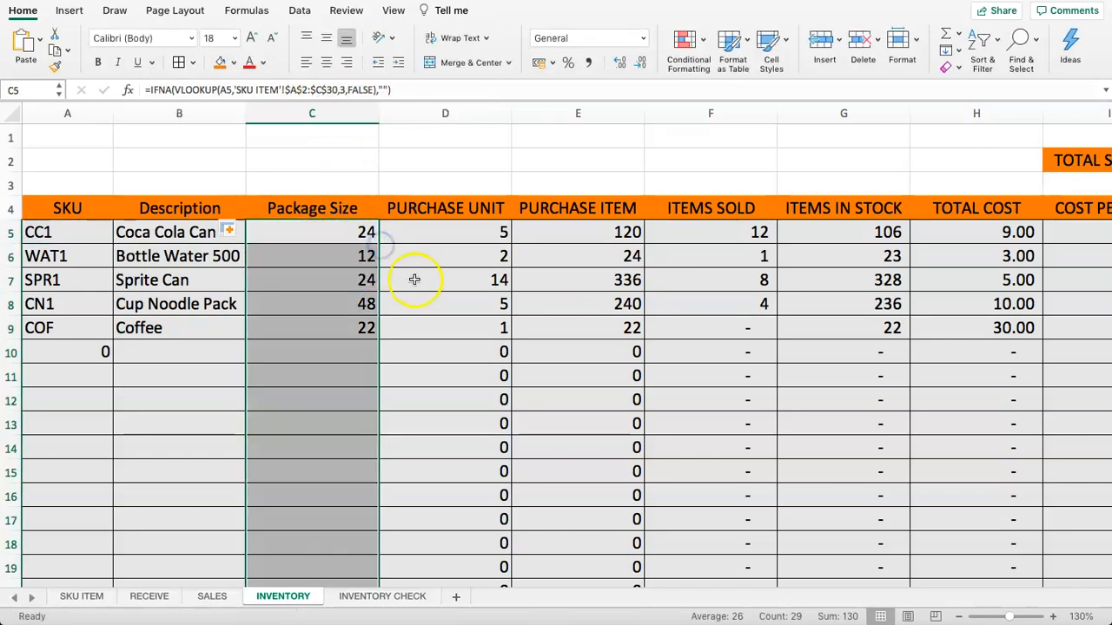
Step: Check the ranges in the PURCHASE UNIT, ITEMS SOLD and ITEMS IN STOCK formulas and look over the Coffee row's cost figures
left_click(416, 280)
key("Down")
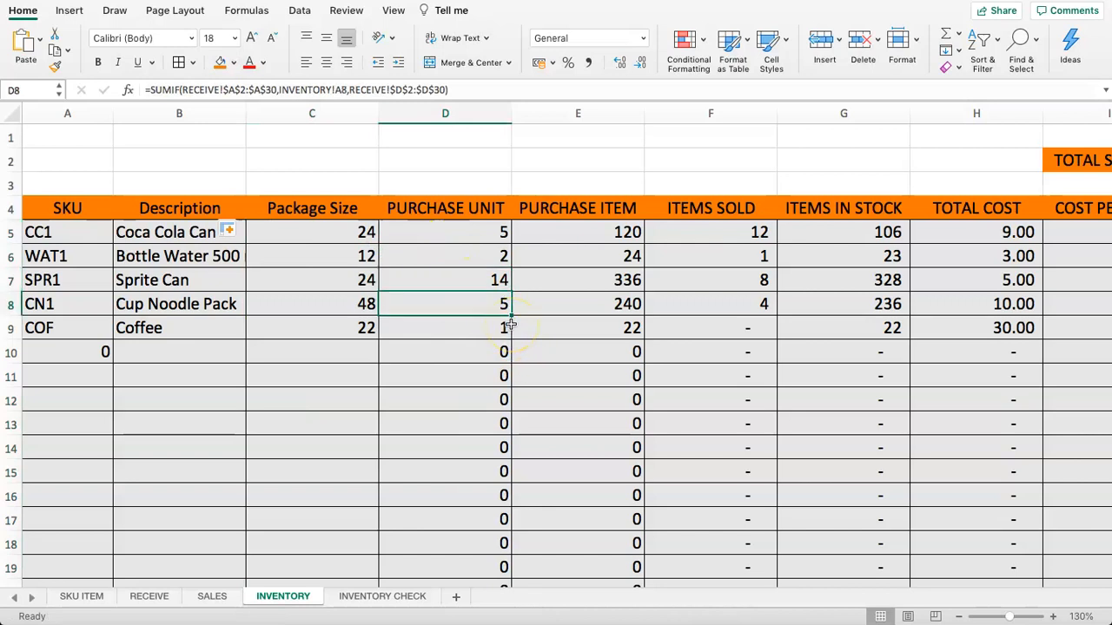
left_click(760, 306)
left_click(750, 327)
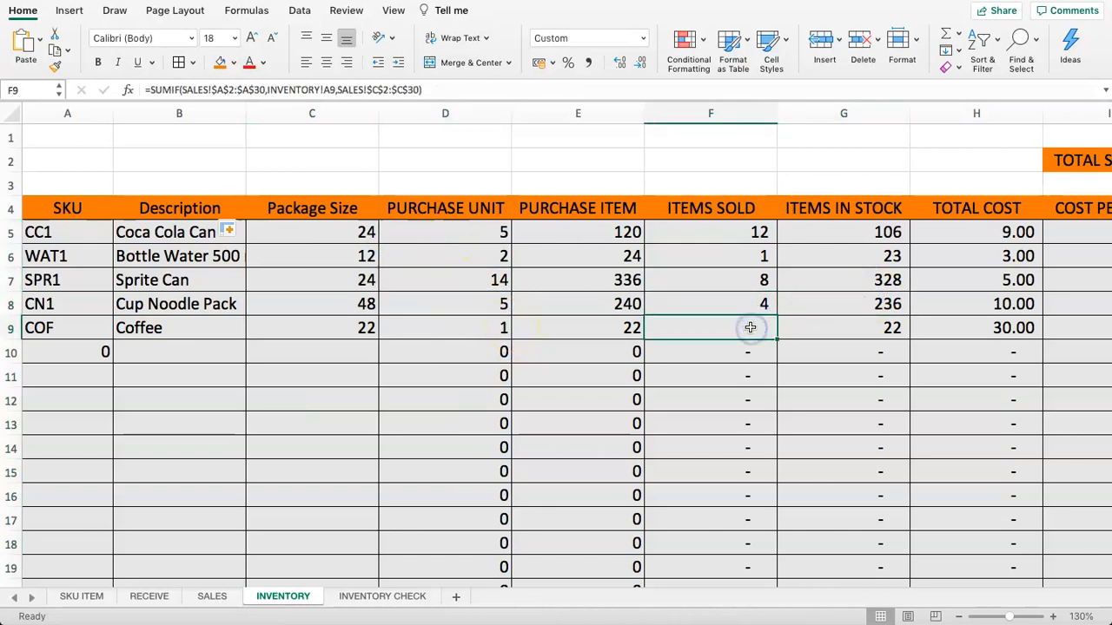
left_click(844, 333)
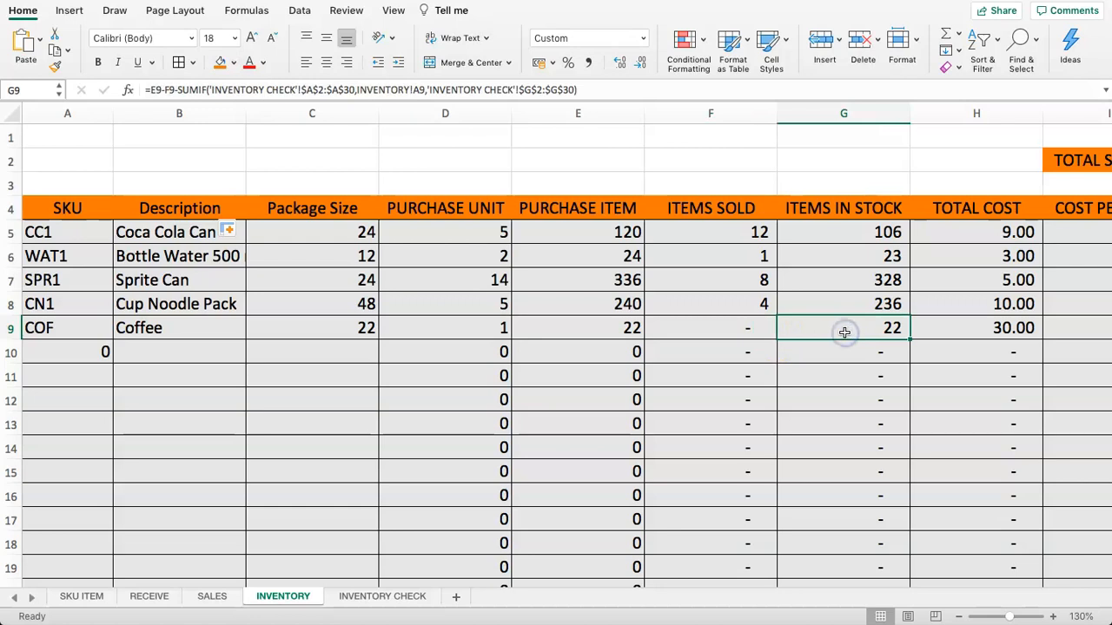
left_click(926, 330)
key("Right")
key("Right")
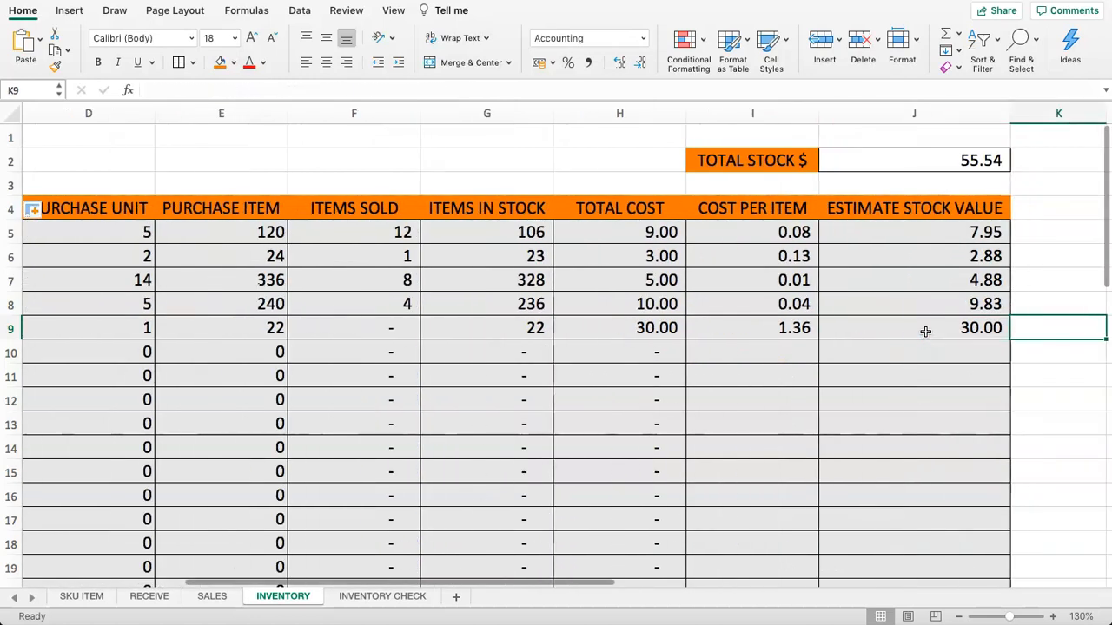
key("Left")
key("Left")
key("Left")
key("Left")
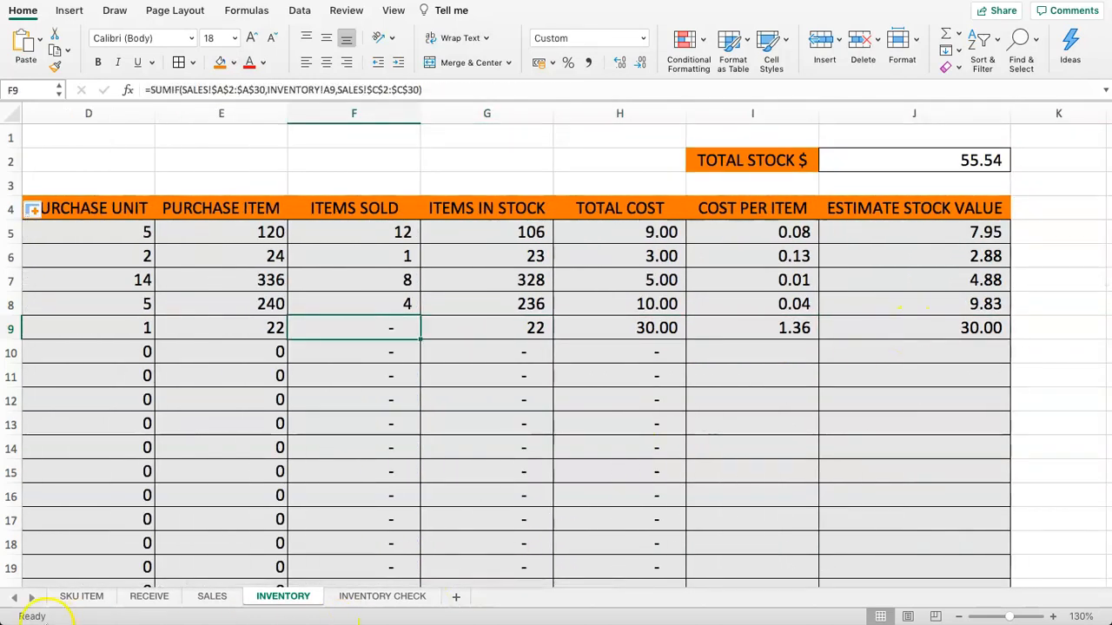
Step: Add SKU ICECOF in row 7 of the SKU ITEM sheet with description Ice Coffee Can and package size 10
left_click(66, 597)
left_click(39, 278)
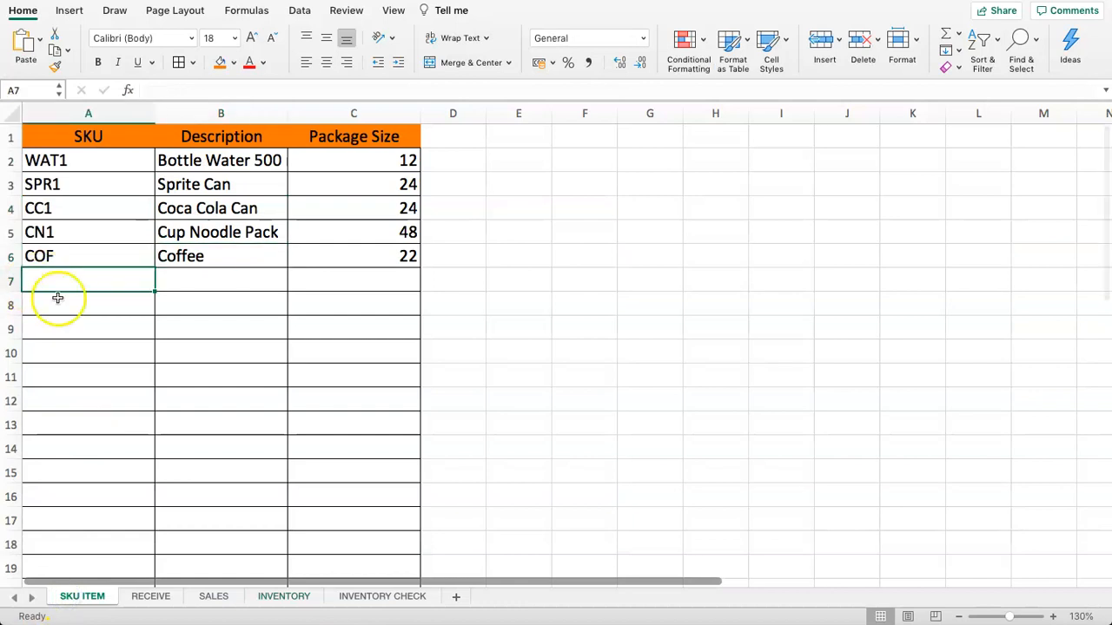
type("ICECOF")
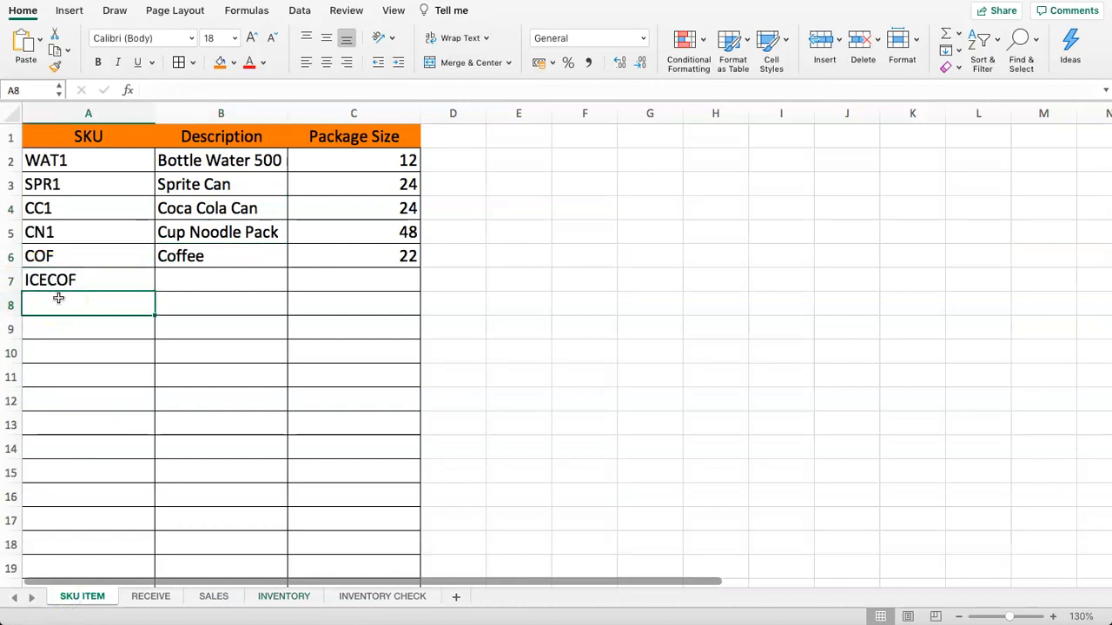
key("Tab")
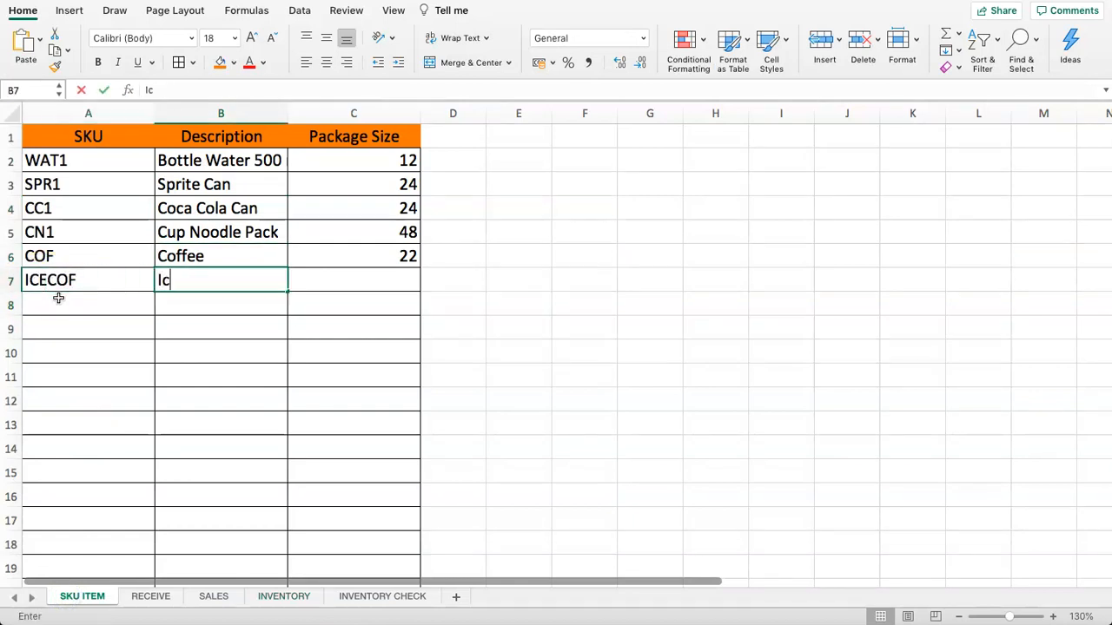
key("Tab")
type("10")
key("Return")
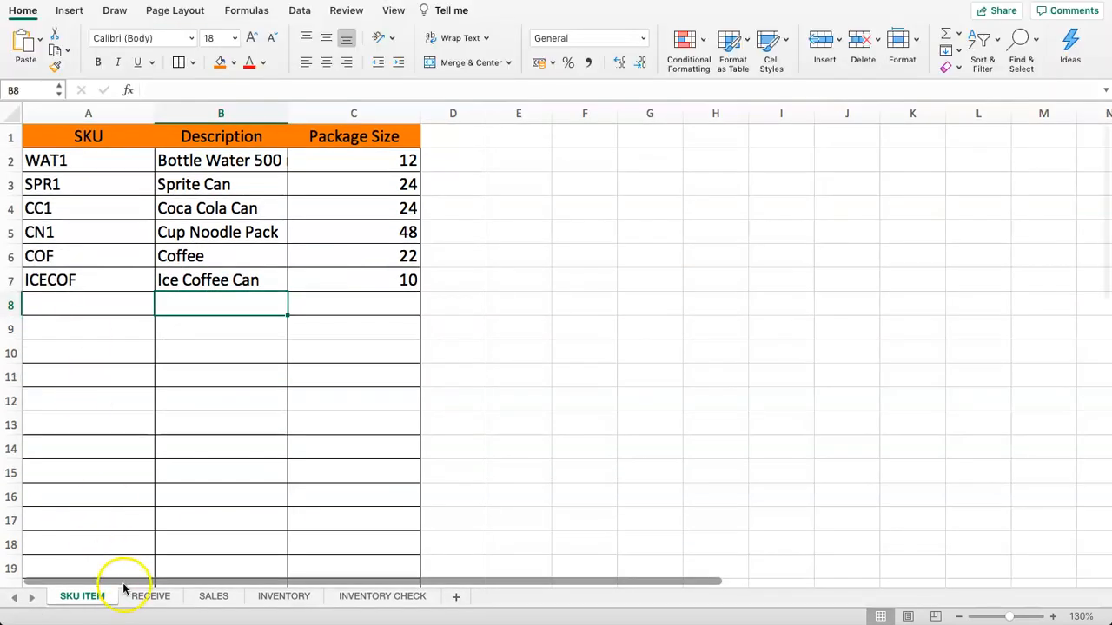
Step: On the RECEIVE sheet, choose ICECOF as the SKU in row 9 and enter a QTY UNIT of 10
left_click(150, 597)
left_click(121, 310)
left_click(144, 342)
left_click(92, 330)
left_click(118, 335)
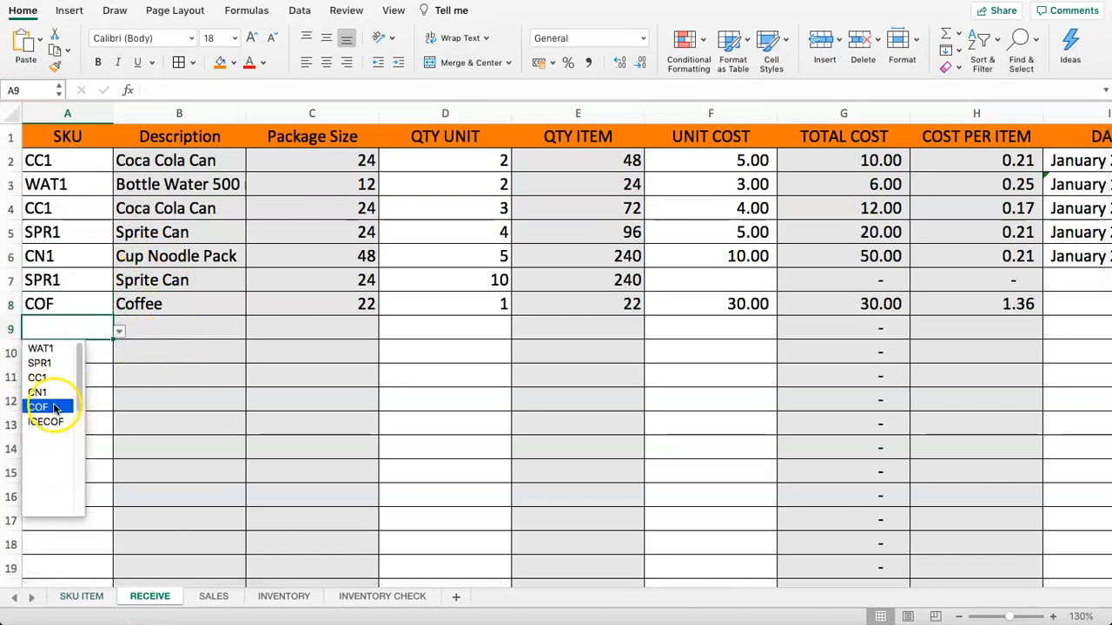
left_click(53, 420)
left_click(338, 325)
left_click(454, 342)
left_click(454, 325)
type("10")
key("Return")
Step: Enter a unit cost of 5 for the ICECOF row on the RECEIVE sheet
key("Right")
key("Right")
key("Up")
type("5")
key("Tab")
key("Right")
key("Right")
key("Left")
key("Left")
key("Left")
key("Right")
key("Right")
key("Right")
Step: On the INVENTORY sheet, examine the new ICECOF row from its SKU and description through to its estimated stock value
left_click(283, 596)
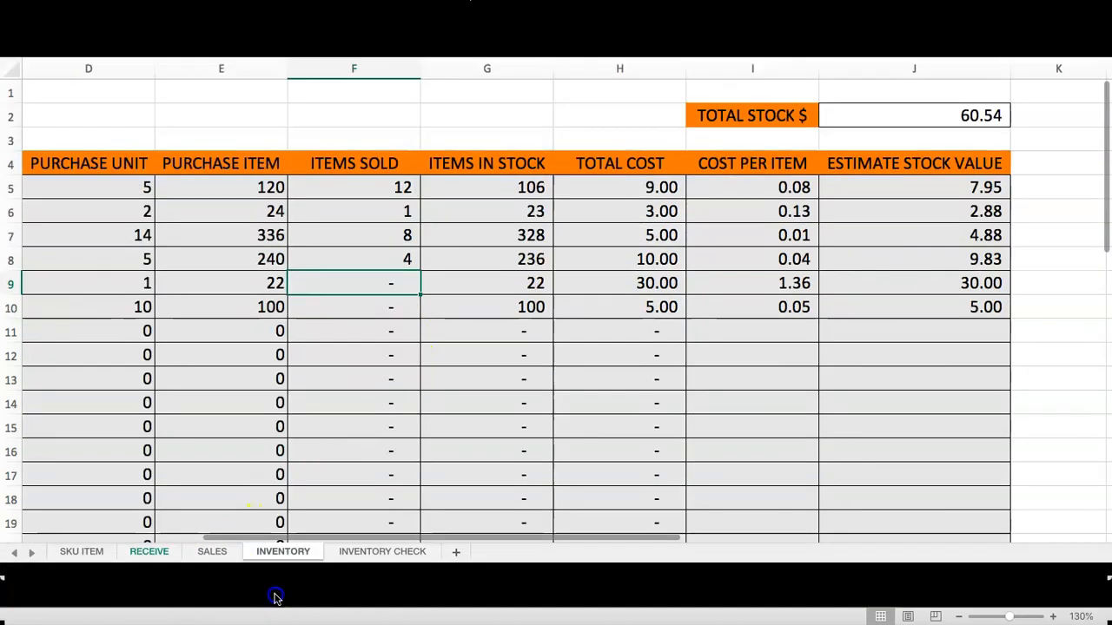
left_click(330, 399)
left_click(338, 334)
key("Right")
key("Left")
key("Left")
key("Left")
key("Left")
key("Left")
key("Left")
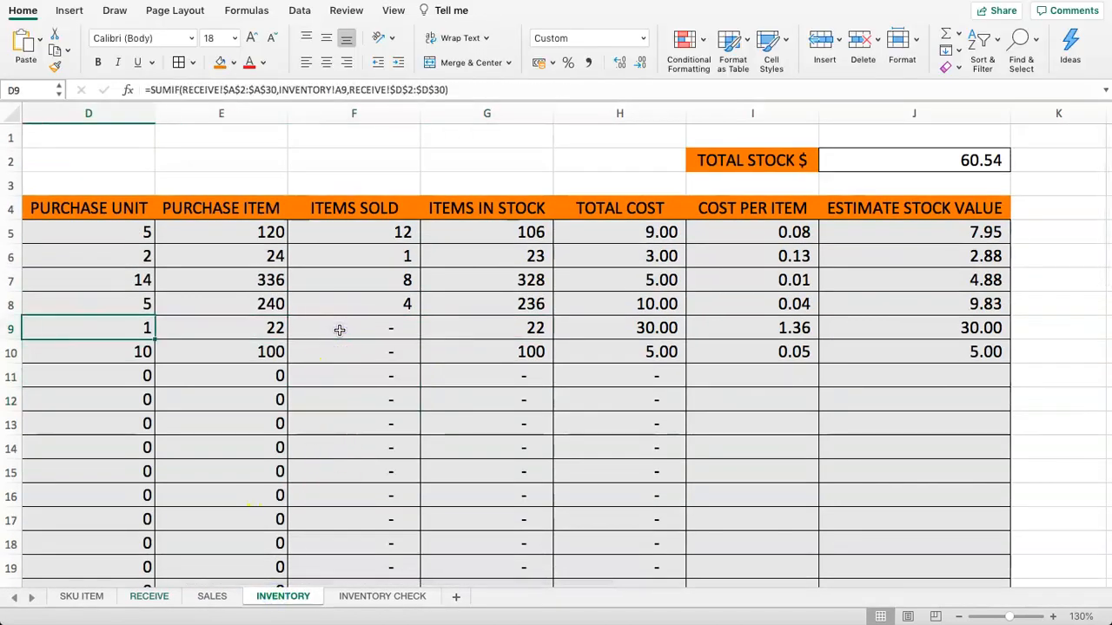
key("Down")
key("Right")
key("Right")
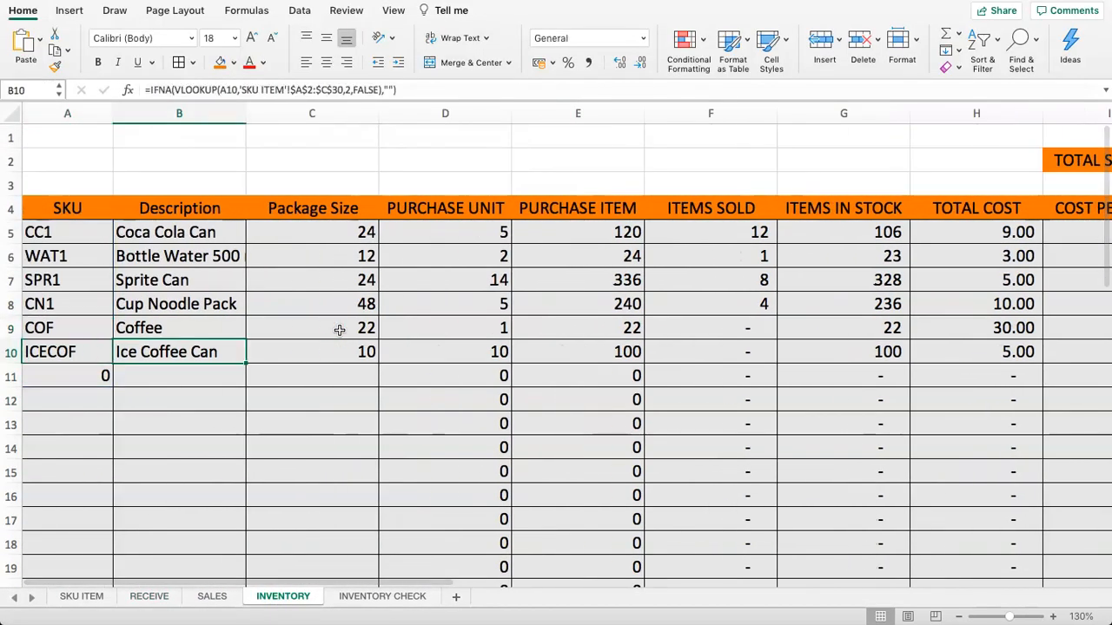
key("Right")
key("Right")
key("Right")
key("Right")
key("Right")
key("Right")
key("Right")
key("Right")
key("Right")
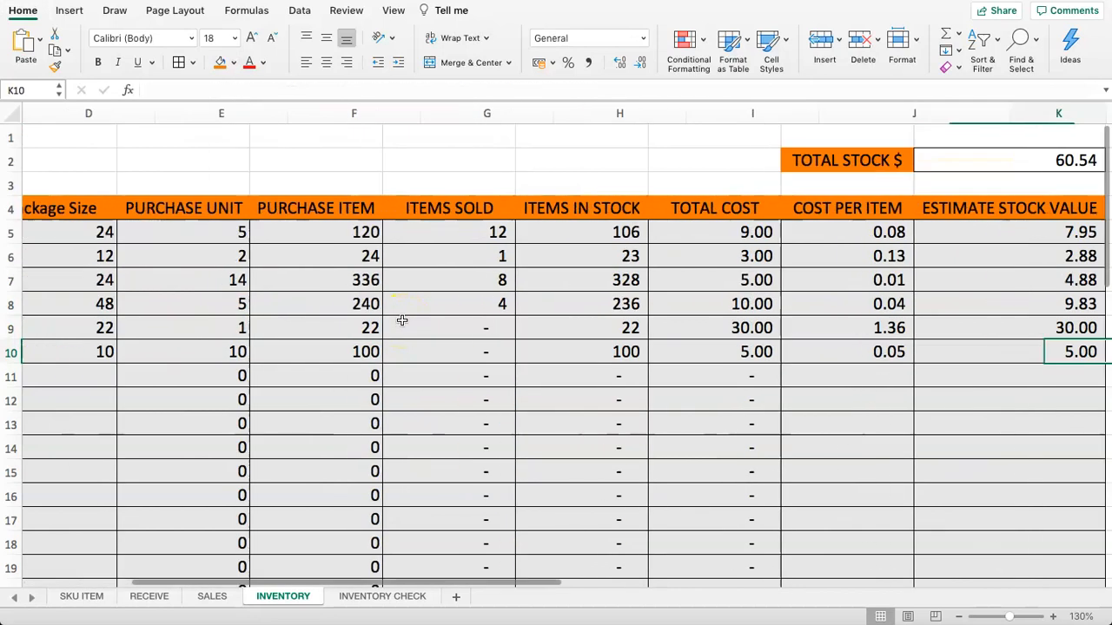
left_click(789, 159)
left_click(568, 280)
left_click(335, 162)
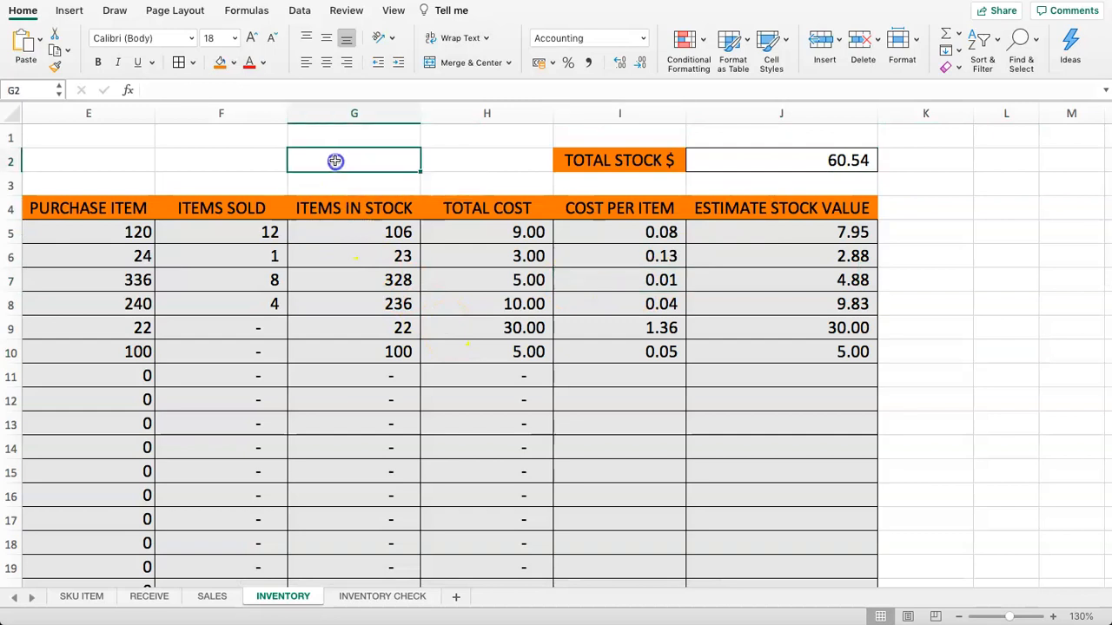
key("Left")
key("Left")
key("Left")
key("Left")
key("Left")
key("Left")
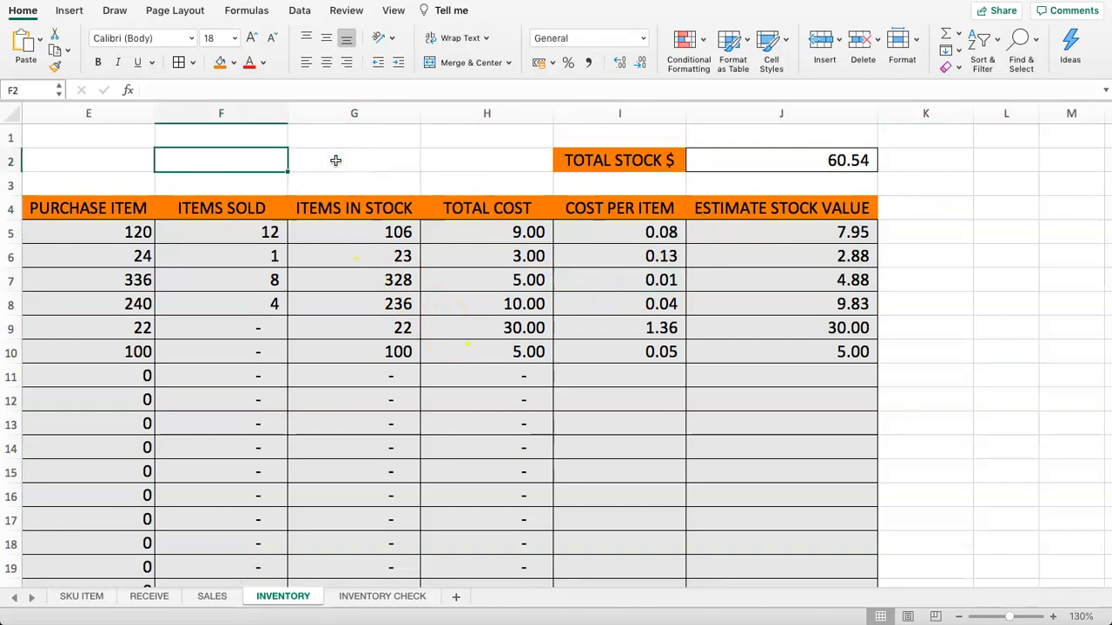